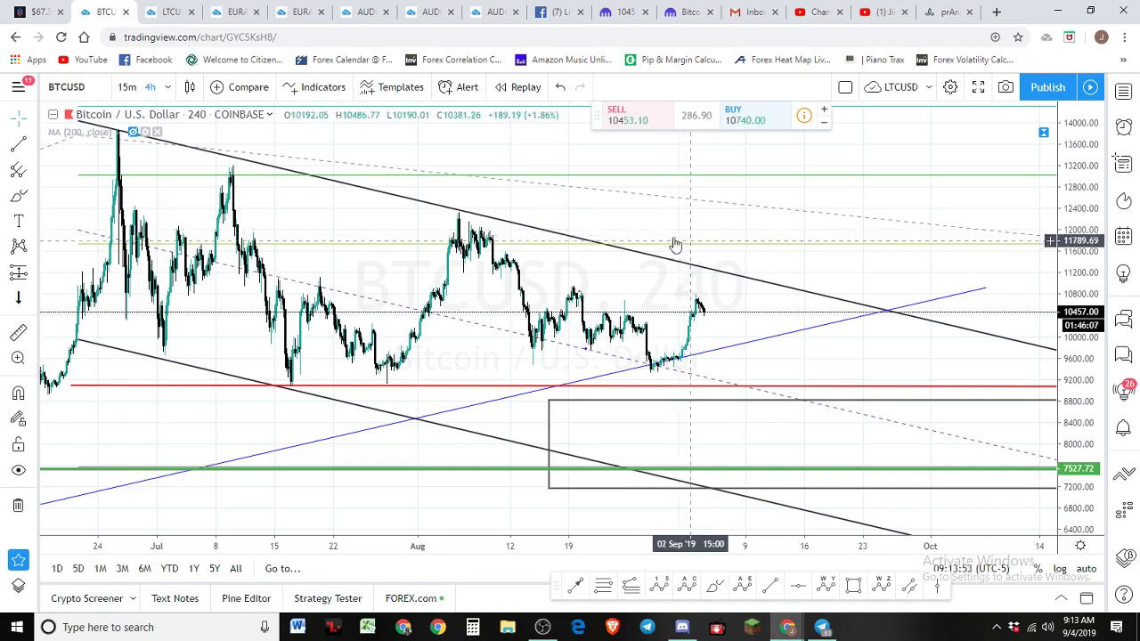
Tilt the red support line so it rises from about 8885 on 18 Jun '19 to about 9564 on 14 Oct '19
scroll(685, 424, down, 2)
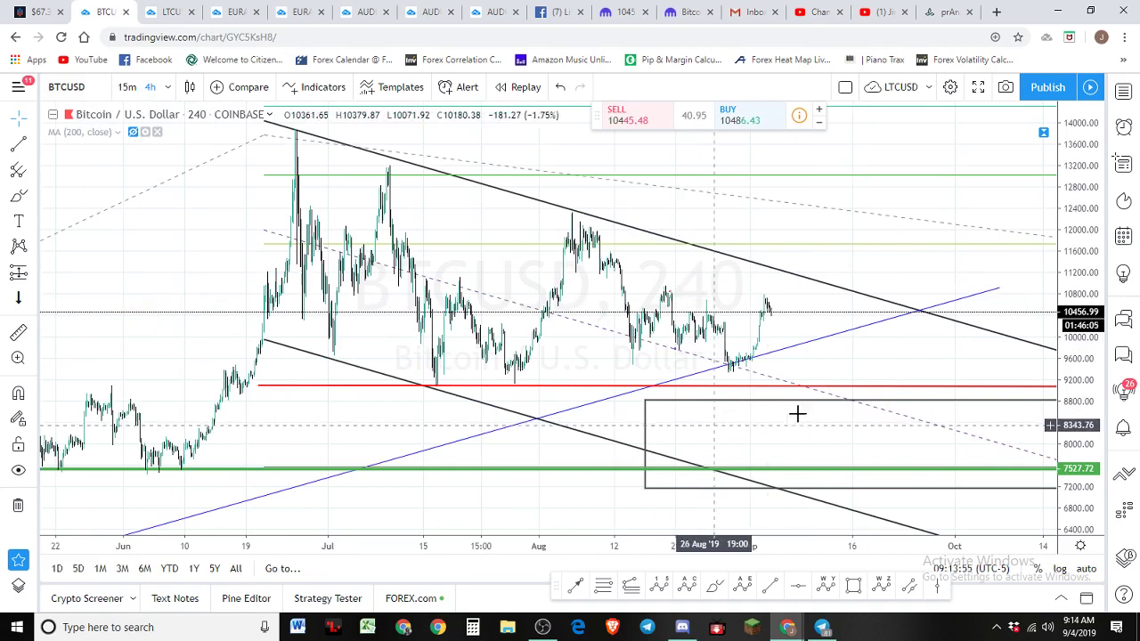
drag(796, 415, 660, 454)
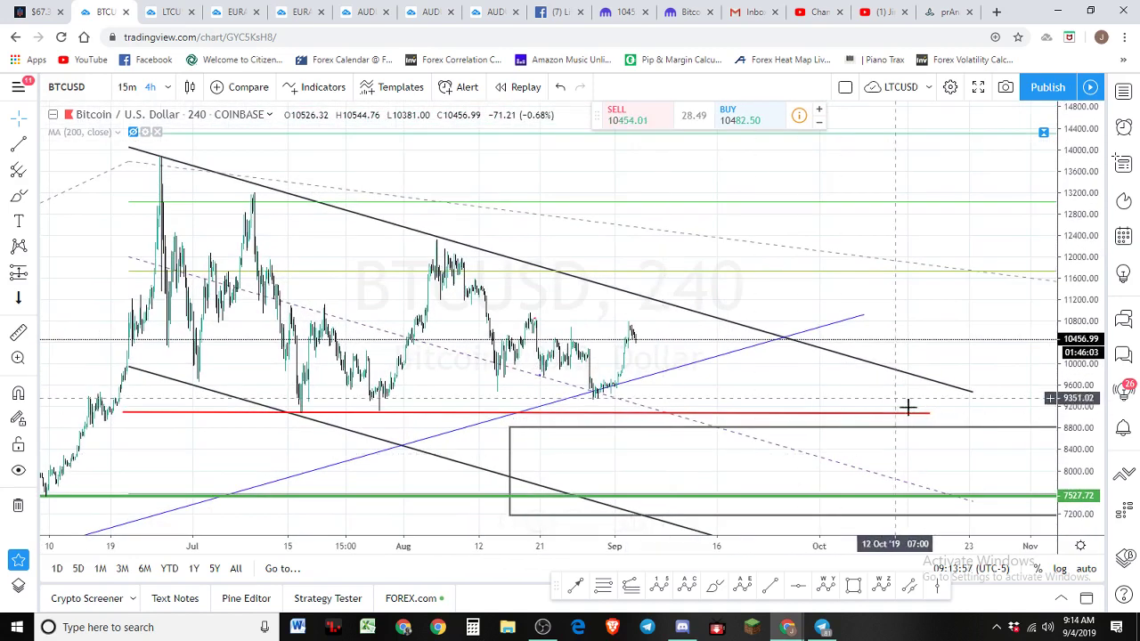
drag(930, 412, 913, 387)
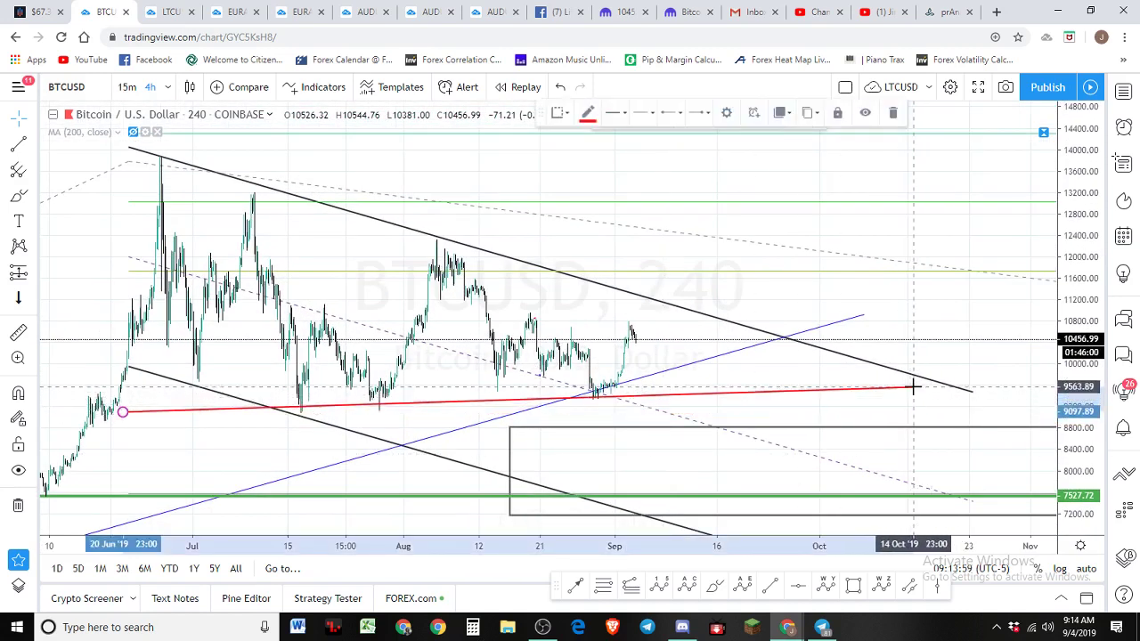
drag(123, 411, 103, 423)
scroll(722, 397, down, 3)
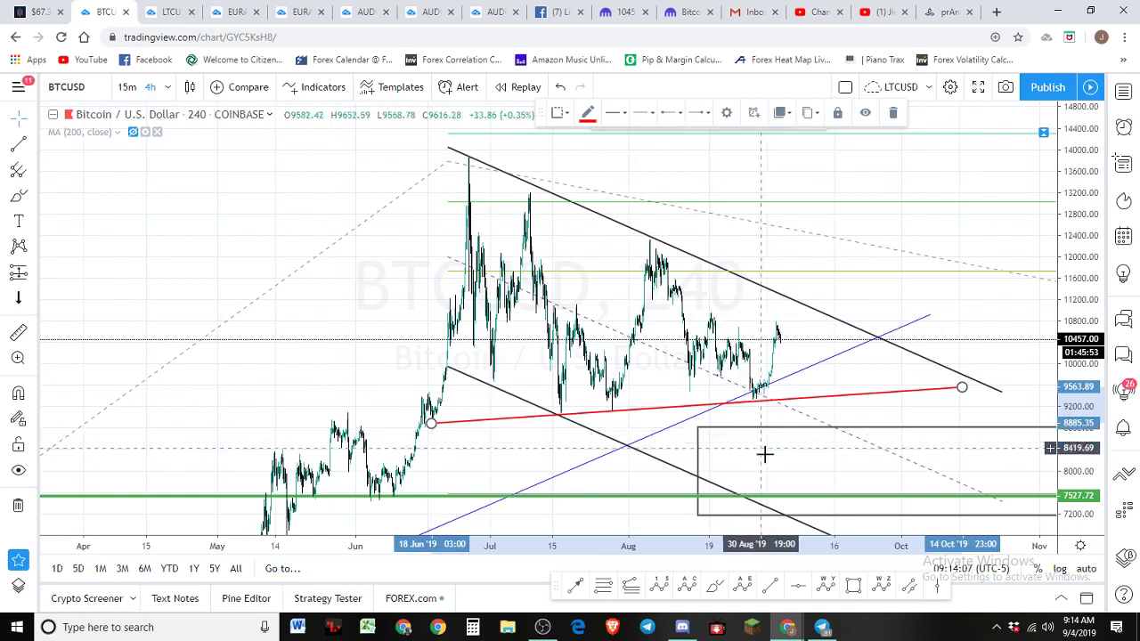
scroll(764, 453, up, 1)
scroll(764, 454, up, 1)
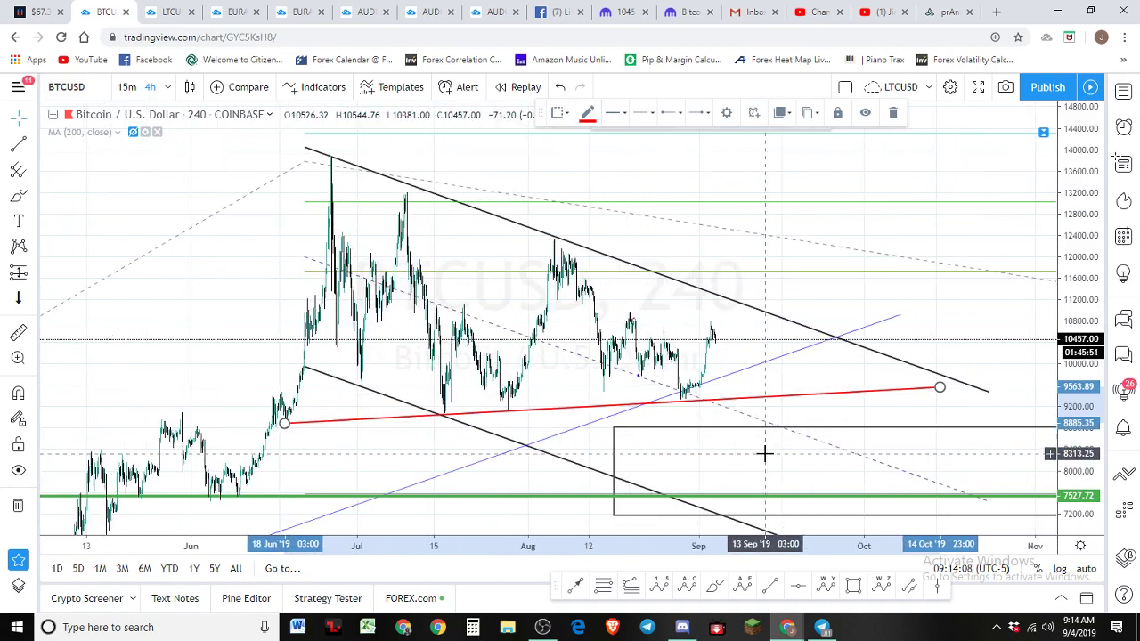
Try tracing the price swings from the late-June peak to the upper trendline in mid-September with the Brush
click(718, 588)
mouse_move(318, 173)
mouse_down()
mouse_move(351, 353)
mouse_move(403, 211)
mouse_move(444, 405)
mouse_move(463, 312)
mouse_move(507, 408)
mouse_move(556, 245)
mouse_move(595, 379)
mouse_move(632, 317)
mouse_move(674, 407)
mouse_move(712, 328)
mouse_move(725, 343)
mouse_move(753, 343)
mouse_move(766, 317)
mouse_up()
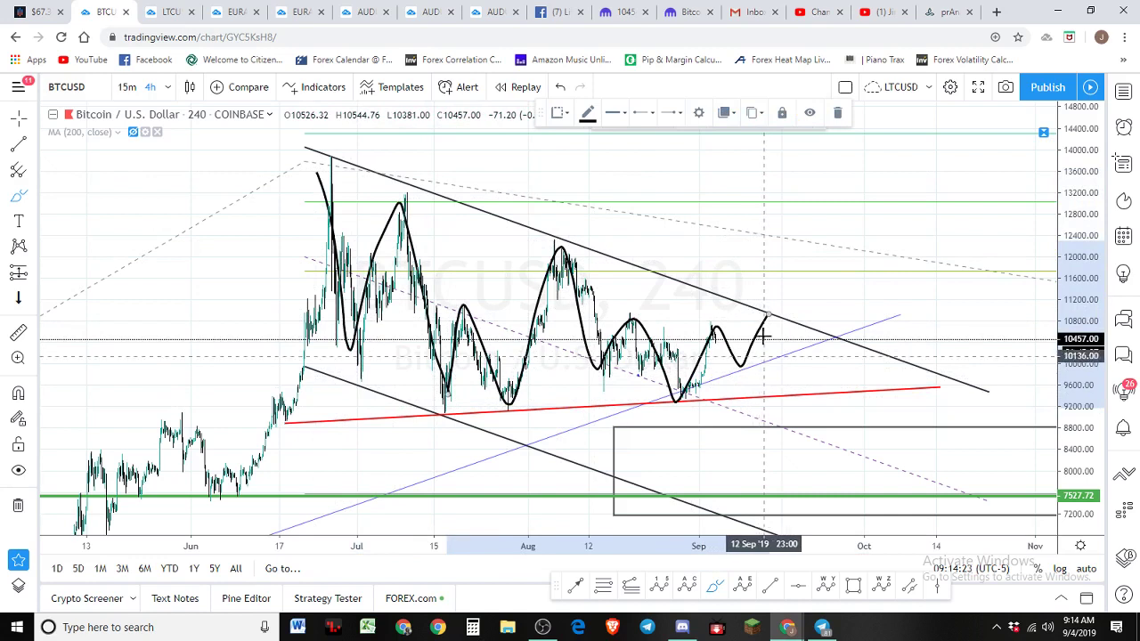
key(ctrl+z)
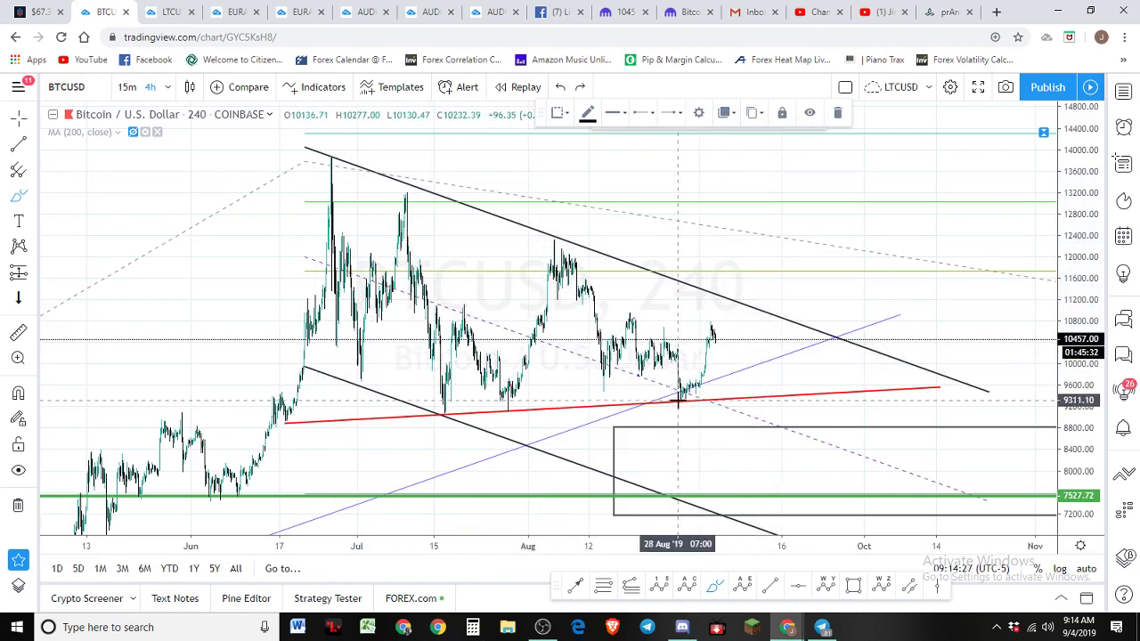
Try freehand projections from the late-August low toward the upper trendline, undoing each stroke
mouse_move(682, 403)
mouse_down()
mouse_move(723, 325)
mouse_move(748, 367)
mouse_up()
key(ctrl+z)
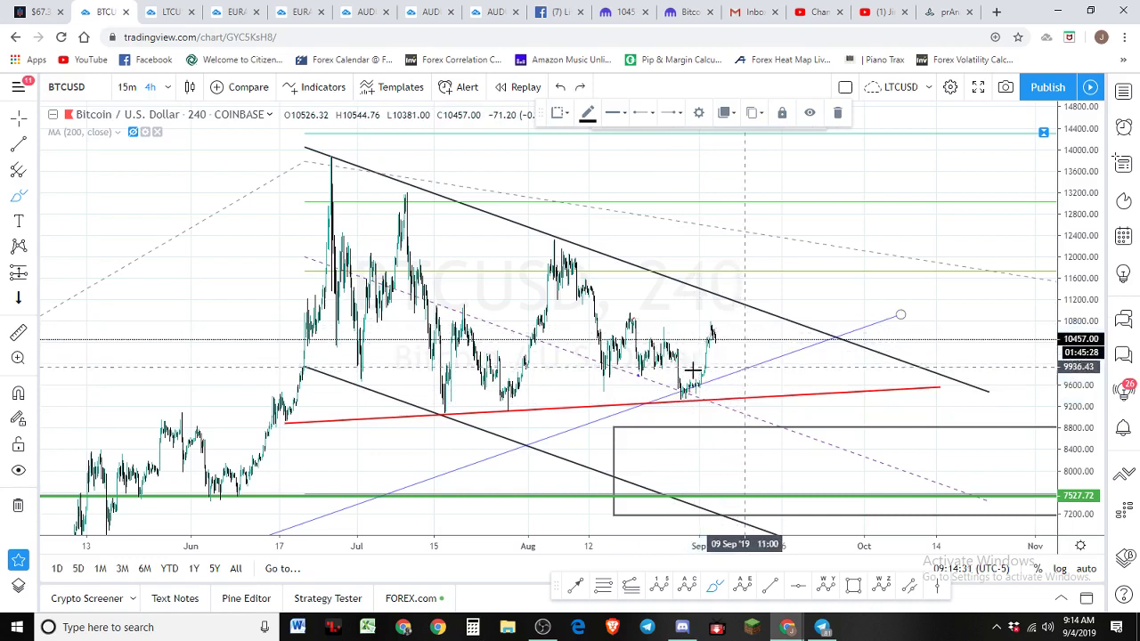
mouse_move(687, 394)
mouse_down()
mouse_move(715, 330)
mouse_move(731, 351)
mouse_move(768, 308)
mouse_up()
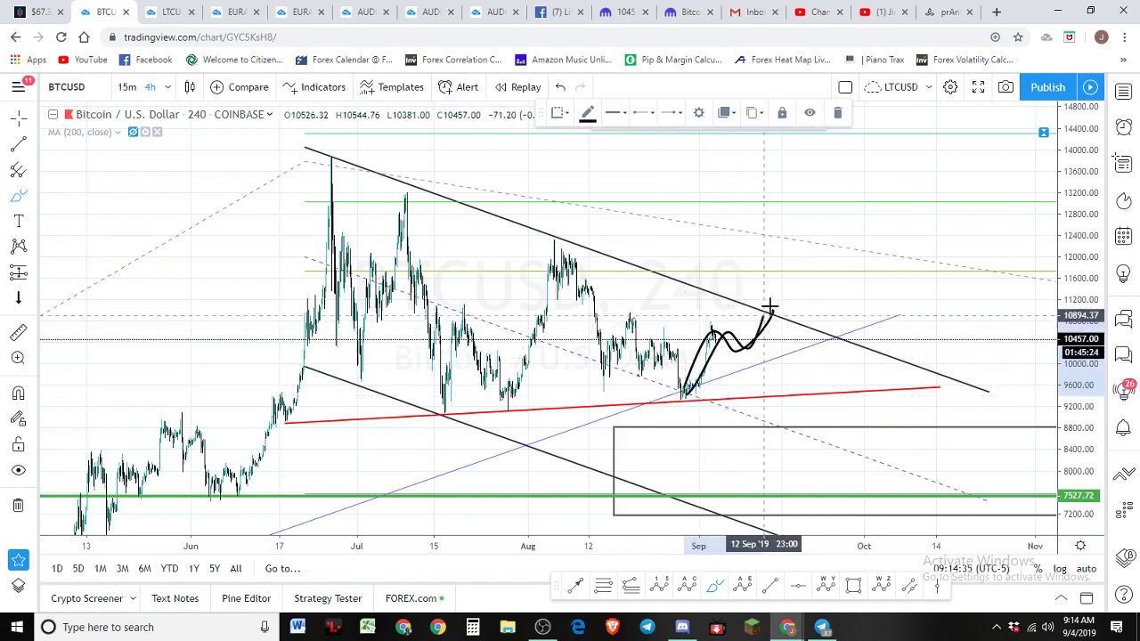
key(ctrl+z)
key(ctrl+z)
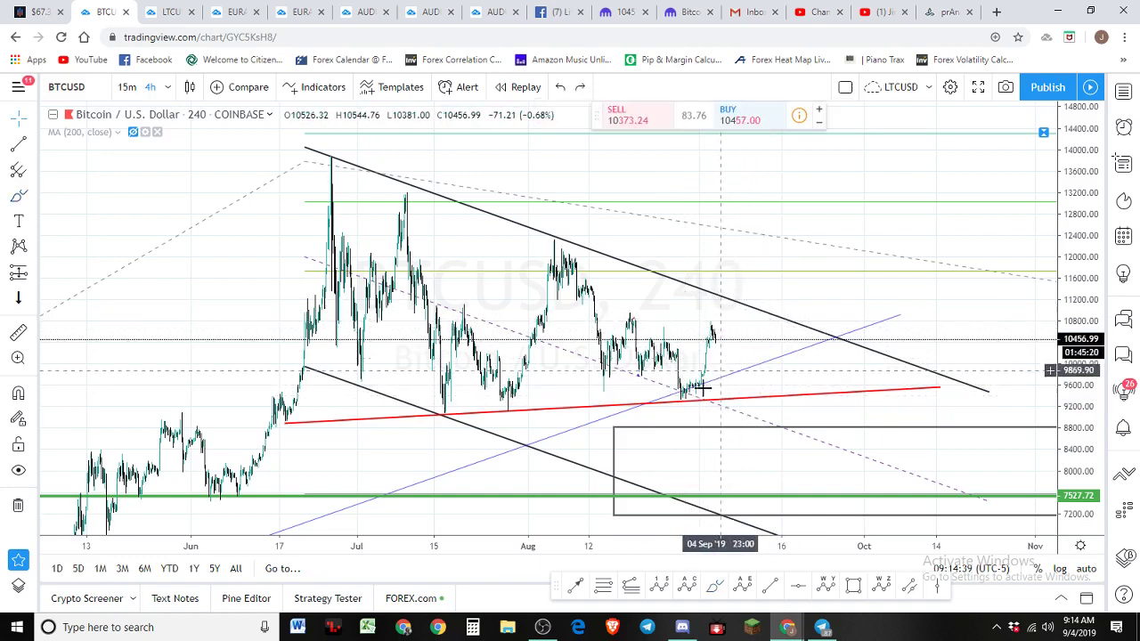
Shift the red support line so it runs from about 8872 on 19 Jun '19 to about 9551 on 16 Oct '19
mouse_move(676, 403)
mouse_down()
mouse_move(701, 400)
mouse_move(685, 405)
mouse_up()
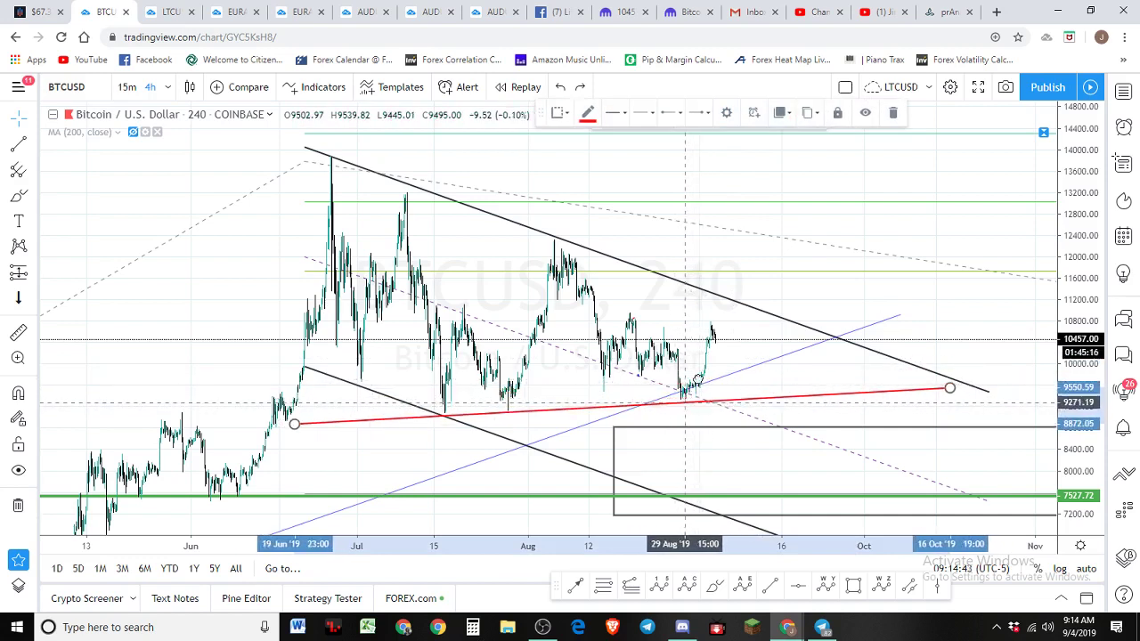
click(728, 297)
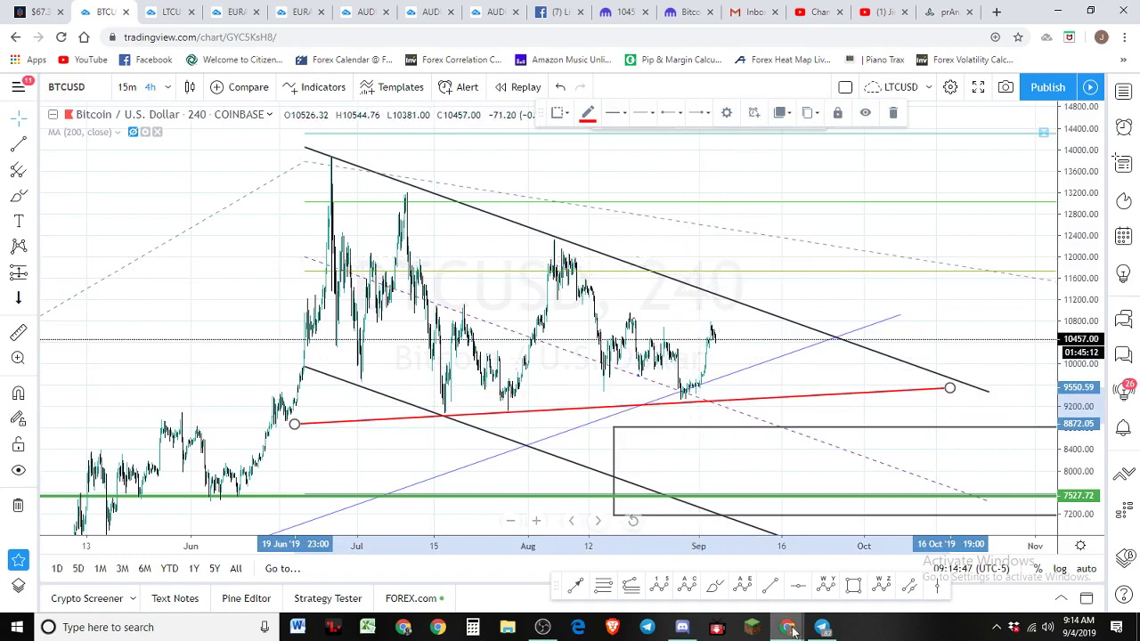
Brush a projected path from the late-August low to the upper trendline, down to the red support line, and up beyond 14400
click(719, 587)
mouse_move(682, 400)
mouse_down()
mouse_move(707, 331)
mouse_move(734, 358)
mouse_up()
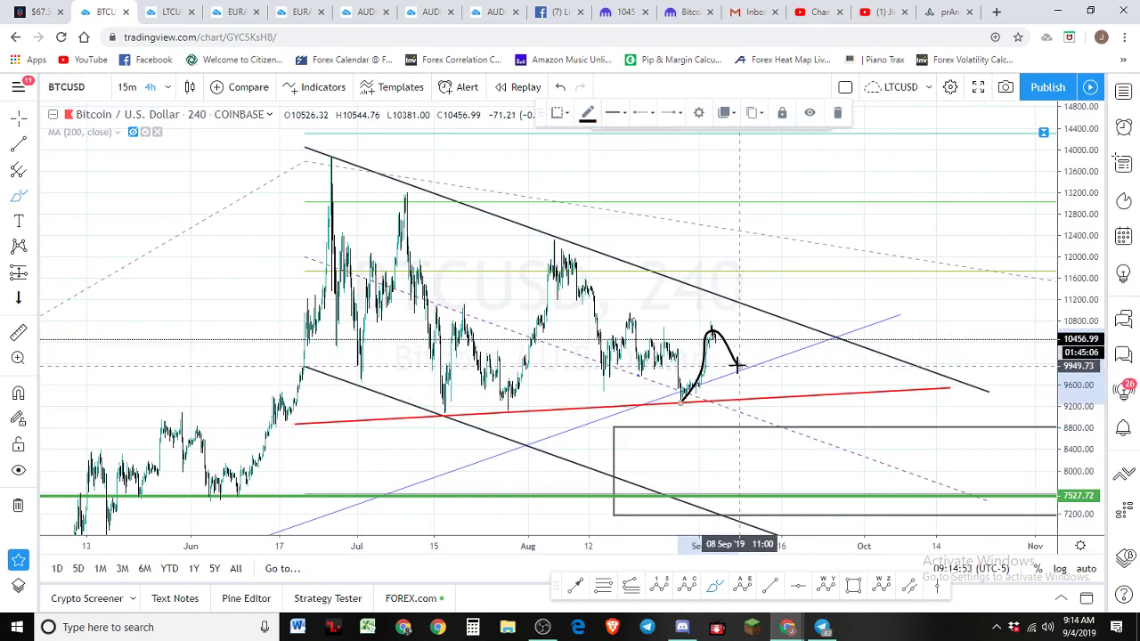
drag(716, 343, 753, 377)
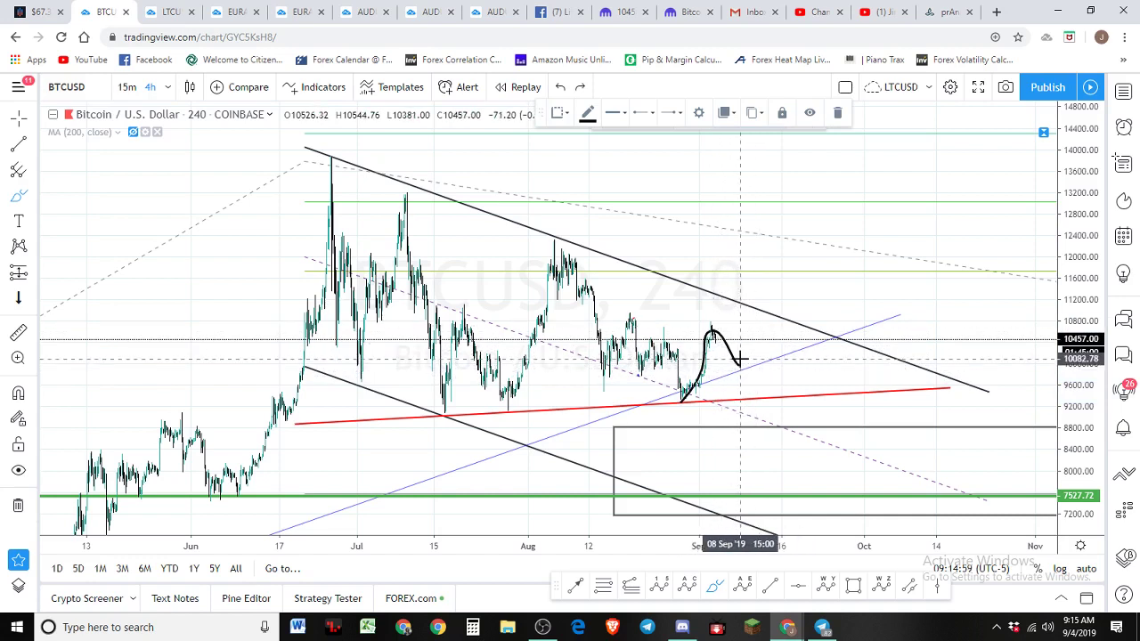
mouse_move(682, 397)
mouse_down()
mouse_move(704, 373)
mouse_move(712, 328)
mouse_move(739, 372)
mouse_move(763, 313)
mouse_up()
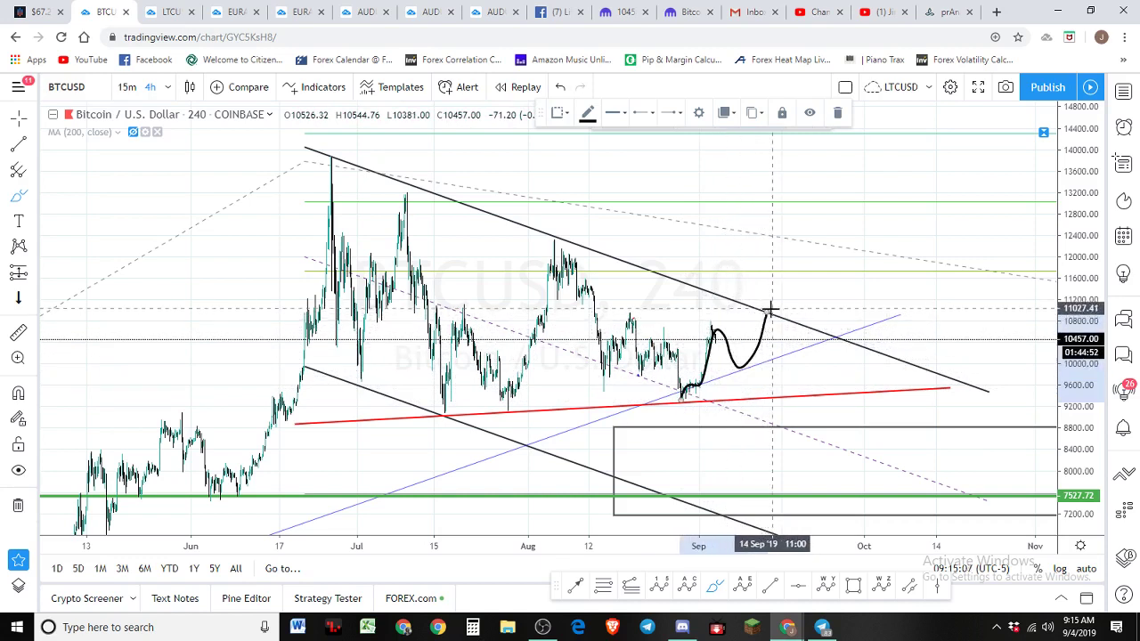
mouse_move(771, 308)
mouse_down()
mouse_move(814, 391)
mouse_move(857, 114)
mouse_up()
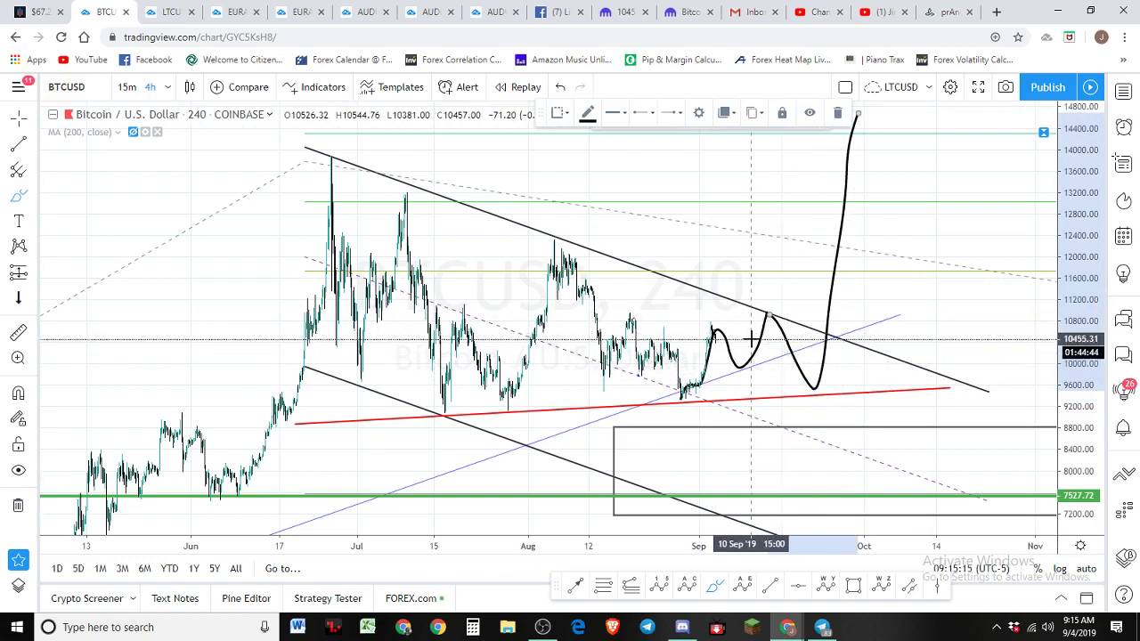
Switch the chart to the 1-day interval and compress the price scale to cover 2000 to 20000
click(166, 87)
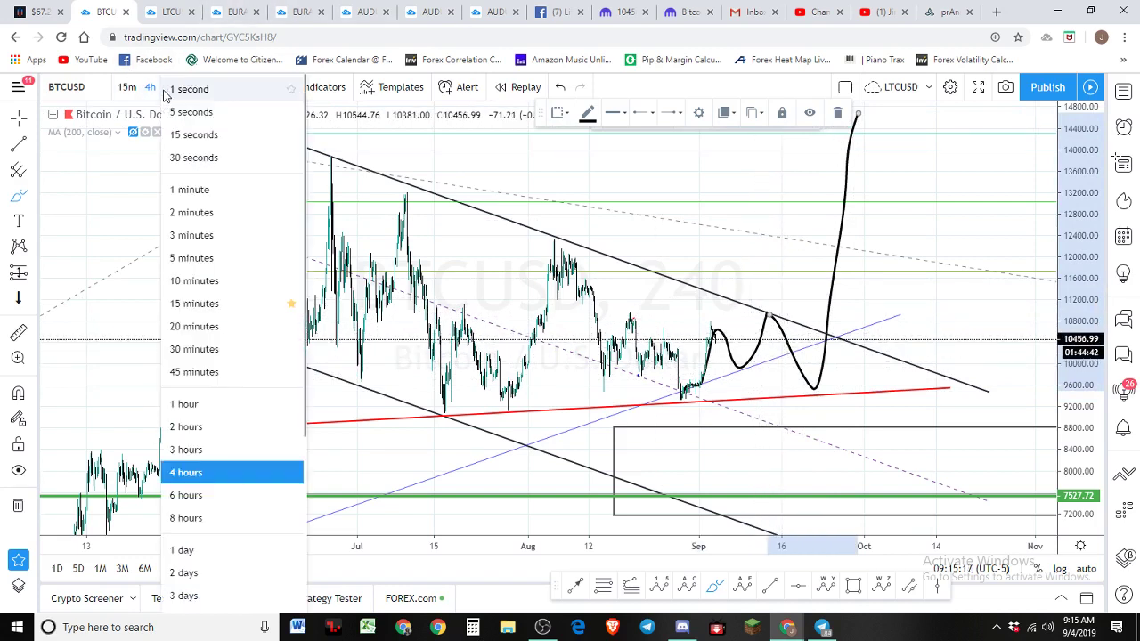
click(214, 549)
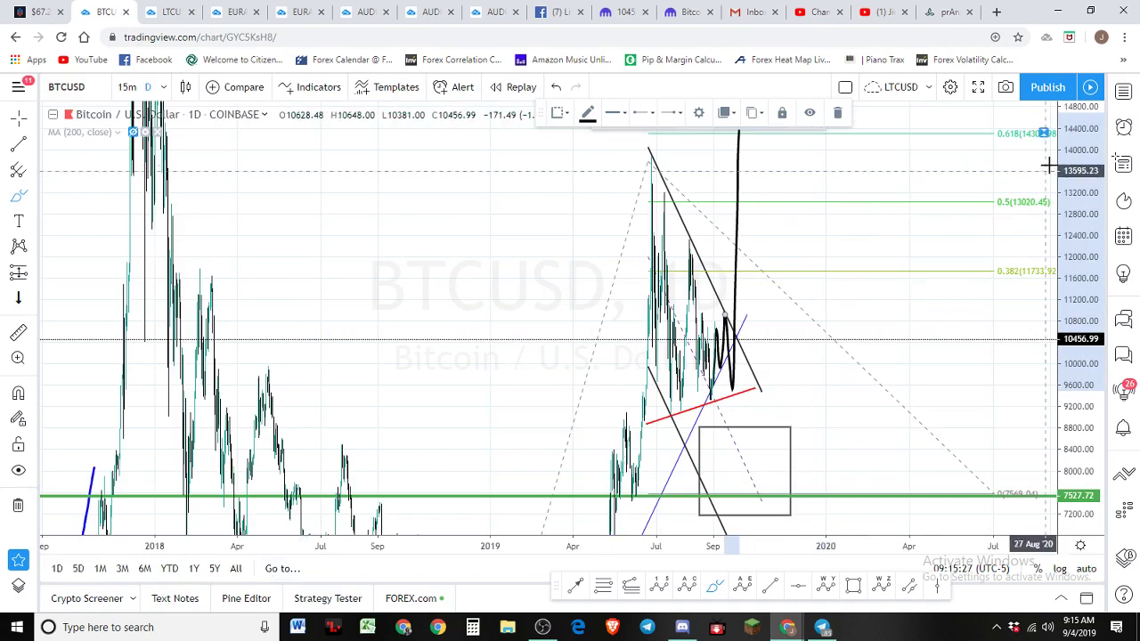
drag(1079, 173, 1041, 416)
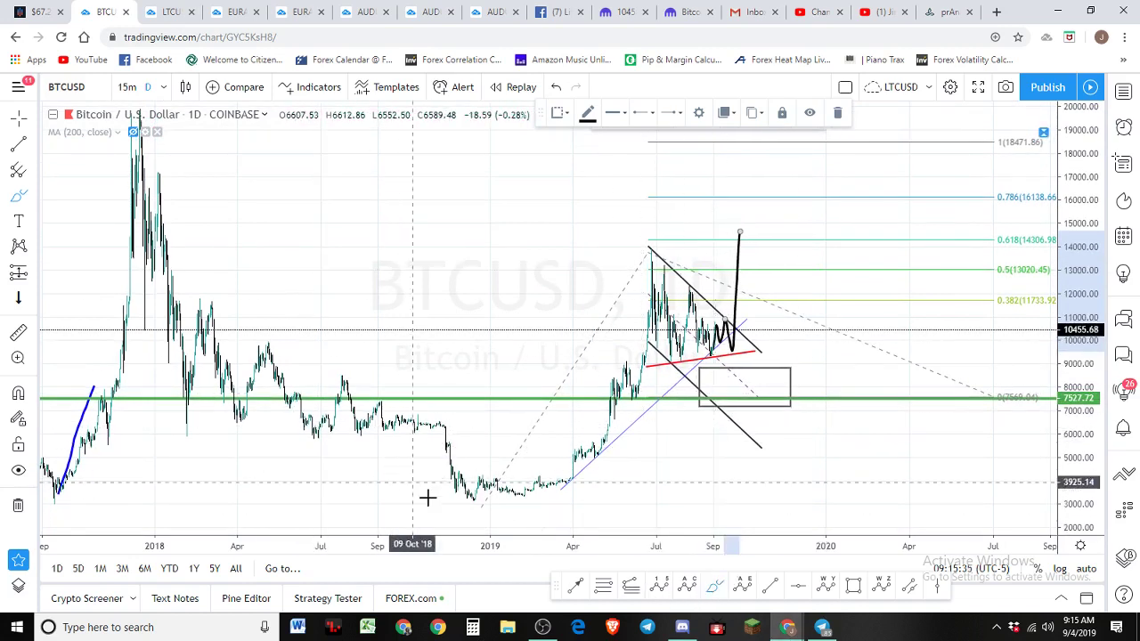
Try brushing the larger cycle from the December 2018 low through the mid-2019 peak and pullback to a new rally
drag(456, 504, 570, 401)
mouse_move(594, 327)
mouse_down()
mouse_move(723, 343)
mouse_move(762, 229)
mouse_up()
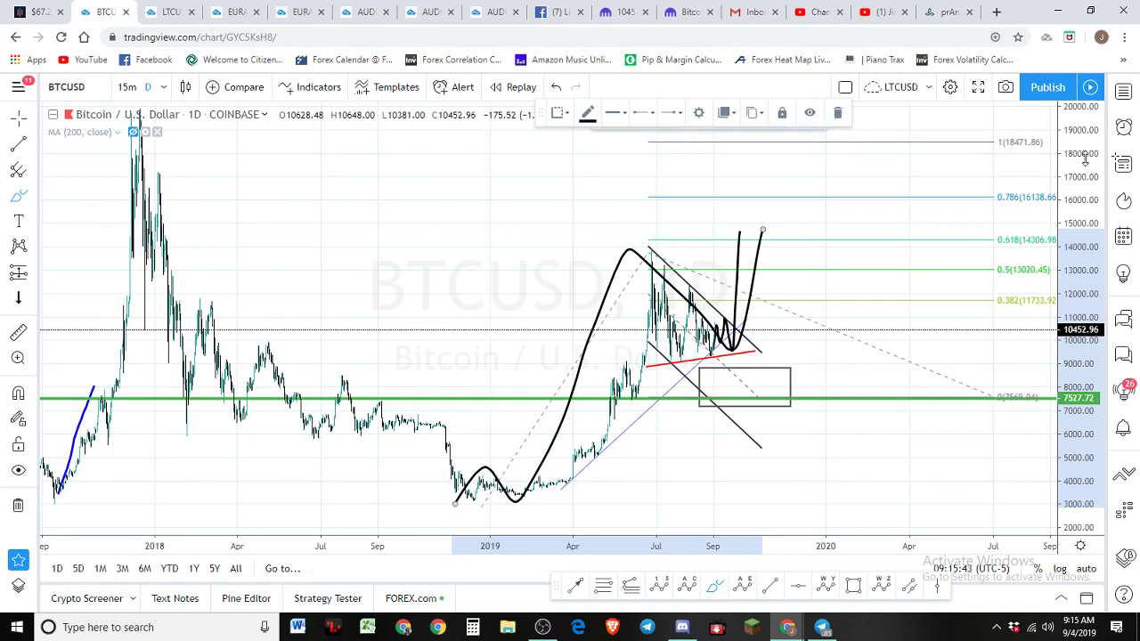
key(ctrl+z)
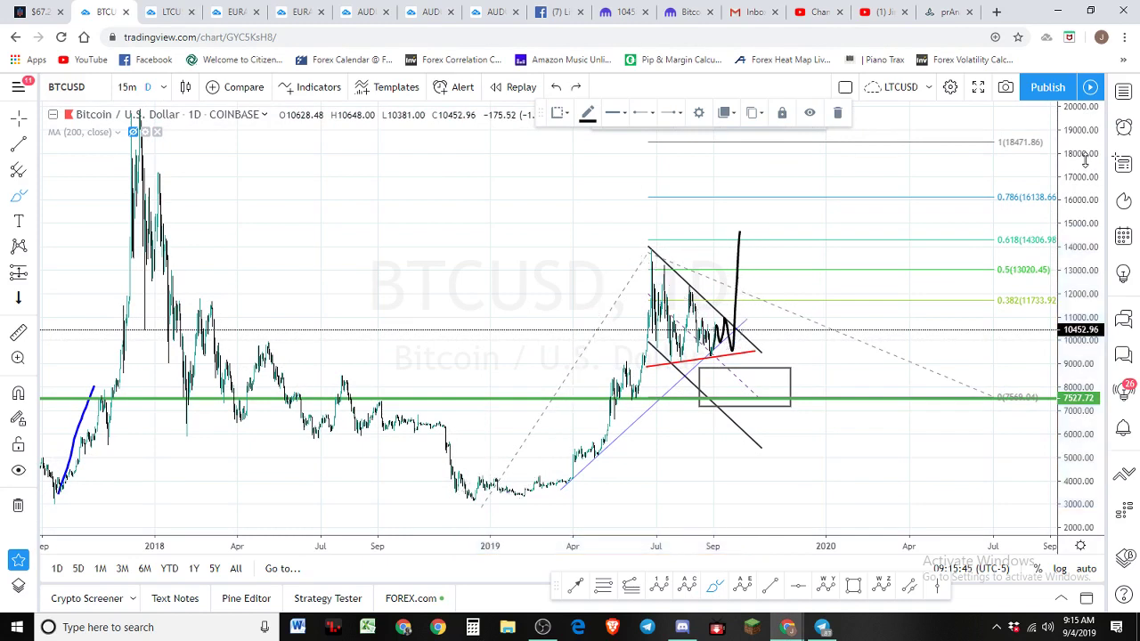
drag(1085, 159, 1085, 162)
key(Escape)
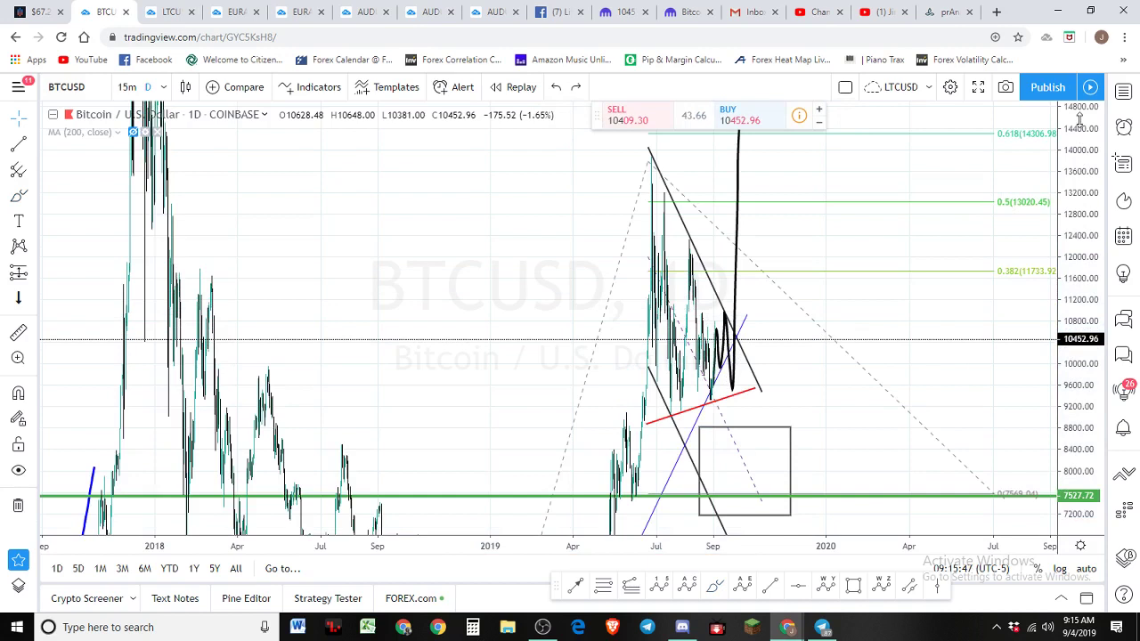
Delete the brush stroke that projects the breakout above the channel to over 14000
drag(1080, 121, 987, 445)
scroll(988, 445, up, 2)
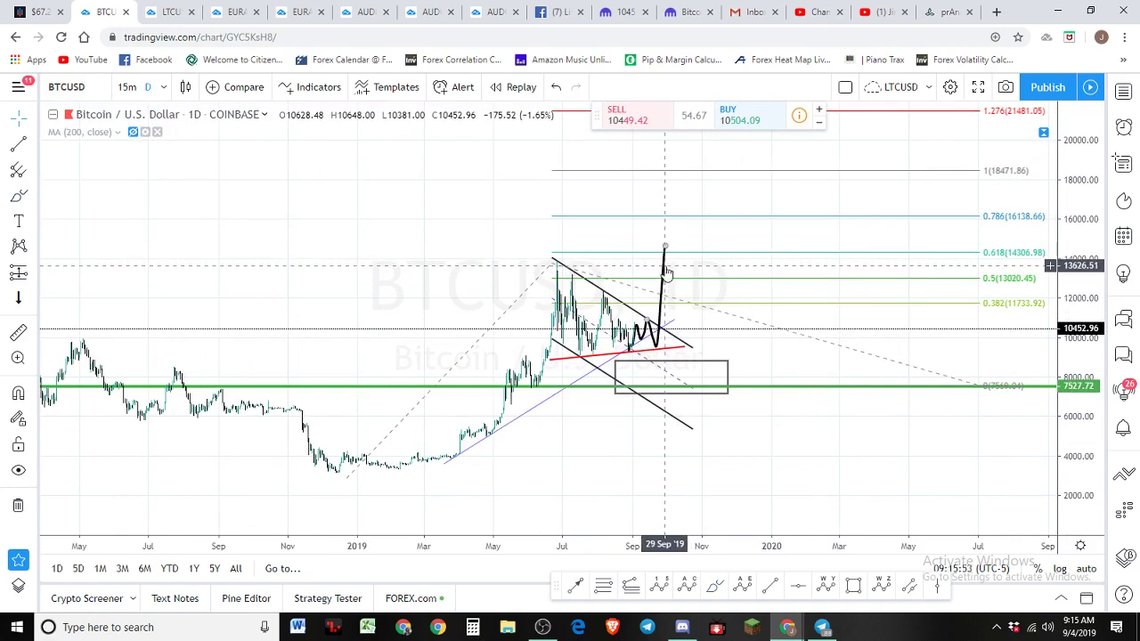
click(663, 268)
key(Delete)
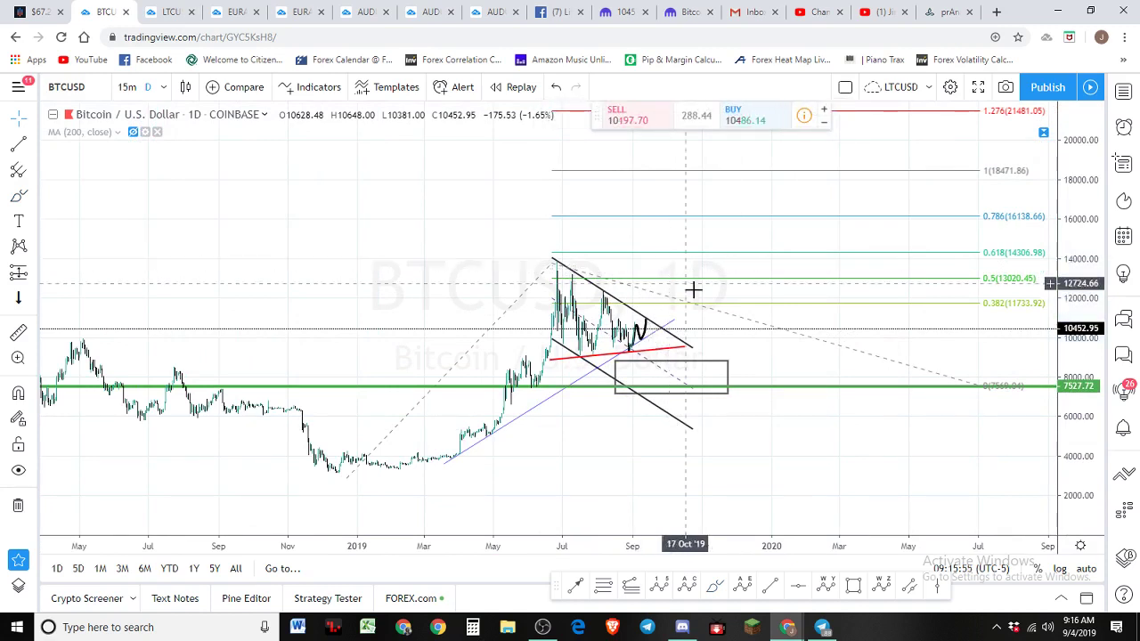
Try Brush strokes tracing the rally from the December 2018 low, the drop through the channel, and a base level near 6000
scroll(711, 323, up, 1)
scroll(711, 323, up, 1)
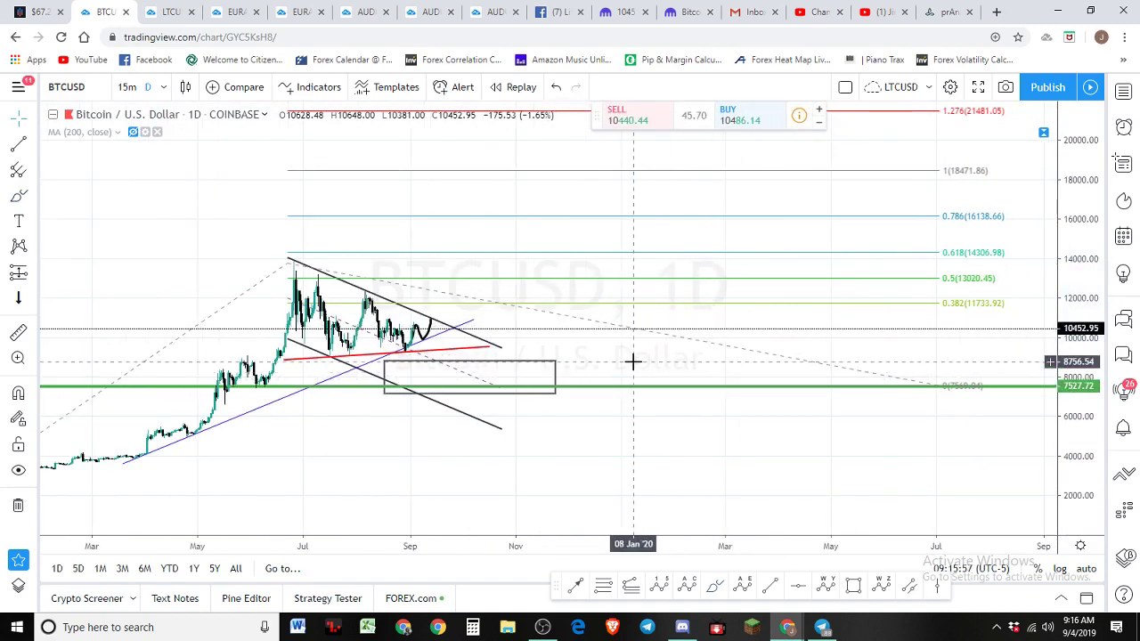
drag(606, 347, 887, 385)
click(715, 585)
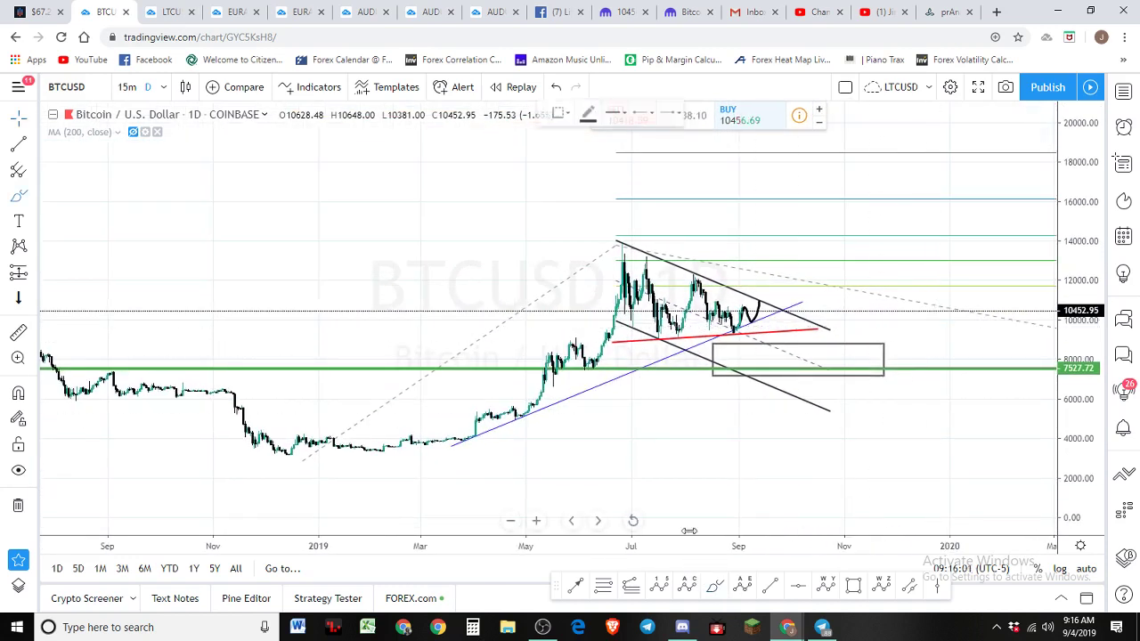
mouse_move(285, 461)
mouse_down()
mouse_move(359, 461)
mouse_move(550, 338)
mouse_move(598, 375)
mouse_move(628, 237)
mouse_move(690, 354)
mouse_move(723, 293)
mouse_move(783, 389)
mouse_up()
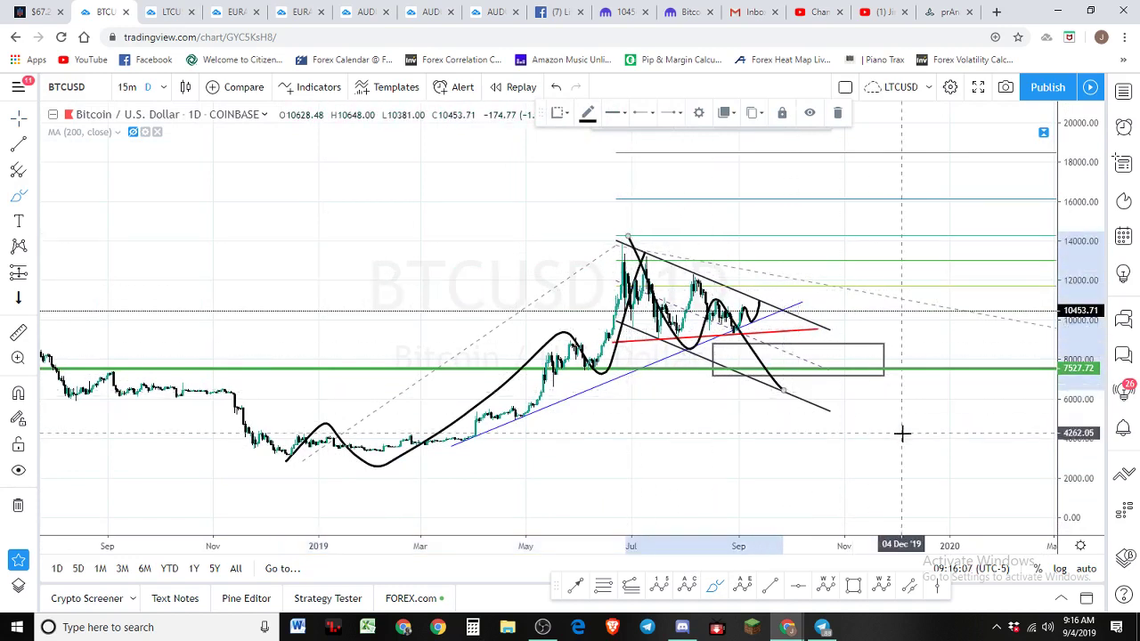
mouse_move(570, 388)
mouse_down()
mouse_move(801, 401)
mouse_move(530, 405)
mouse_up()
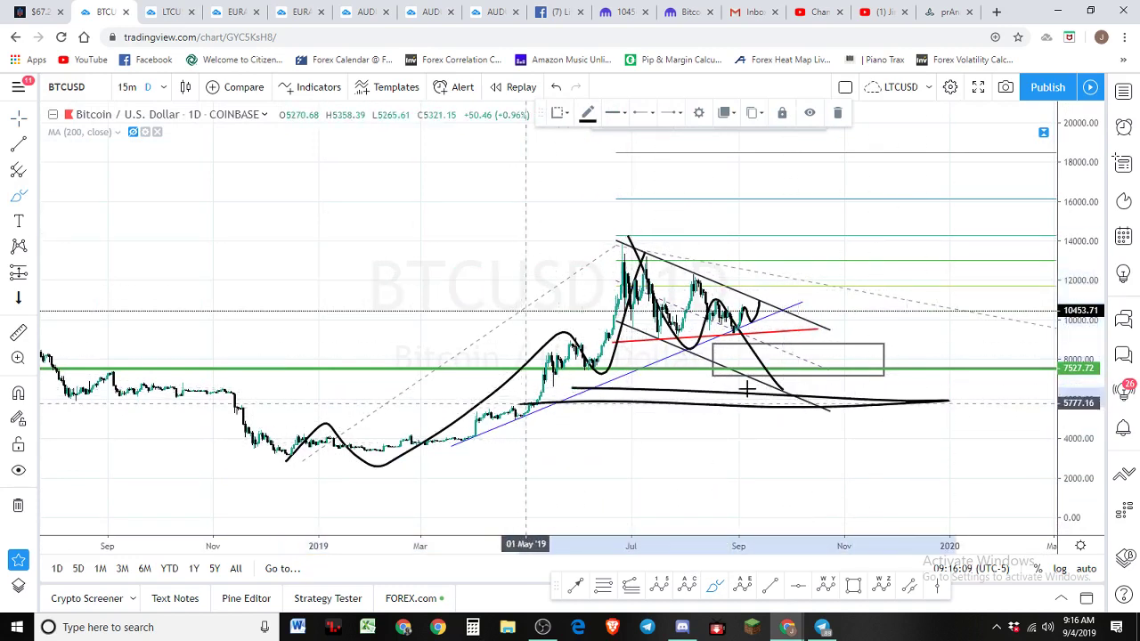
key(ctrl+z)
key(ctrl+z)
key(ctrl+z)
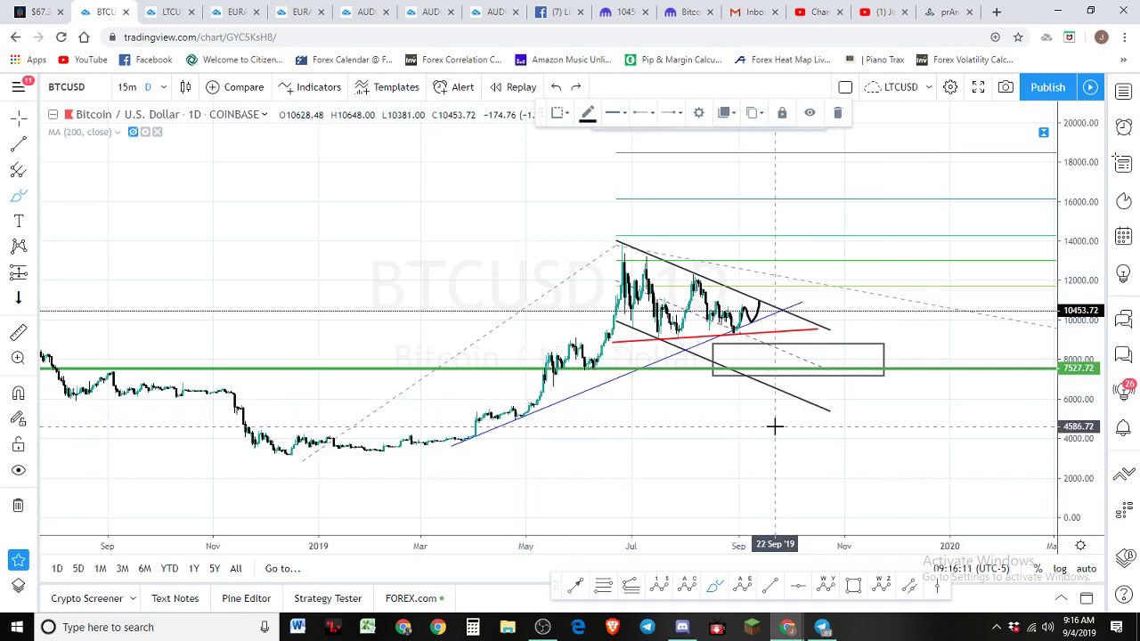
click(736, 282)
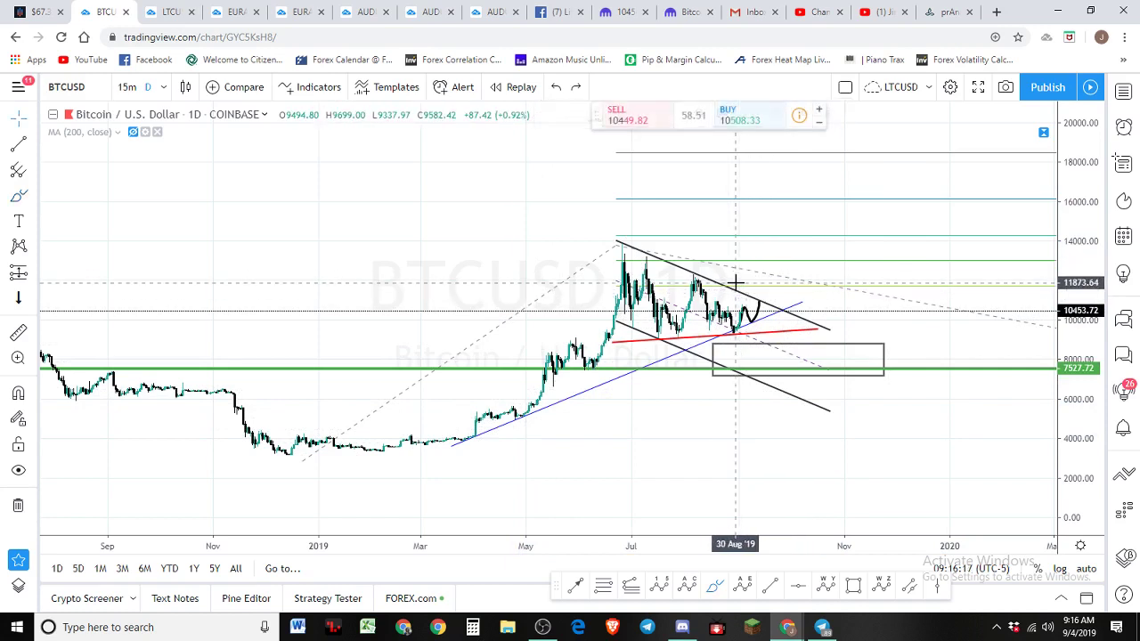
Set the chart interval back to 4 hours and frame the descending channel with the remaining projection stroke
click(164, 88)
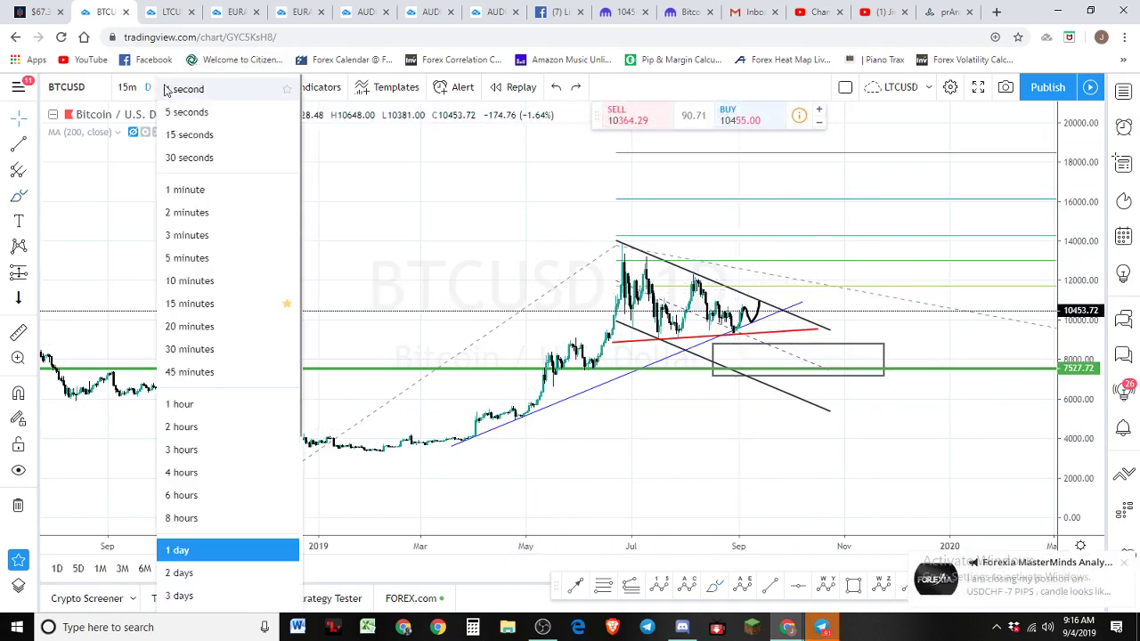
click(214, 305)
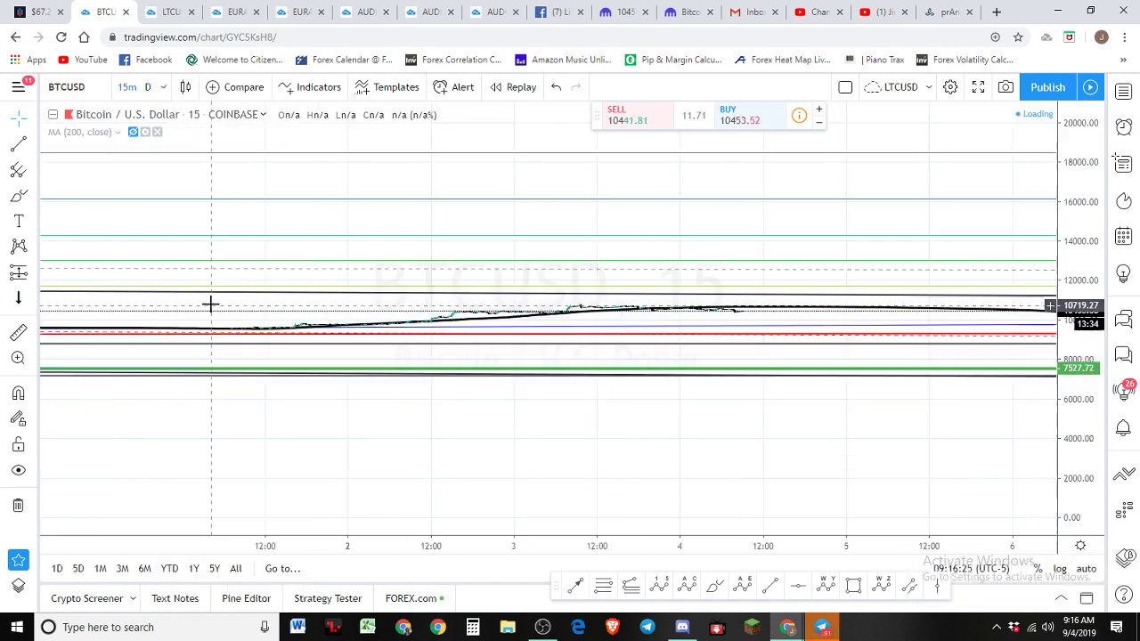
click(163, 87)
click(187, 472)
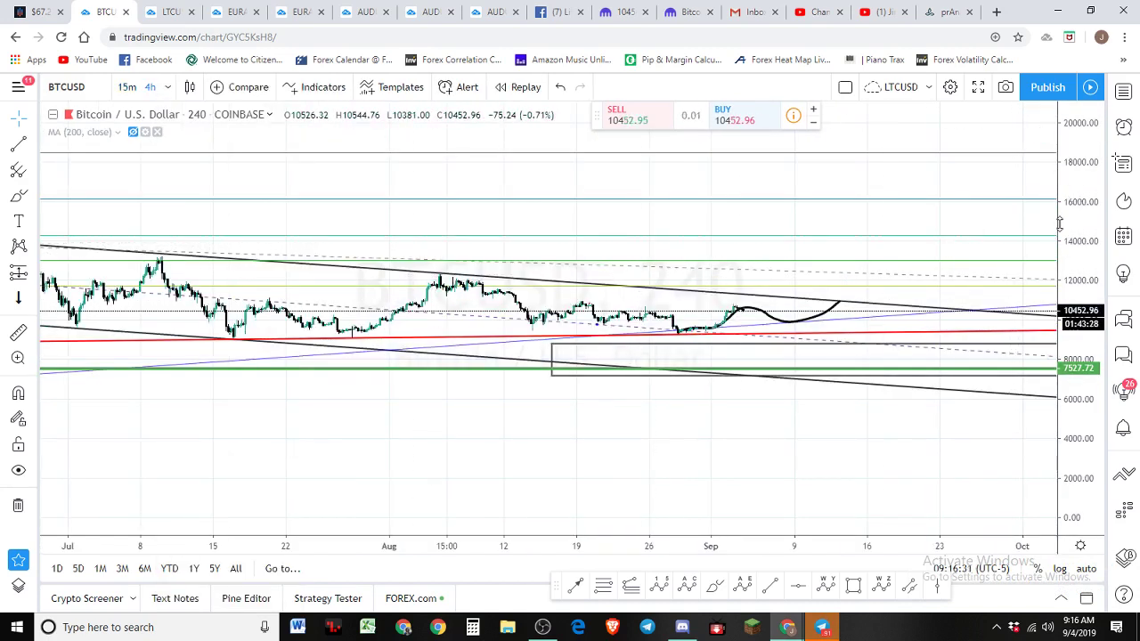
scroll(1061, 230, down, 3)
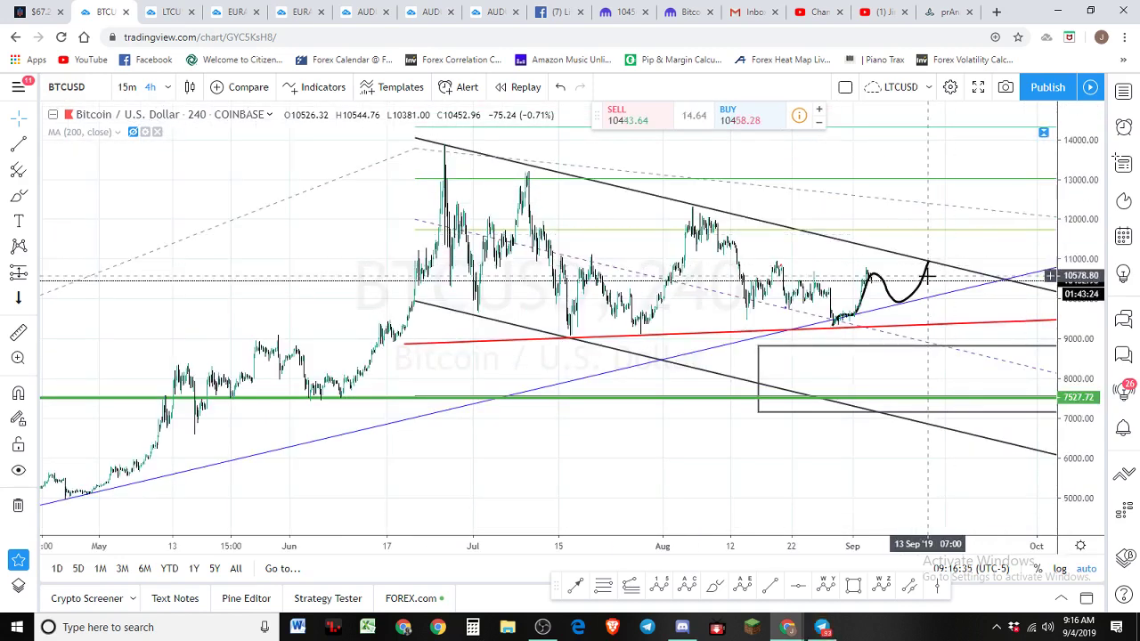
drag(928, 272, 926, 270)
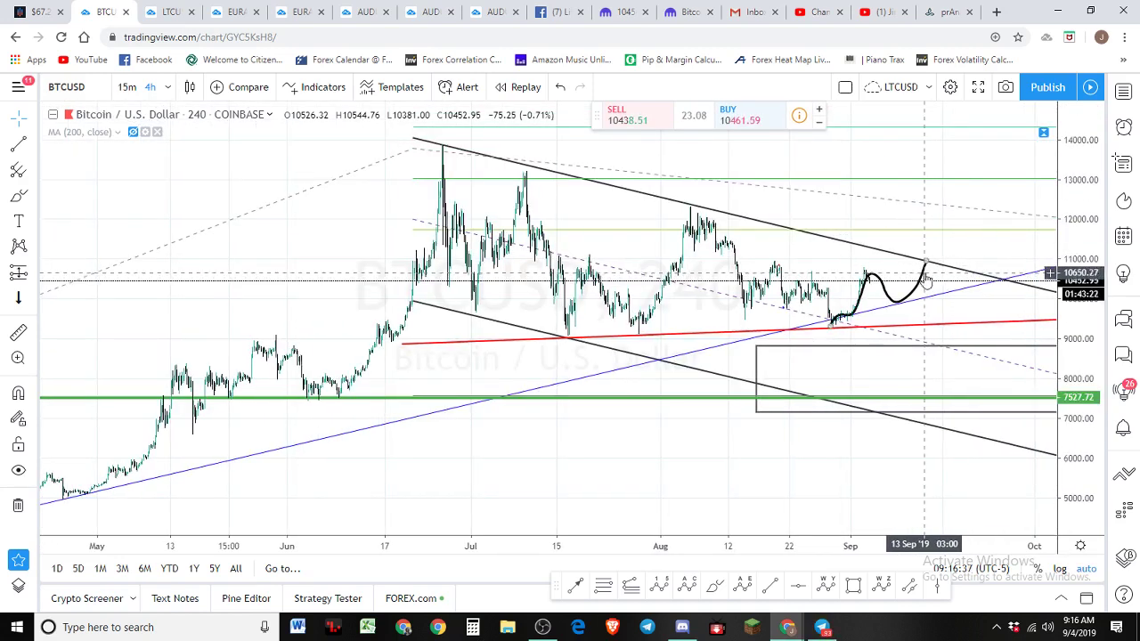
Delete the remaining projection stroke and place a WXY correction pattern from the June high near 13920 through about 9060 and 12455 to about 7416
click(922, 272)
key(Delete)
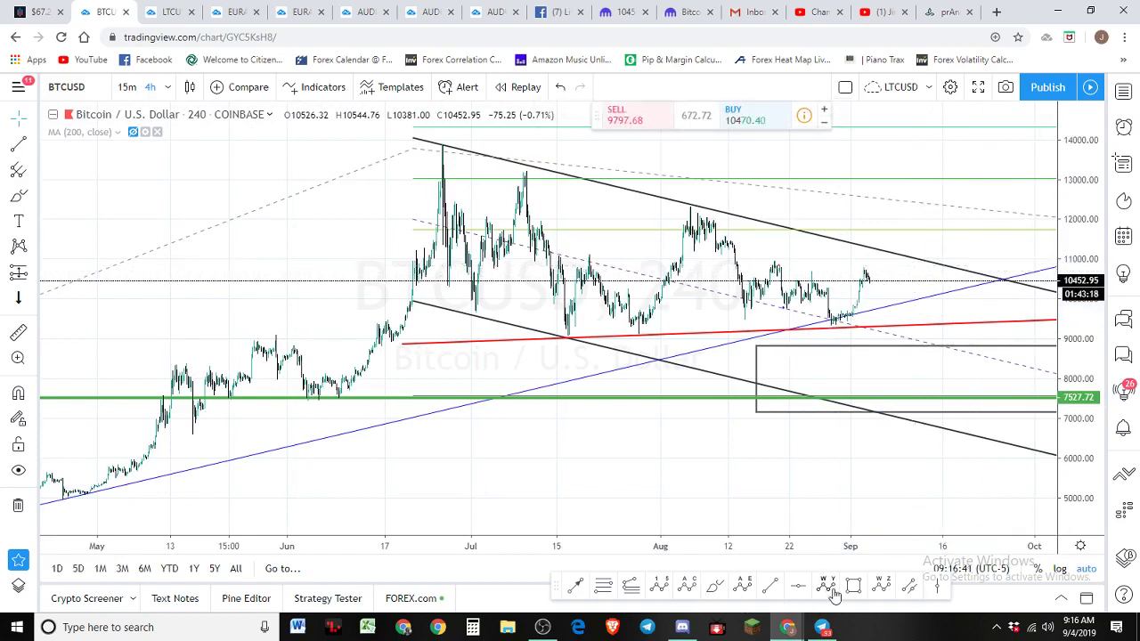
click(434, 140)
click(565, 338)
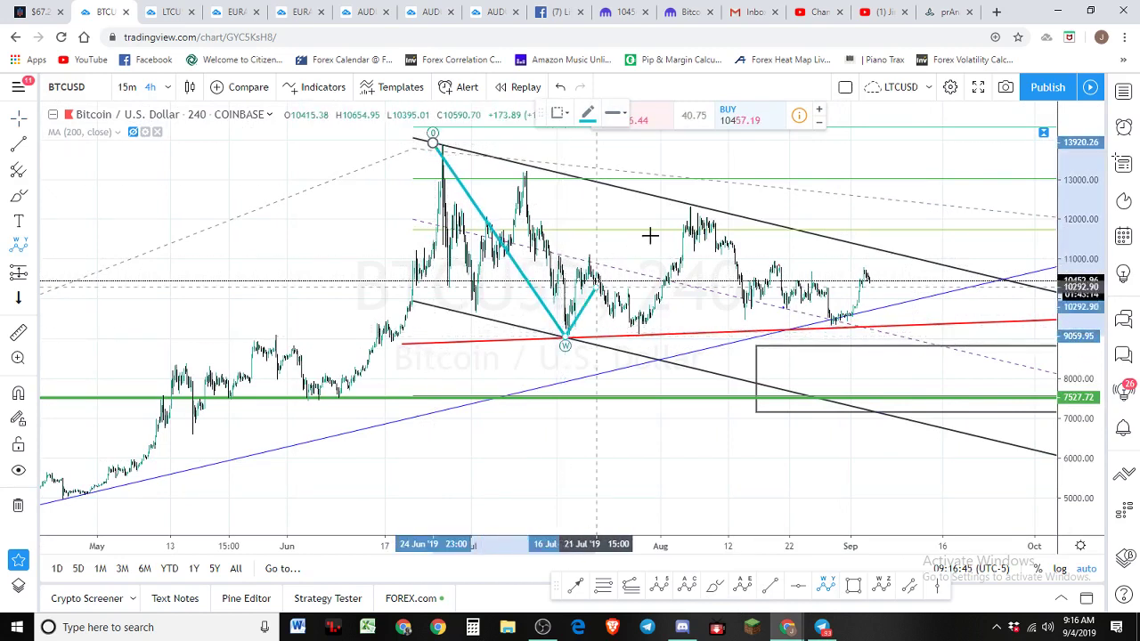
click(682, 192)
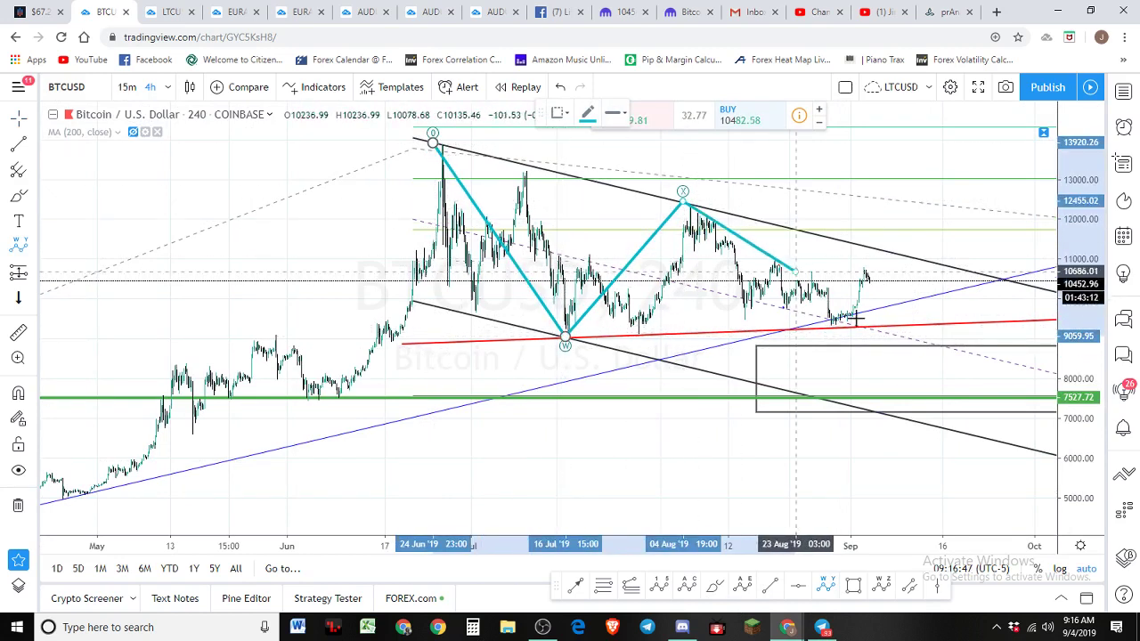
click(991, 402)
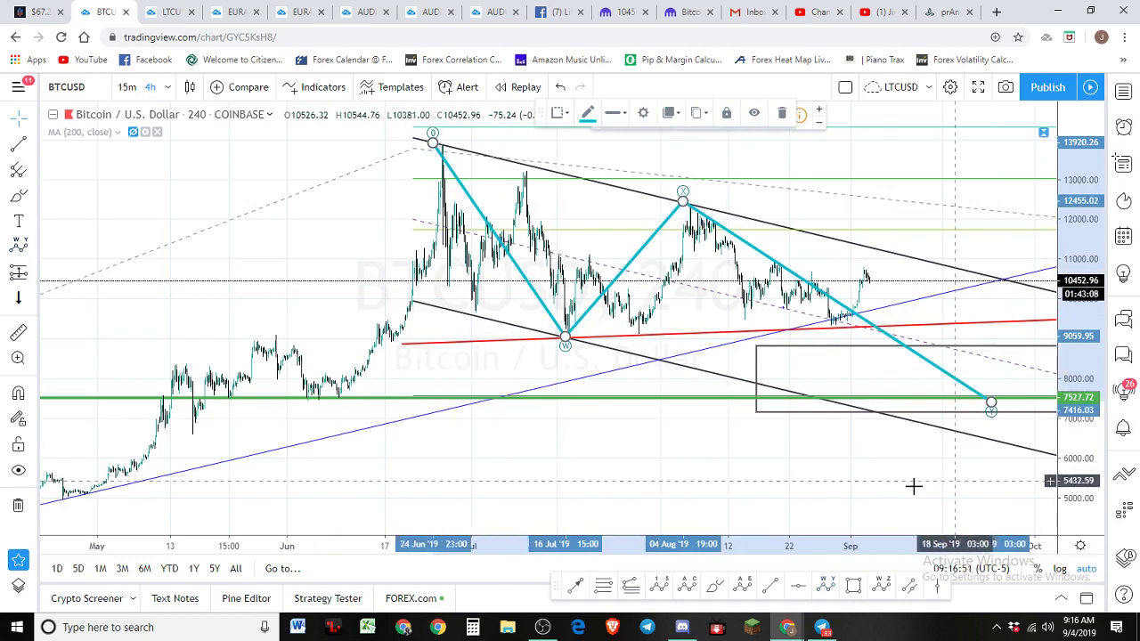
Try Brush strokes tracing the swings from the June high through the channel and down into the target box near point Y
scroll(899, 467, down, 5)
drag(1078, 458, 1077, 374)
drag(1030, 234, 1011, 299)
scroll(1011, 299, up, 3)
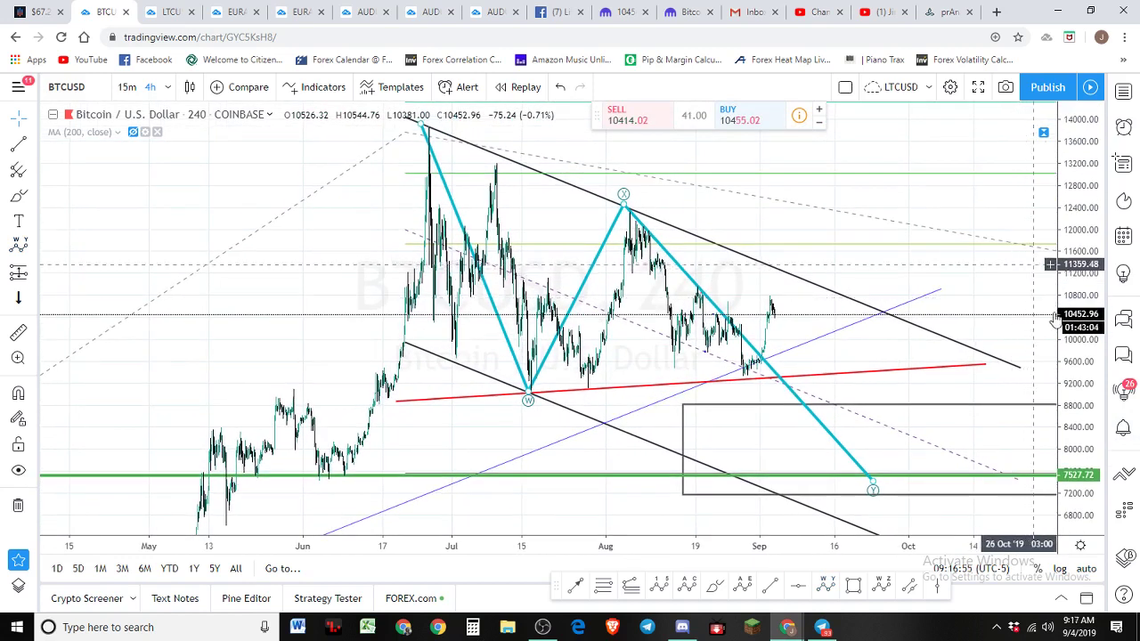
drag(824, 281, 873, 239)
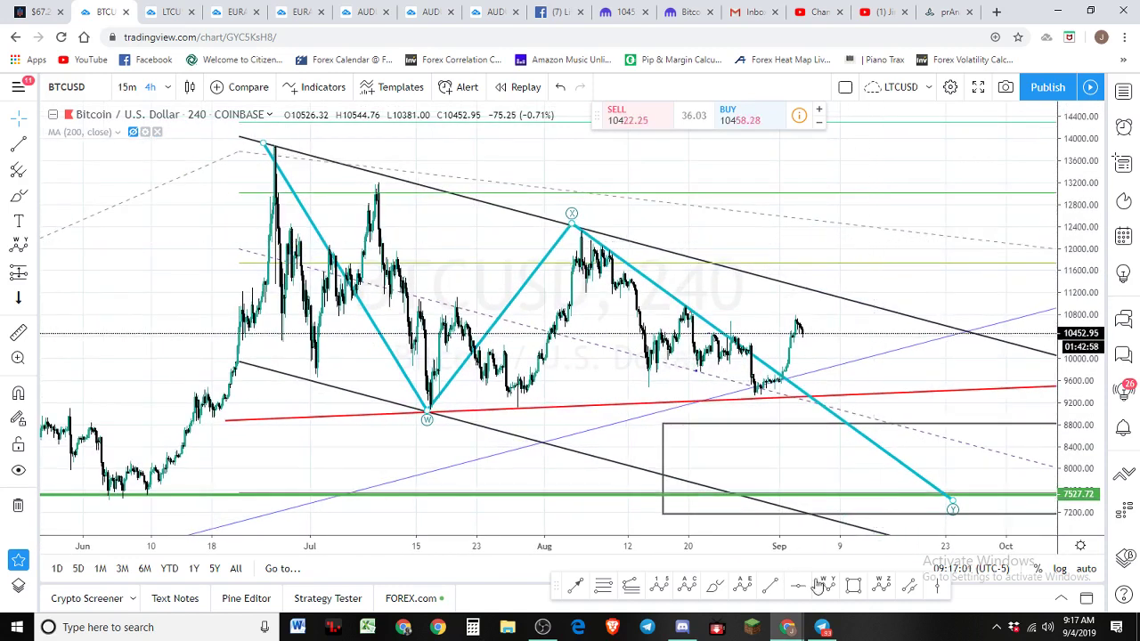
mouse_move(268, 153)
mouse_down()
mouse_move(286, 278)
mouse_move(268, 259)
mouse_move(266, 153)
mouse_up()
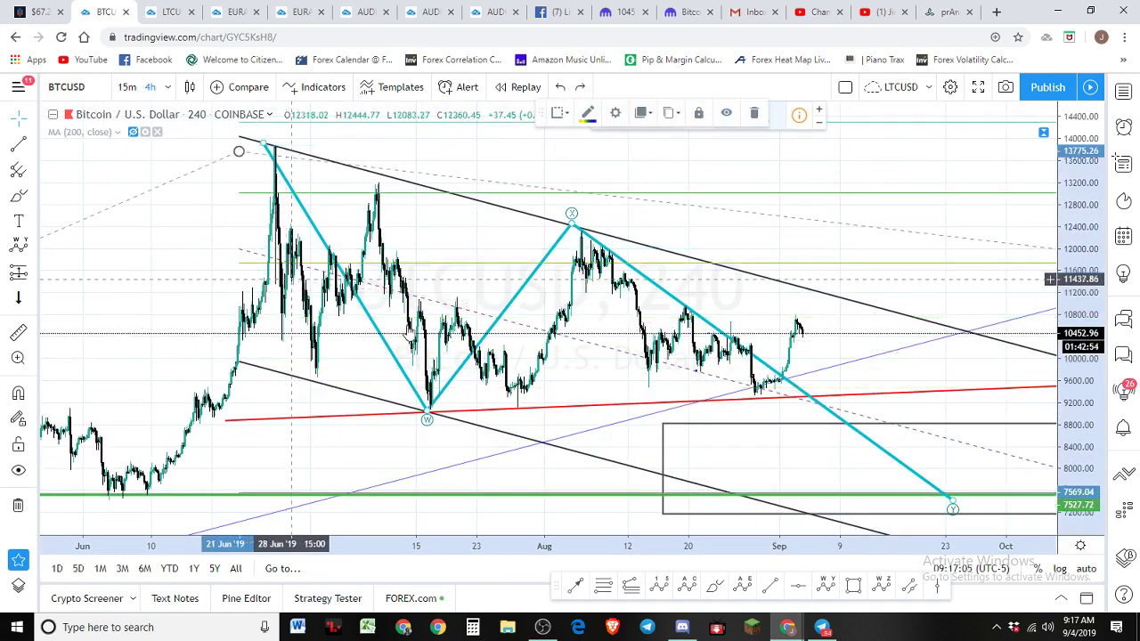
click(718, 585)
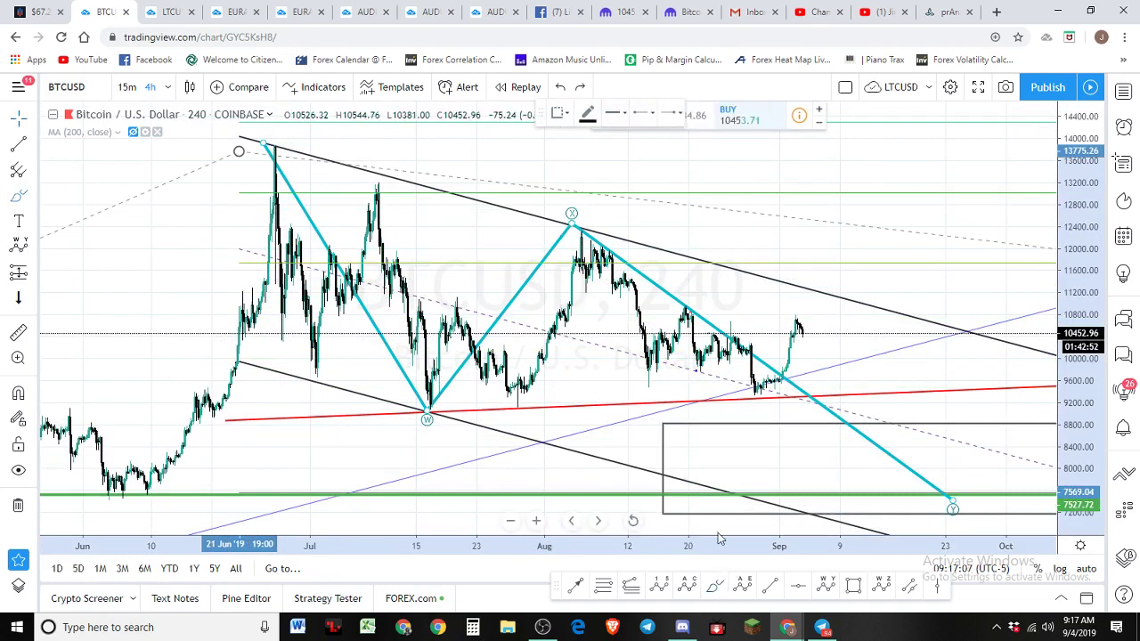
mouse_move(271, 174)
mouse_down()
mouse_move(299, 330)
mouse_move(383, 294)
mouse_move(420, 392)
mouse_move(594, 263)
mouse_move(650, 374)
mouse_move(781, 290)
mouse_move(884, 429)
mouse_up()
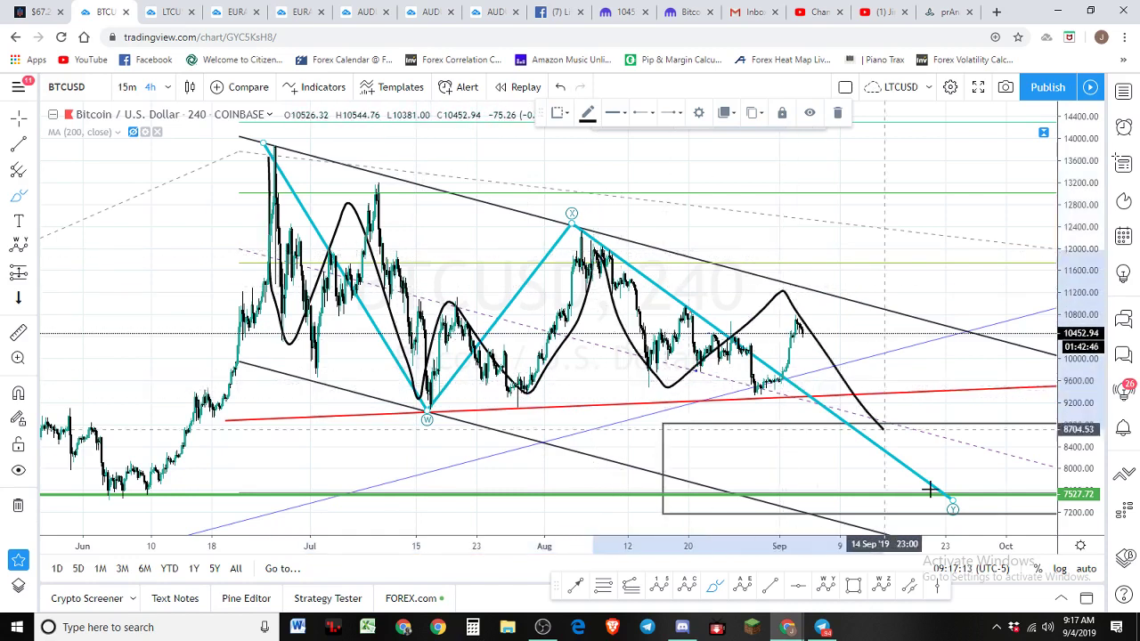
drag(929, 489, 950, 479)
mouse_move(611, 331)
mouse_down()
mouse_move(740, 318)
mouse_move(814, 365)
mouse_move(769, 381)
mouse_up()
Undo the black brush strokes that trace the channel swings down to point Y
key(ctrl+z)
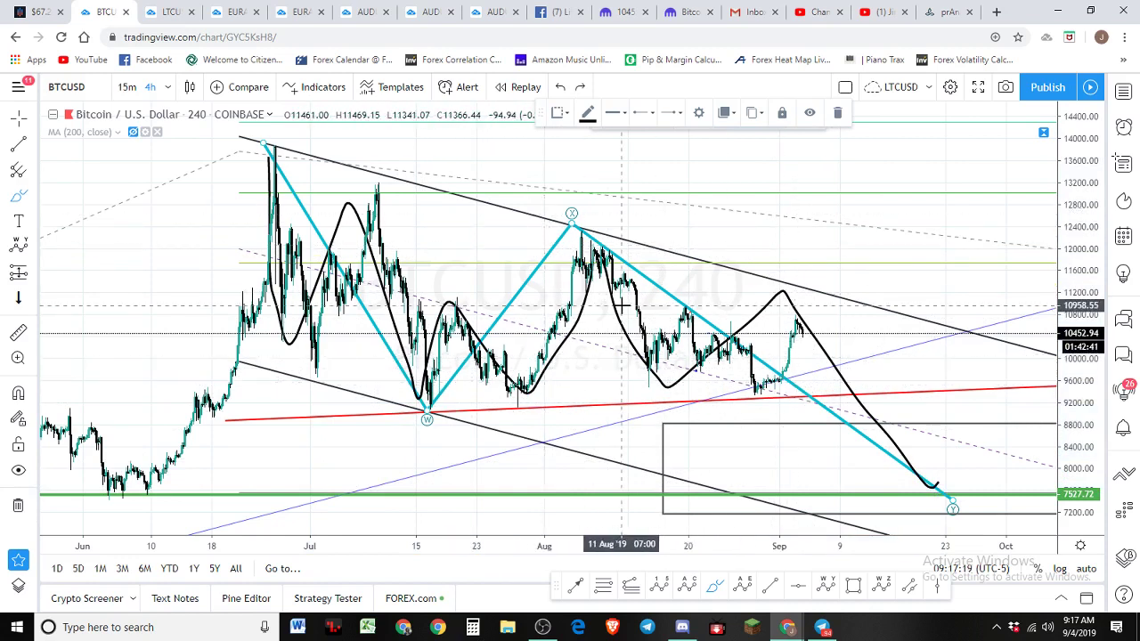
key(ctrl+z)
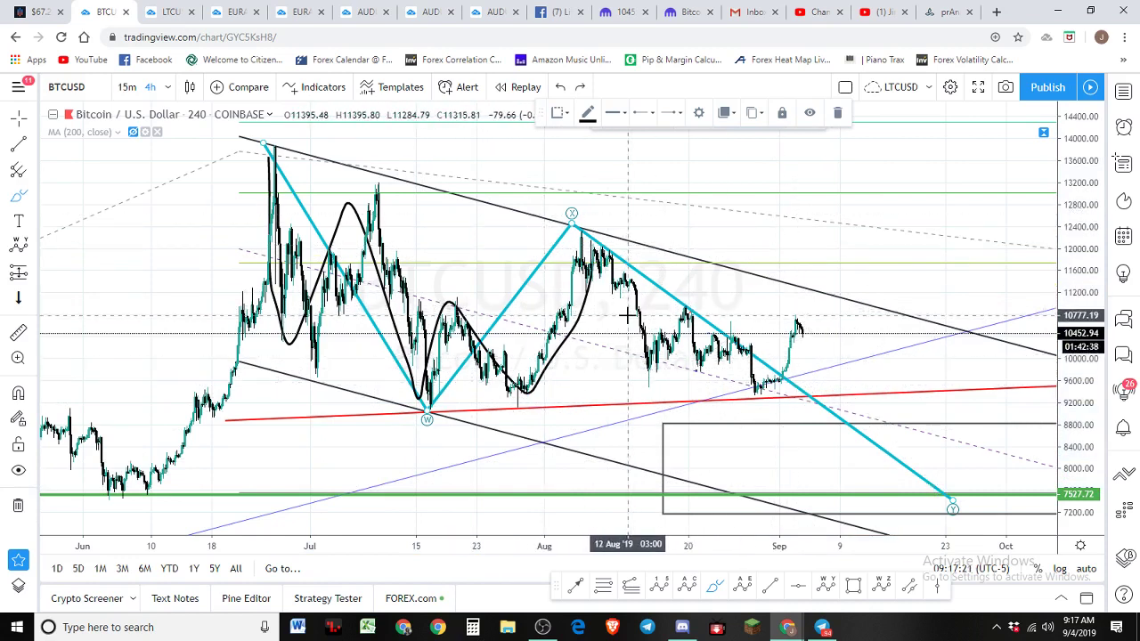
key(ctrl+z)
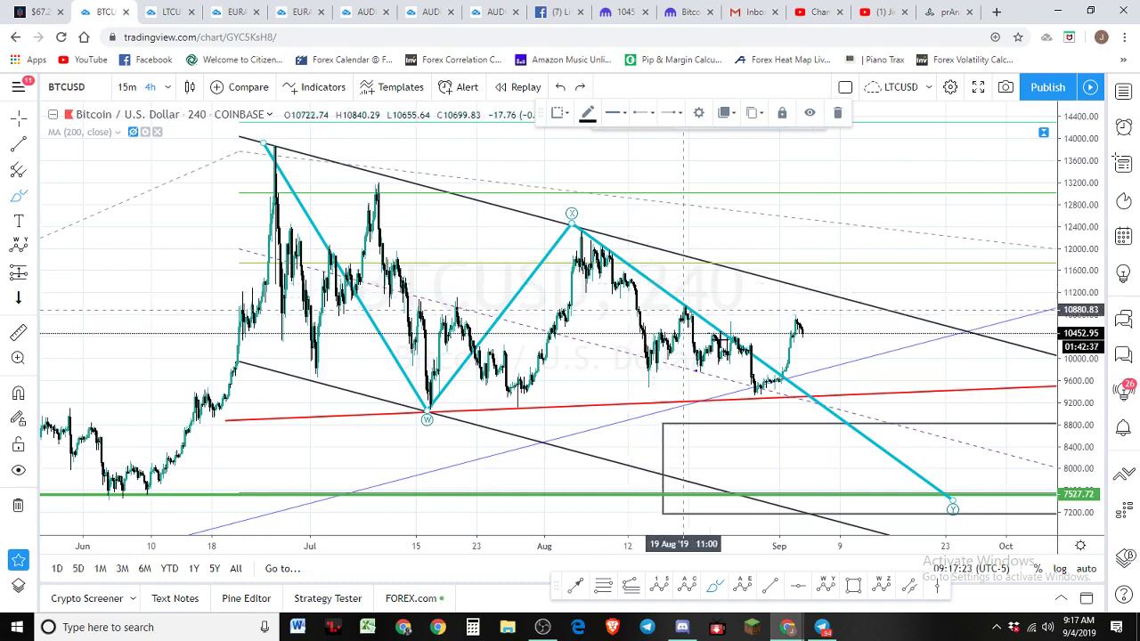
Brush the swing from the mid-August low up to the upper channel line, then a larger zigzag above the channel between about 11500 and 13200
mouse_move(637, 390)
mouse_down()
mouse_move(699, 316)
mouse_move(746, 374)
mouse_move(791, 358)
mouse_move(813, 303)
mouse_up()
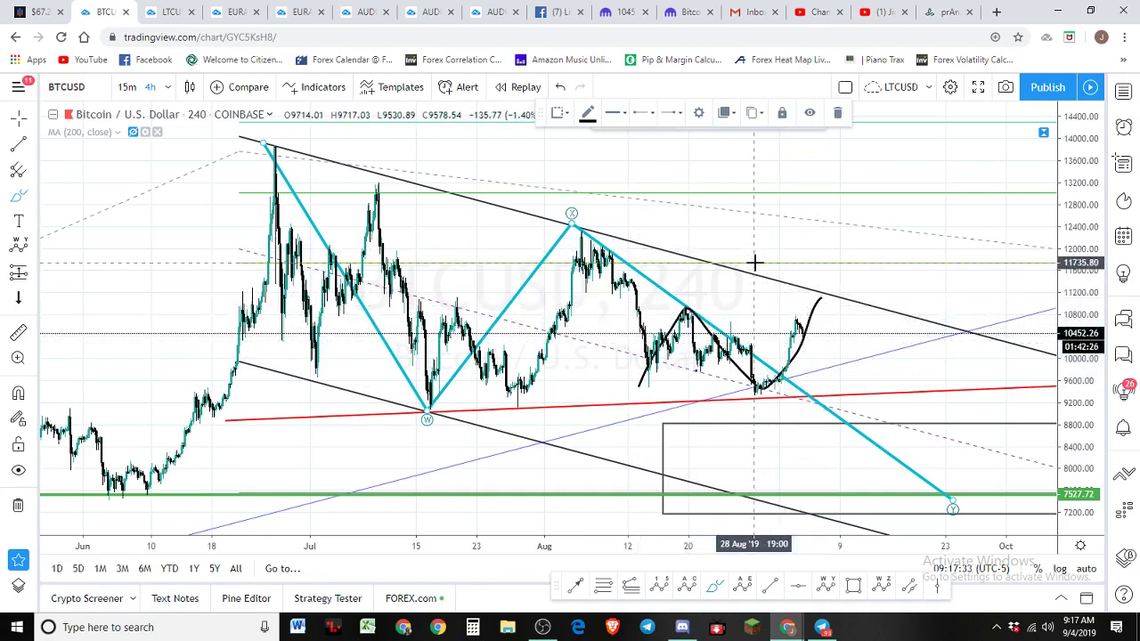
drag(756, 262, 789, 202)
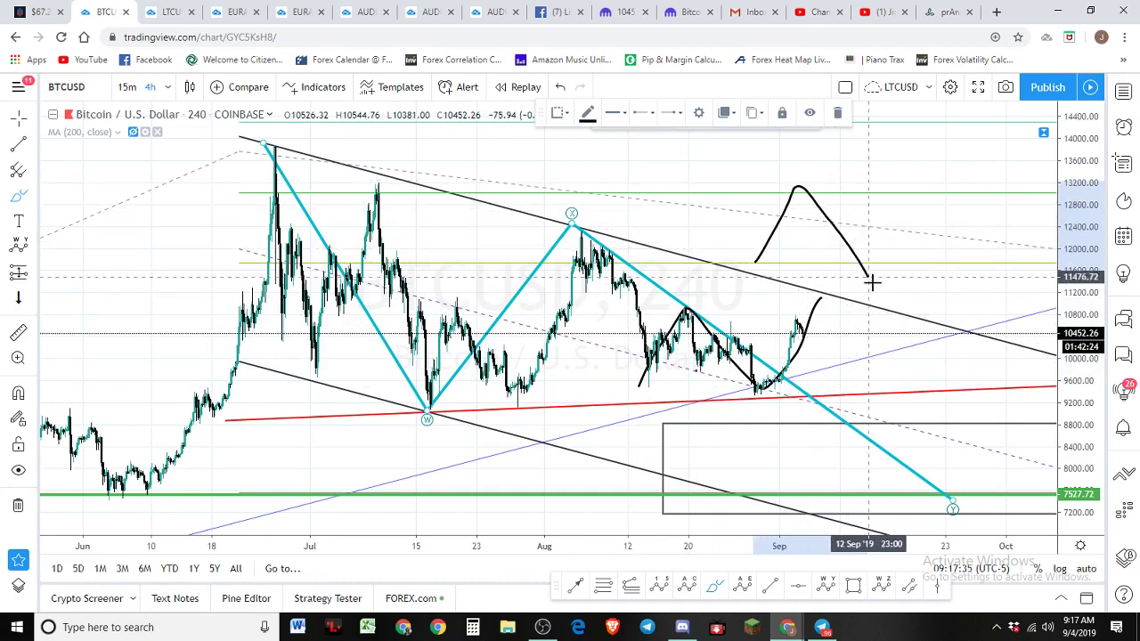
drag(873, 281, 923, 182)
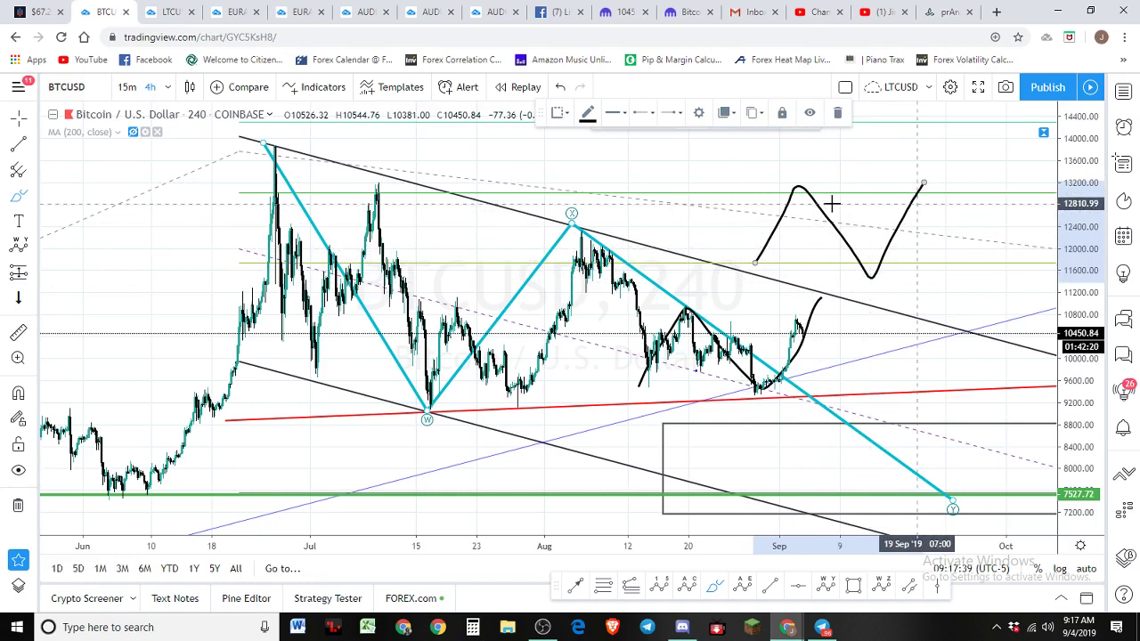
Try small zigzag Brush strokes above the channel, between about 12300 and 14100, then undo them
scroll(806, 258, down, 3)
mouse_move(733, 230)
mouse_down()
mouse_move(753, 194)
mouse_move(798, 214)
mouse_up()
drag(833, 140, 833, 142)
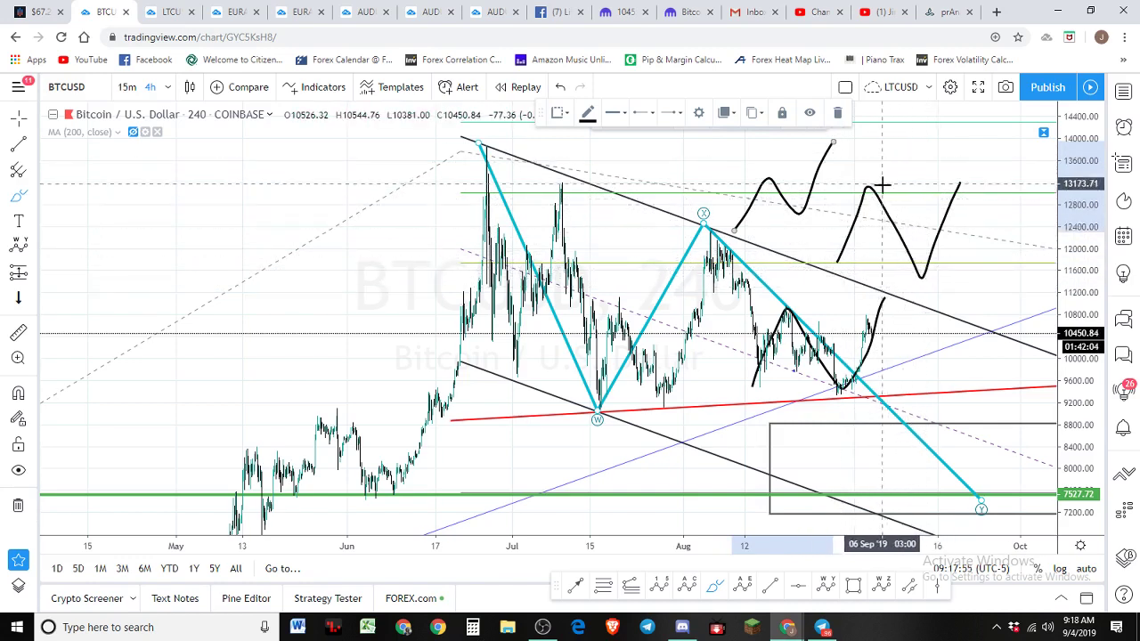
drag(882, 185, 916, 138)
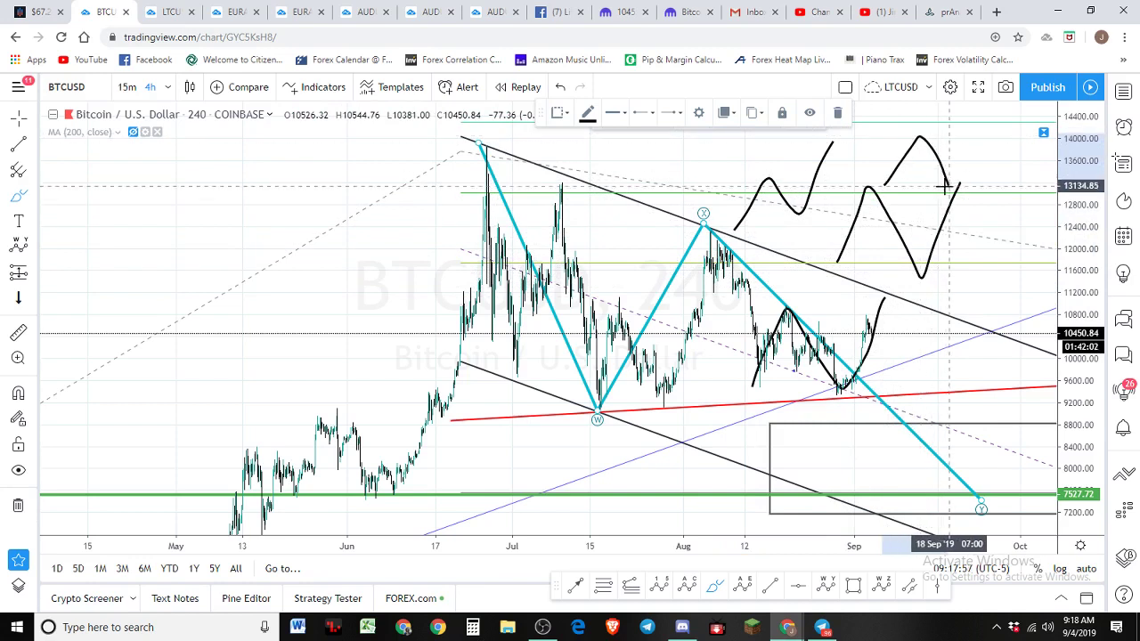
key(ctrl+z)
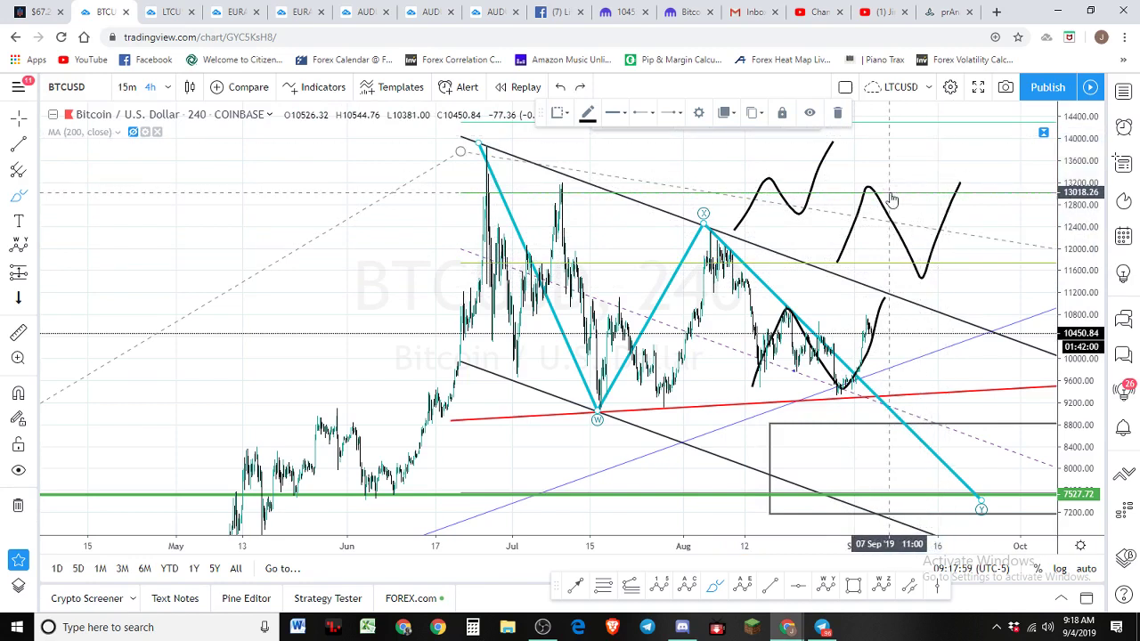
drag(911, 182, 928, 132)
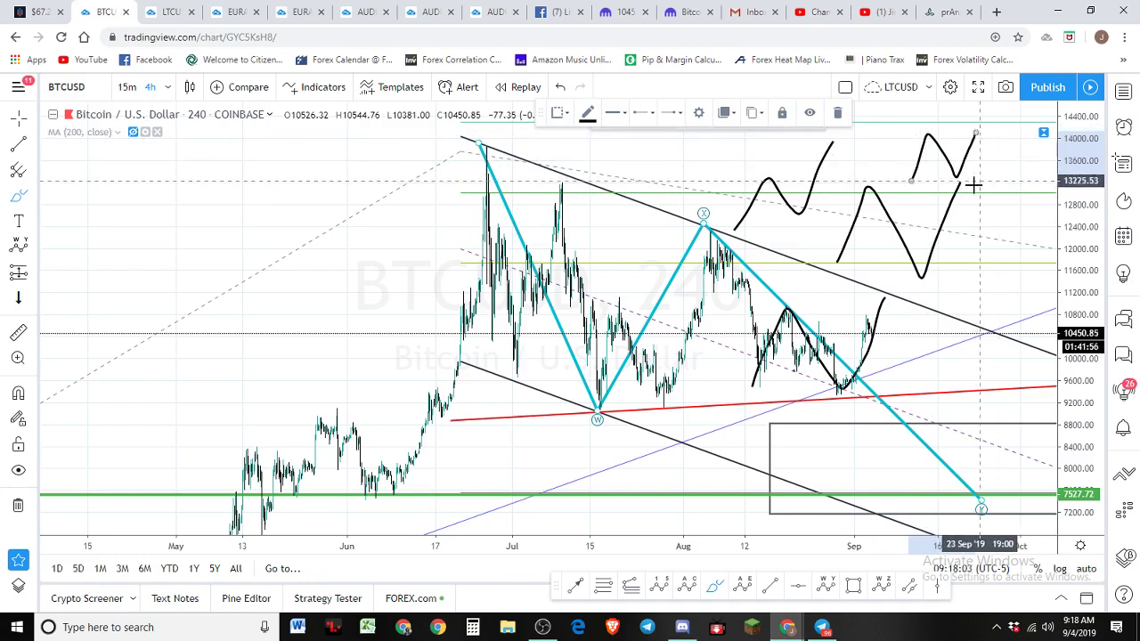
key(ctrl+z)
key(ctrl+z)
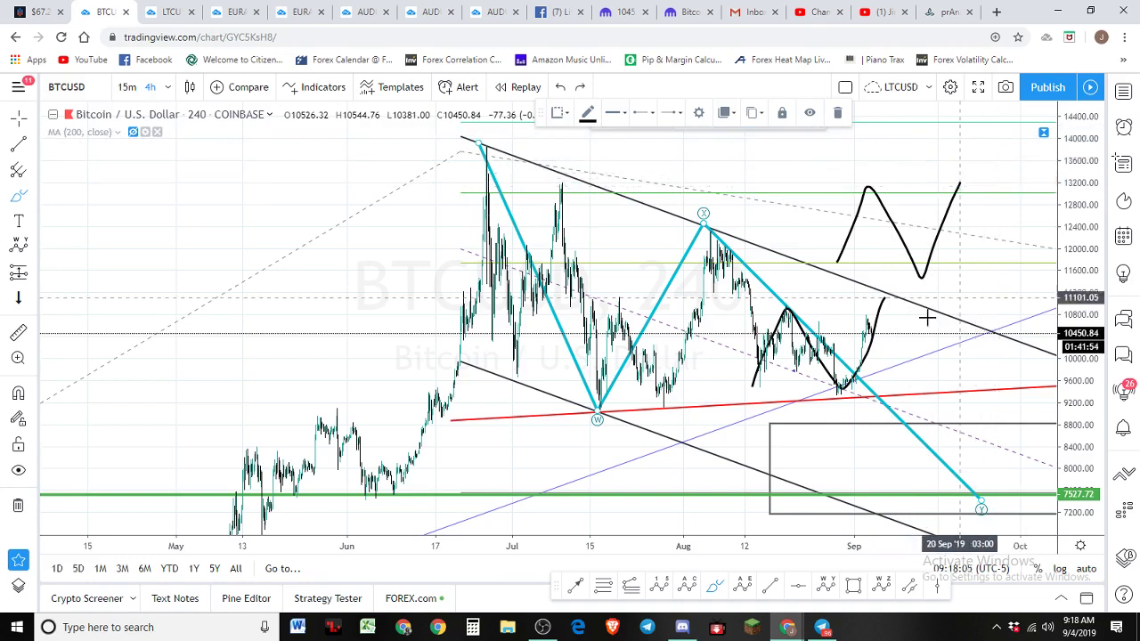
Frame the channel with the black zigzags, start the Brush tool and set its colour to red
scroll(880, 240, up, 1)
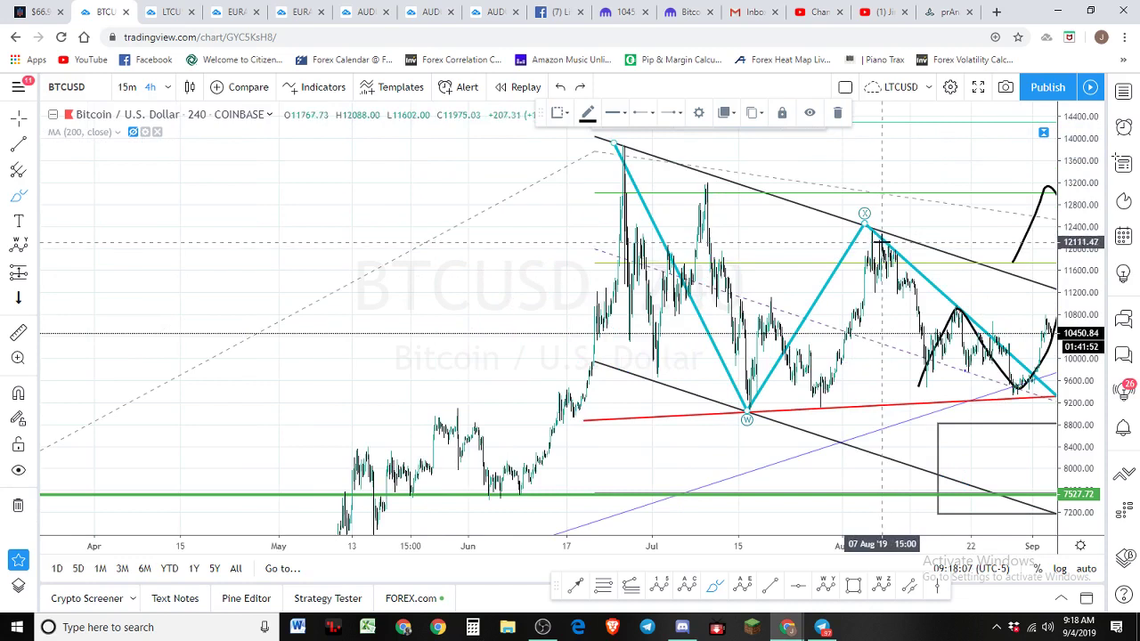
drag(884, 240, 663, 222)
scroll(663, 222, up, 1)
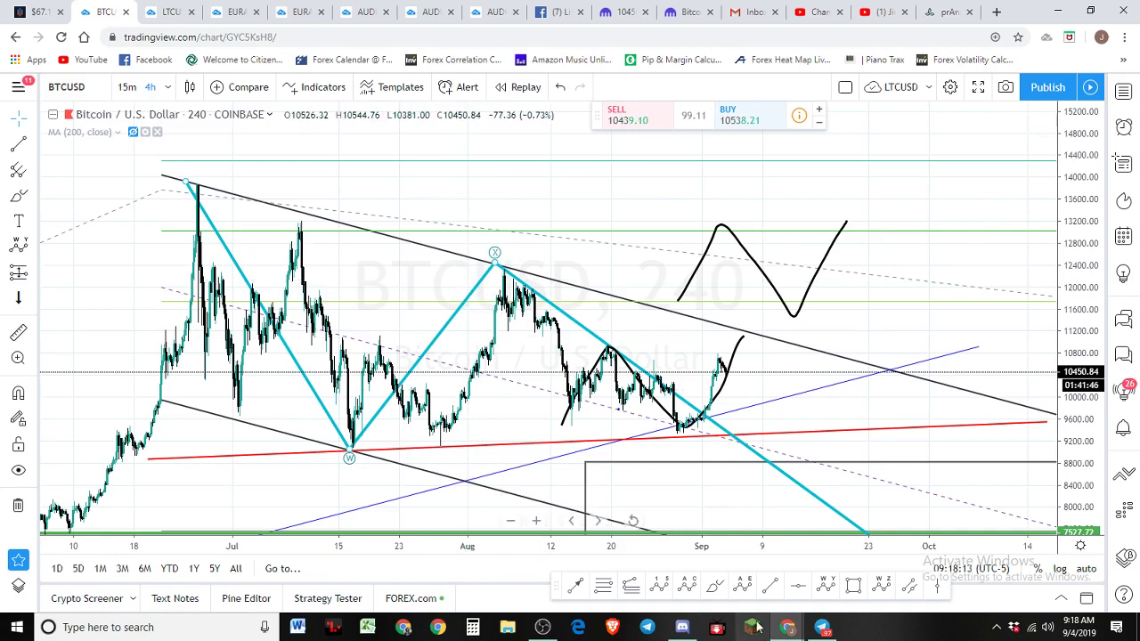
click(716, 588)
click(588, 116)
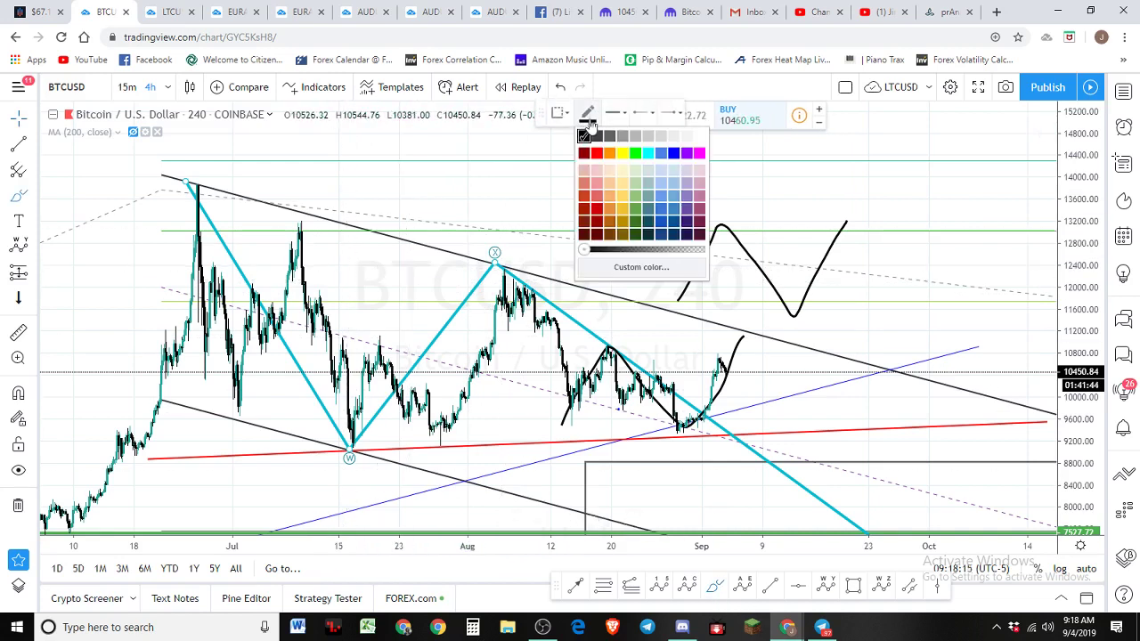
click(601, 158)
Try red Brush strokes from the August high down, back toward the upper channel line, and in zigzags falling into the target box, then undo them
mouse_move(513, 287)
mouse_down()
mouse_move(598, 431)
mouse_move(705, 383)
mouse_move(749, 339)
mouse_up()
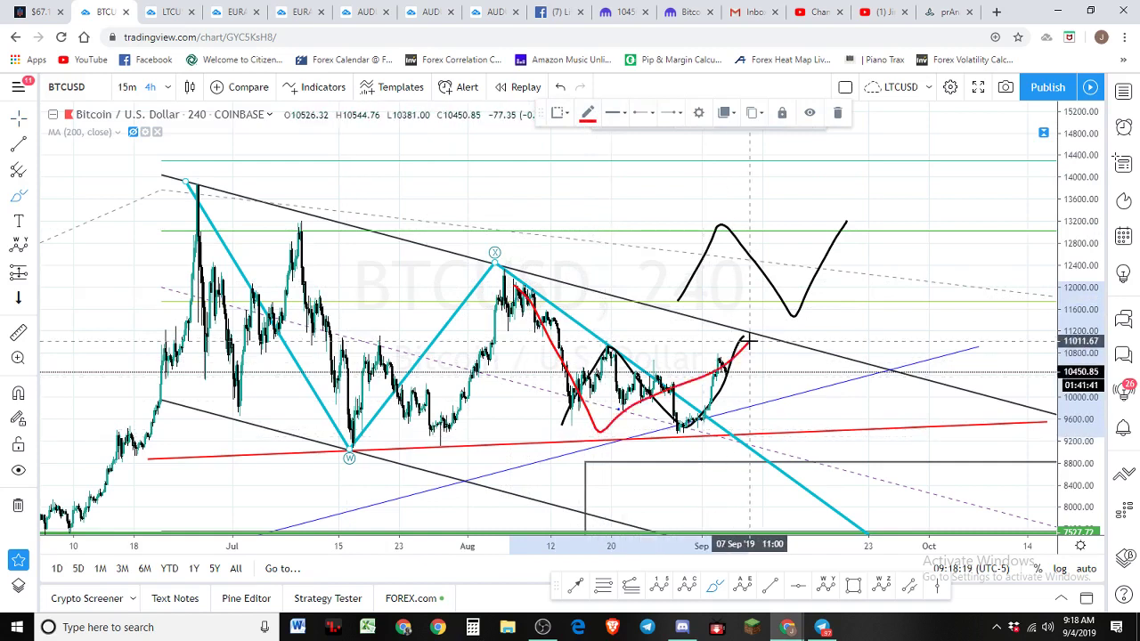
drag(780, 395, 897, 532)
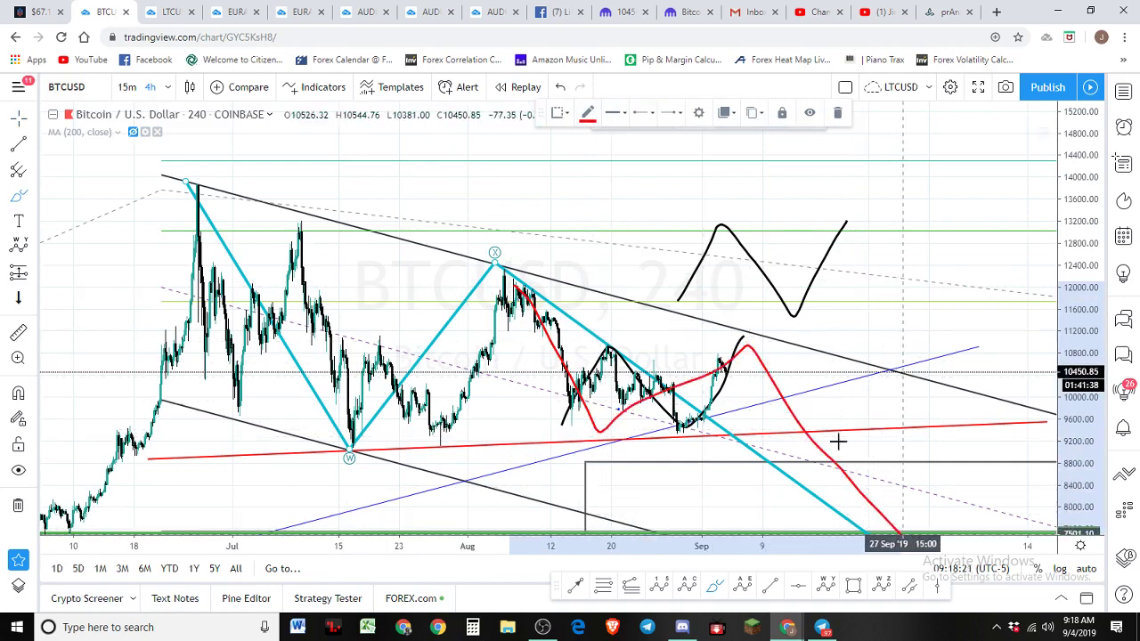
drag(756, 358, 769, 429)
mouse_move(789, 388)
mouse_down()
mouse_move(846, 481)
mouse_move(919, 529)
mouse_up()
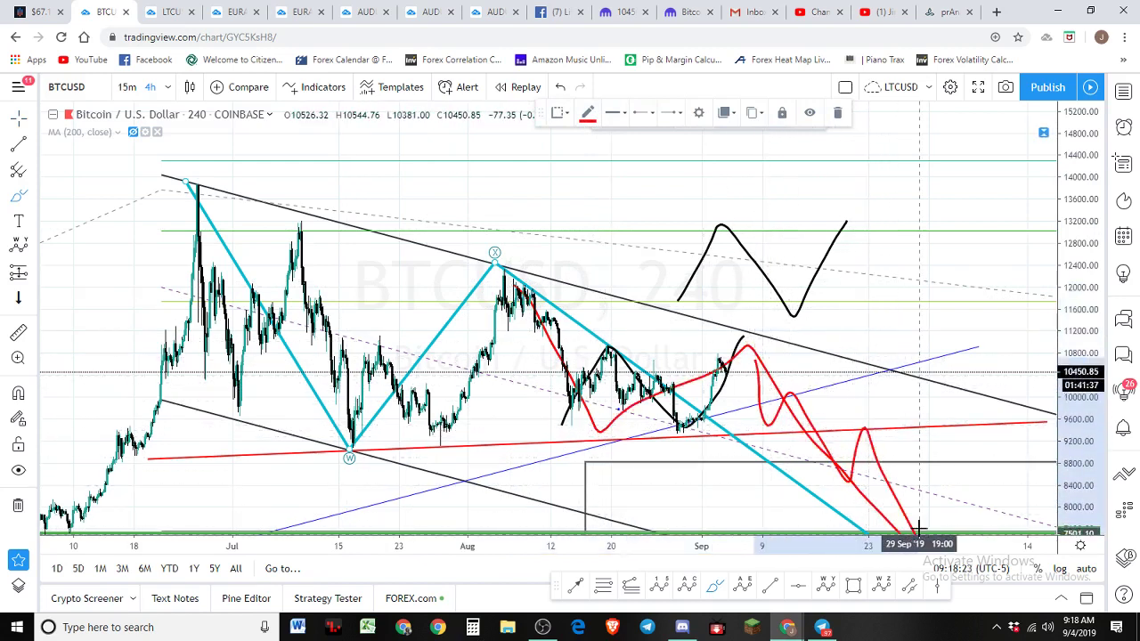
key(ctrl+z)
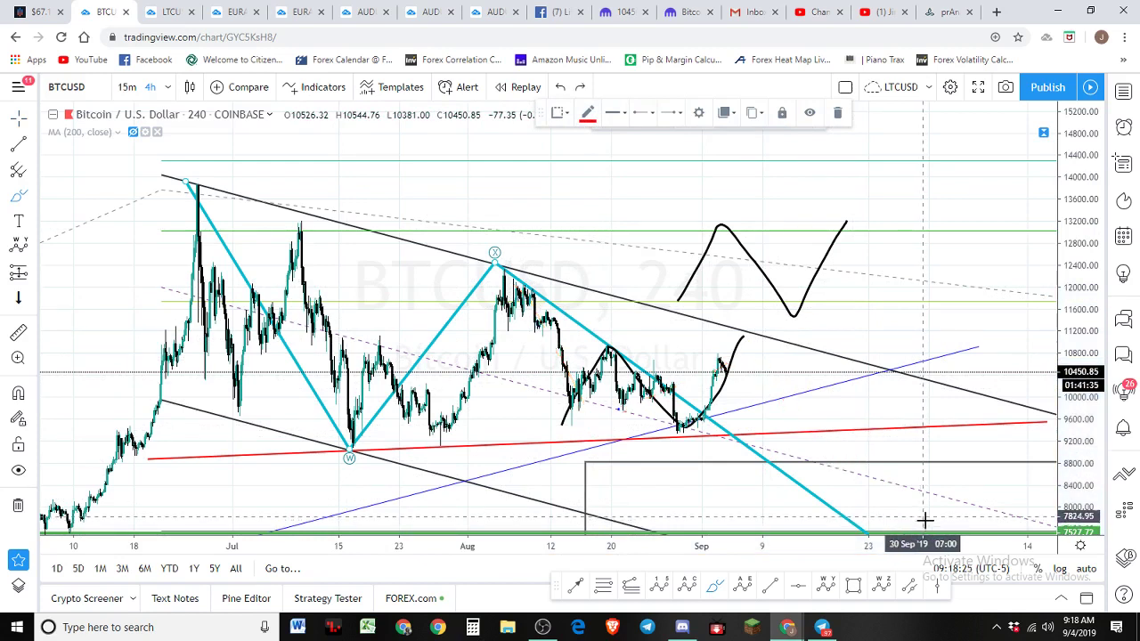
click(925, 521)
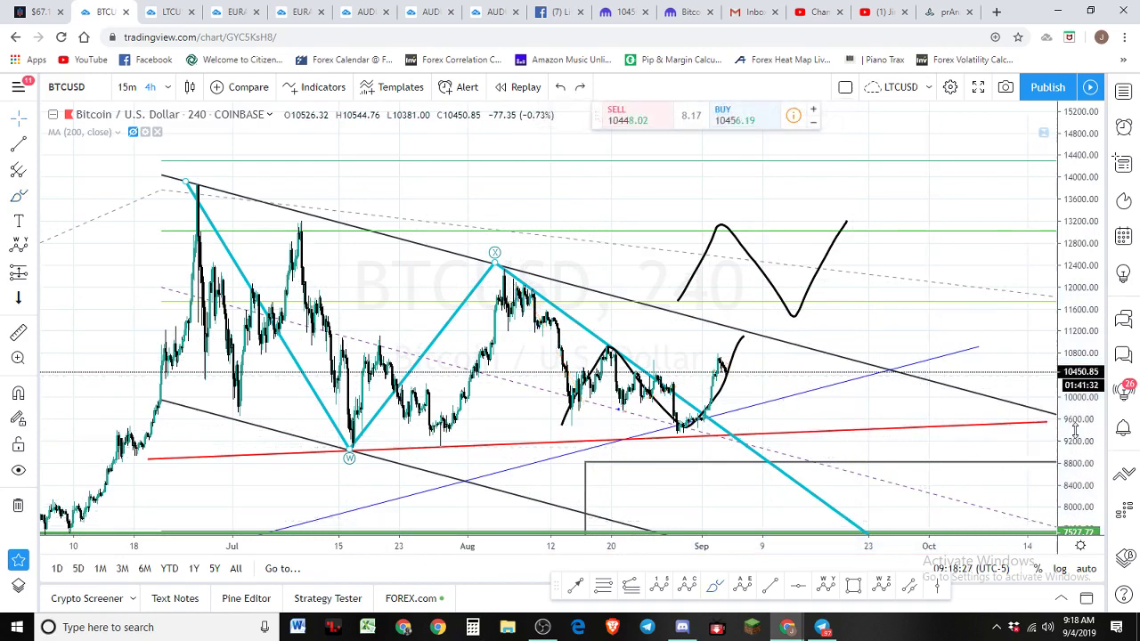
Try red Brush strokes tracing the stair-step rally from the late-August low to early September, then undo them
drag(1068, 382, 1055, 341)
scroll(1055, 341, up, 3)
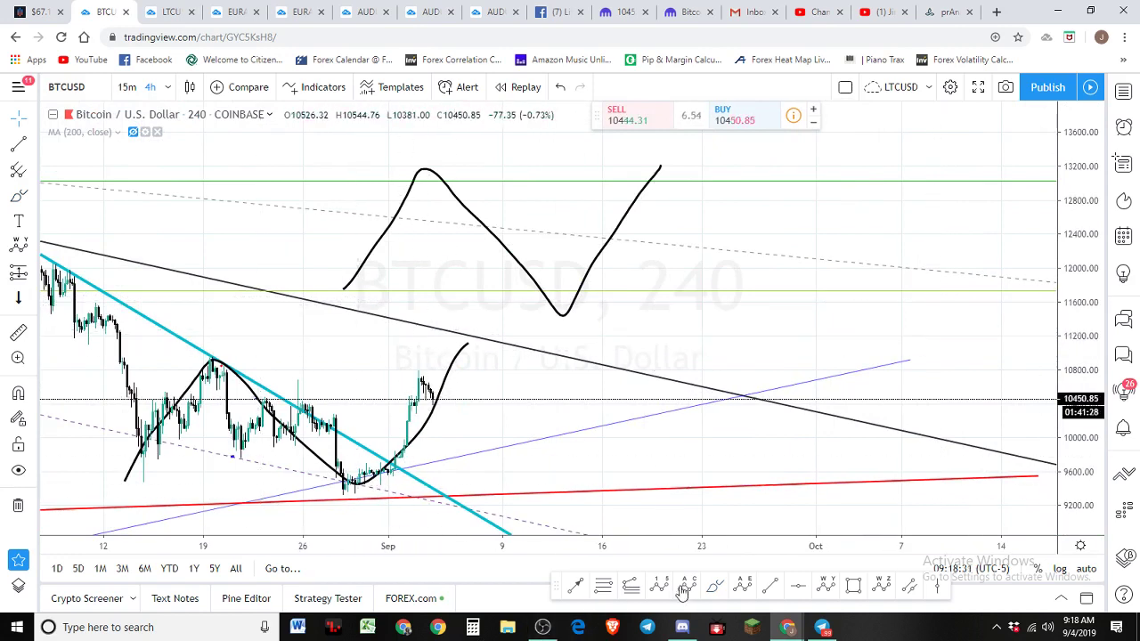
click(713, 587)
mouse_move(377, 491)
mouse_down()
mouse_move(363, 470)
mouse_move(408, 392)
mouse_up()
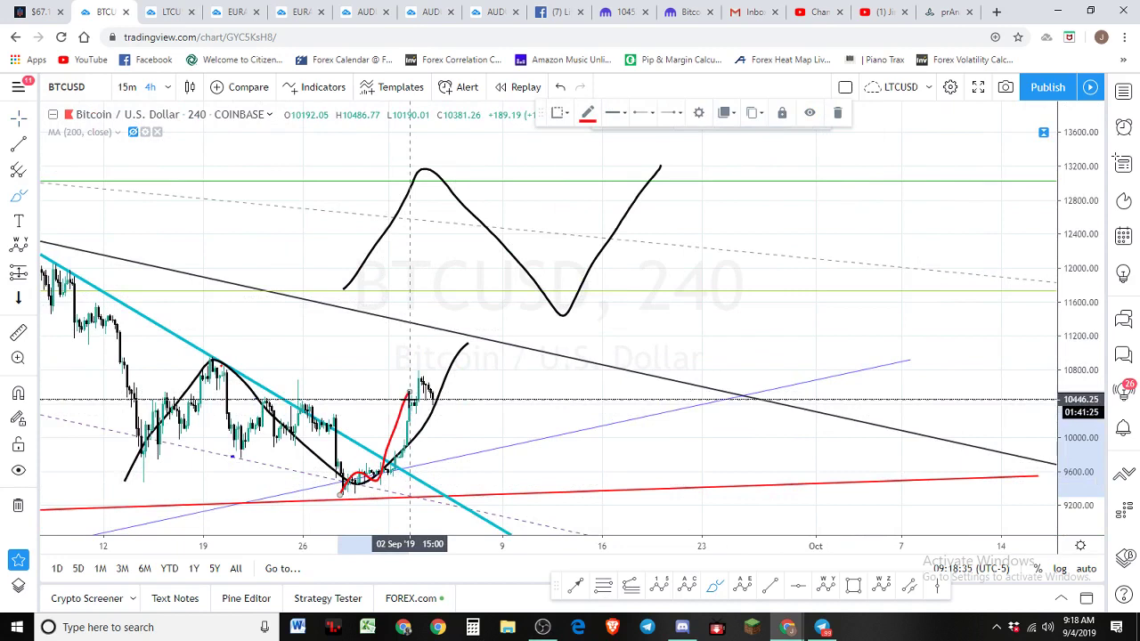
key(ctrl+z)
drag(385, 476, 418, 409)
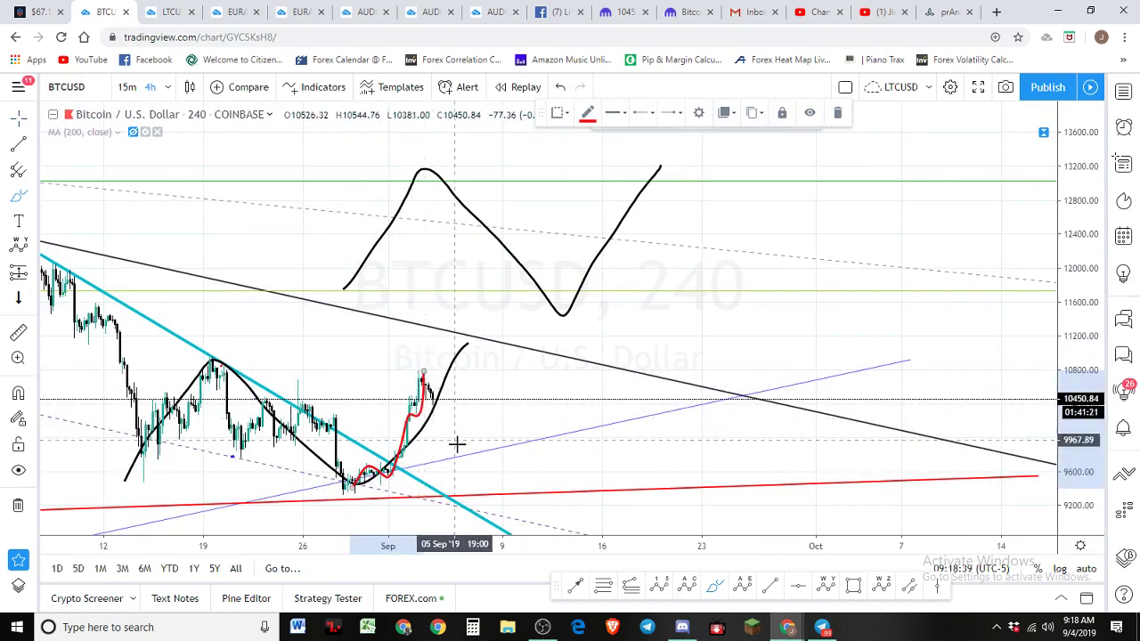
key(ctrl+z)
key(ctrl+z)
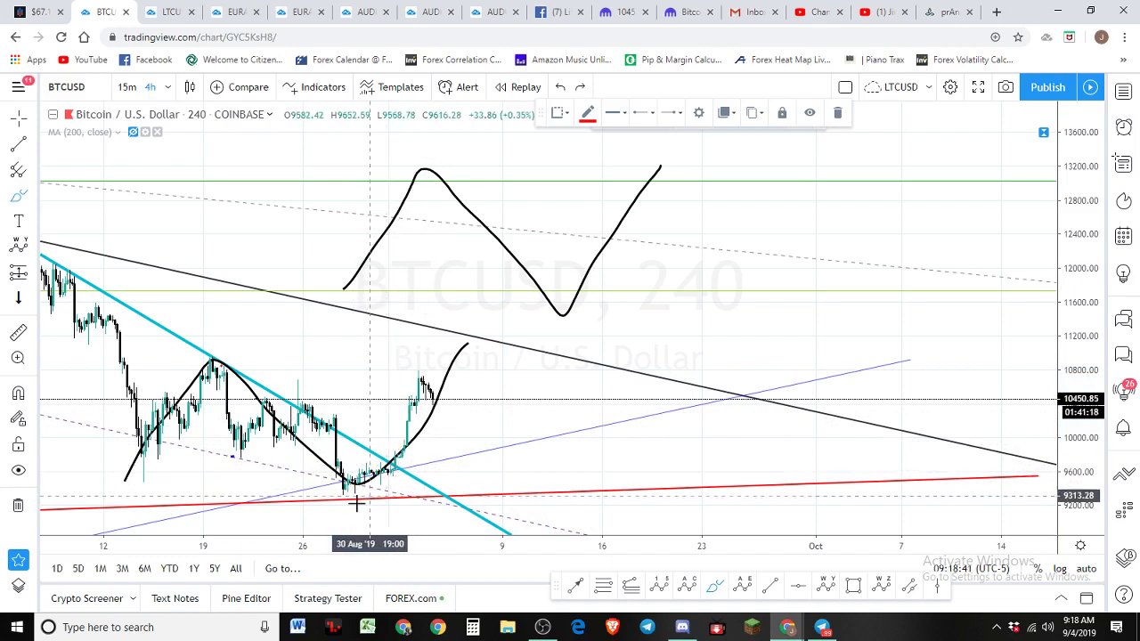
Try red Brush strokes projecting the rally to the upper channel line near 11200 and a zigzag drop below the red support, then undo them
mouse_move(354, 481)
mouse_down()
mouse_move(374, 453)
mouse_move(389, 478)
mouse_move(413, 374)
mouse_move(440, 413)
mouse_move(466, 335)
mouse_move(529, 470)
mouse_move(574, 458)
mouse_move(636, 572)
mouse_up()
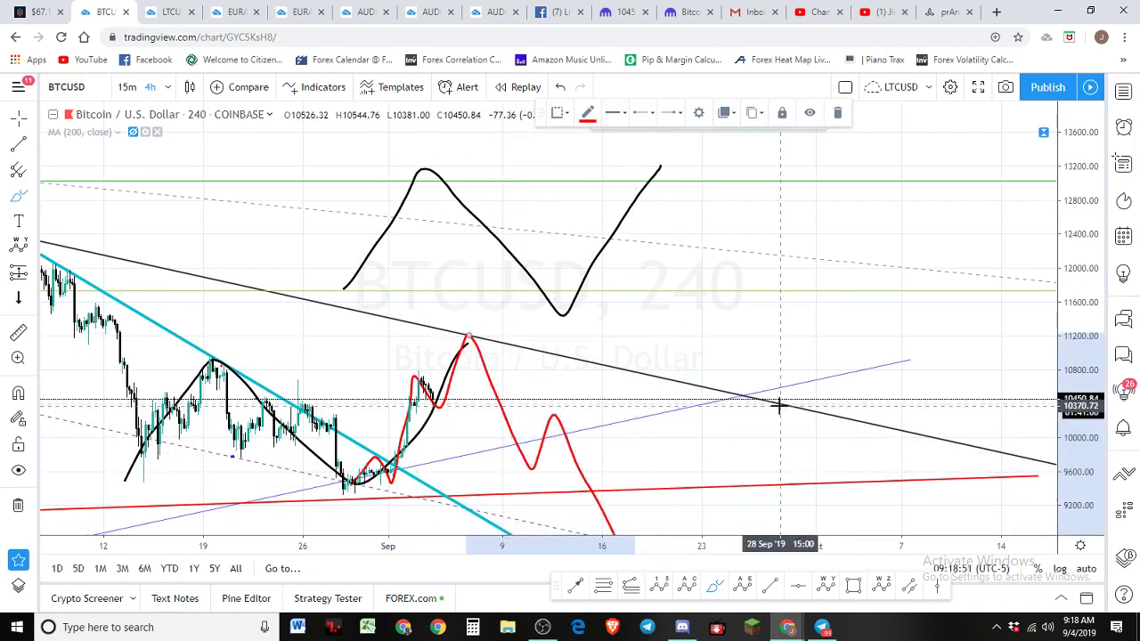
key(ctrl+z)
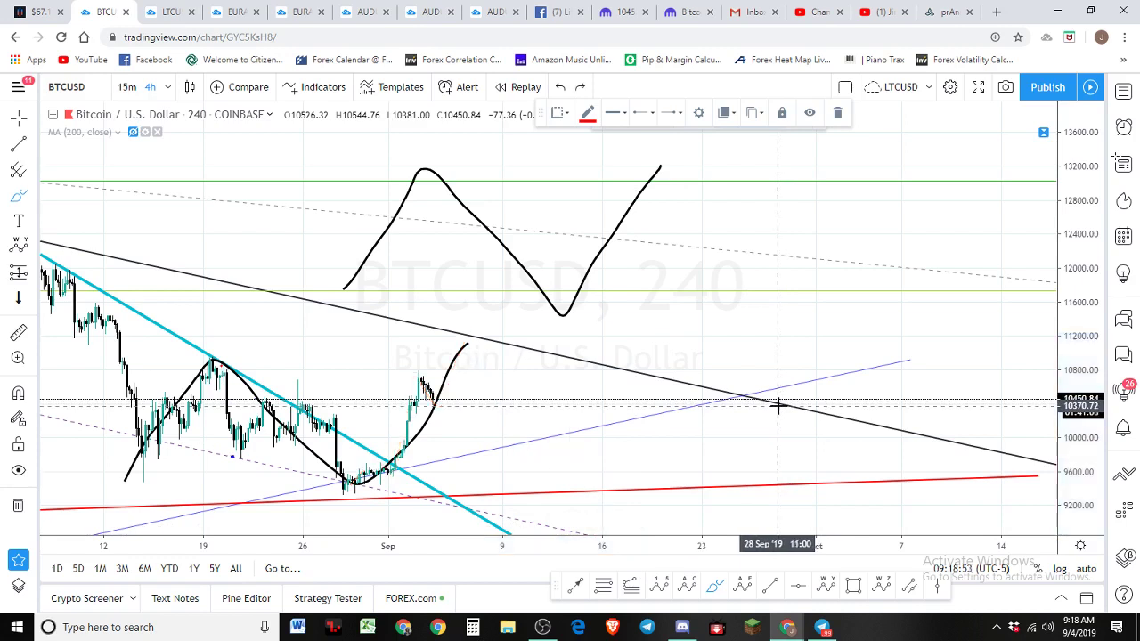
scroll(778, 406, left, 5)
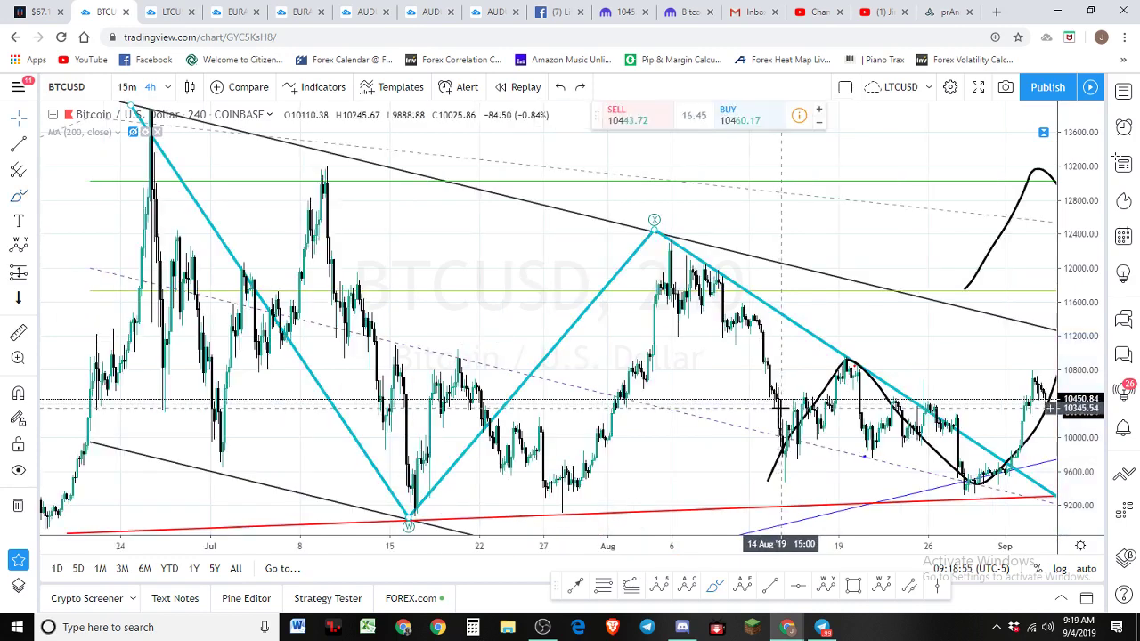
Delete the black zigzag path tracing the price from mid-August to early September
scroll(947, 326, right, 5)
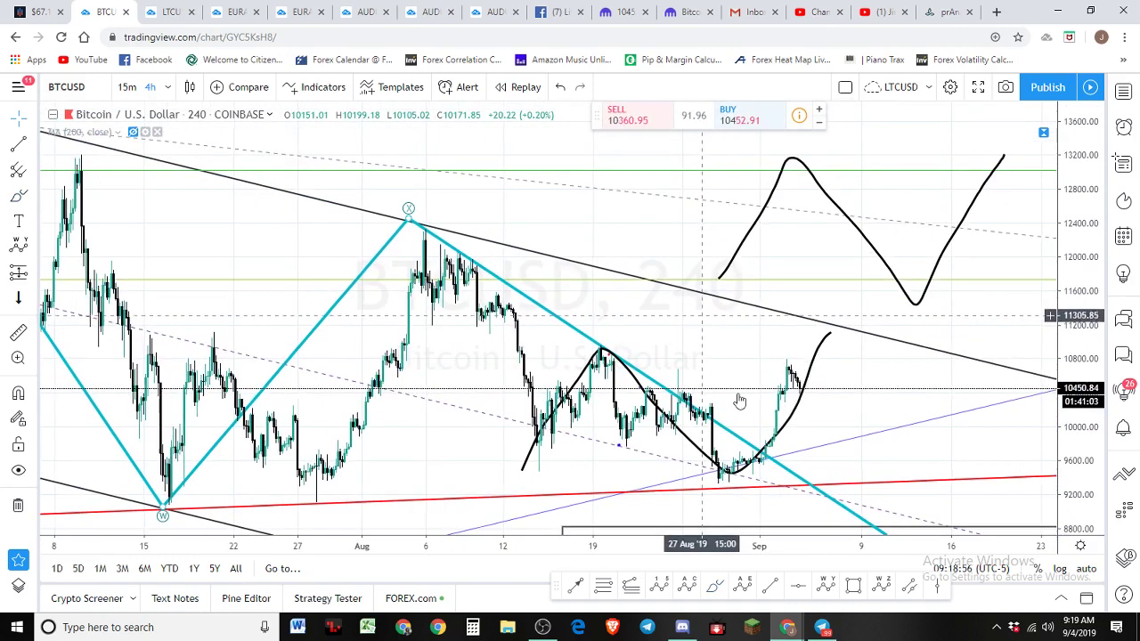
click(806, 376)
key(Delete)
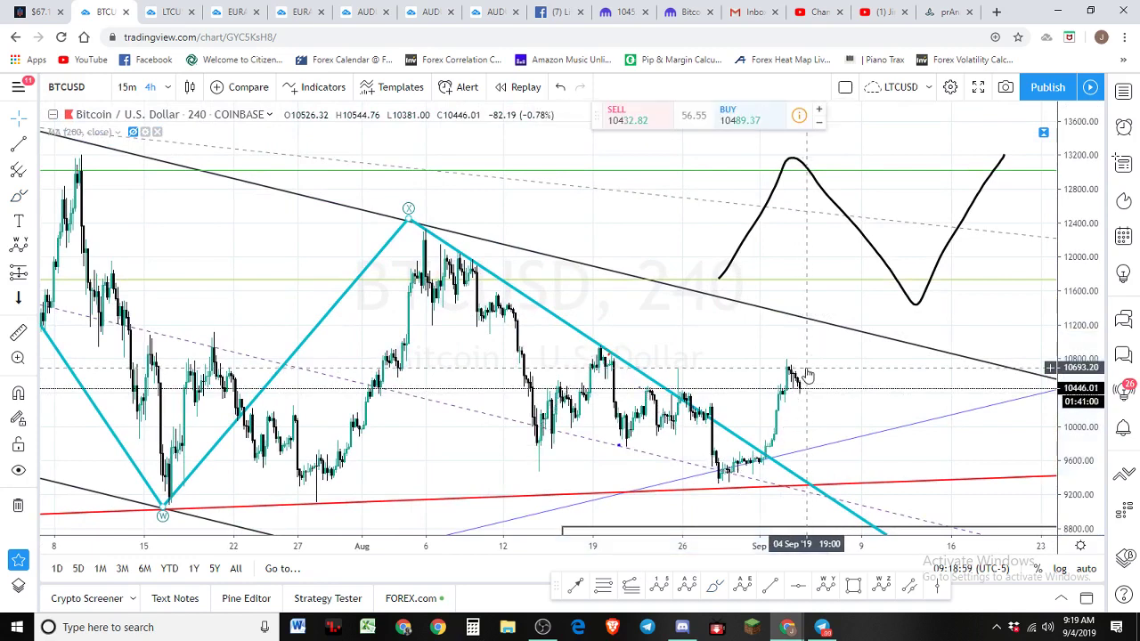
Switch the chart to the 15-minute timeframe and frame the rally from the 29 August low
click(127, 86)
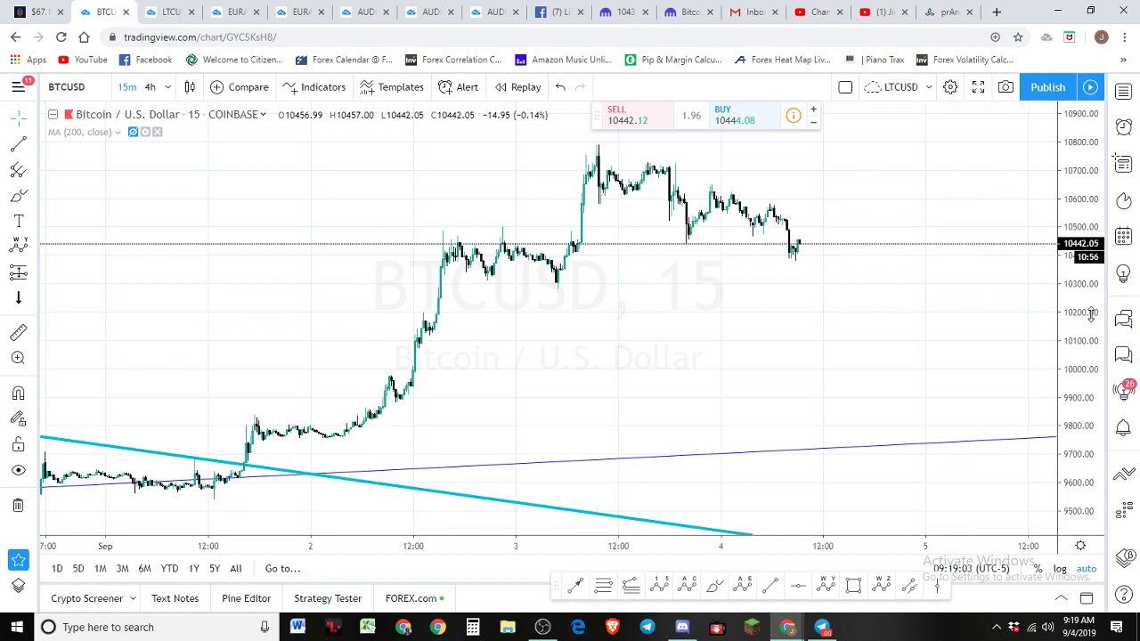
scroll(1086, 316, down, 3)
scroll(947, 365, down, 3)
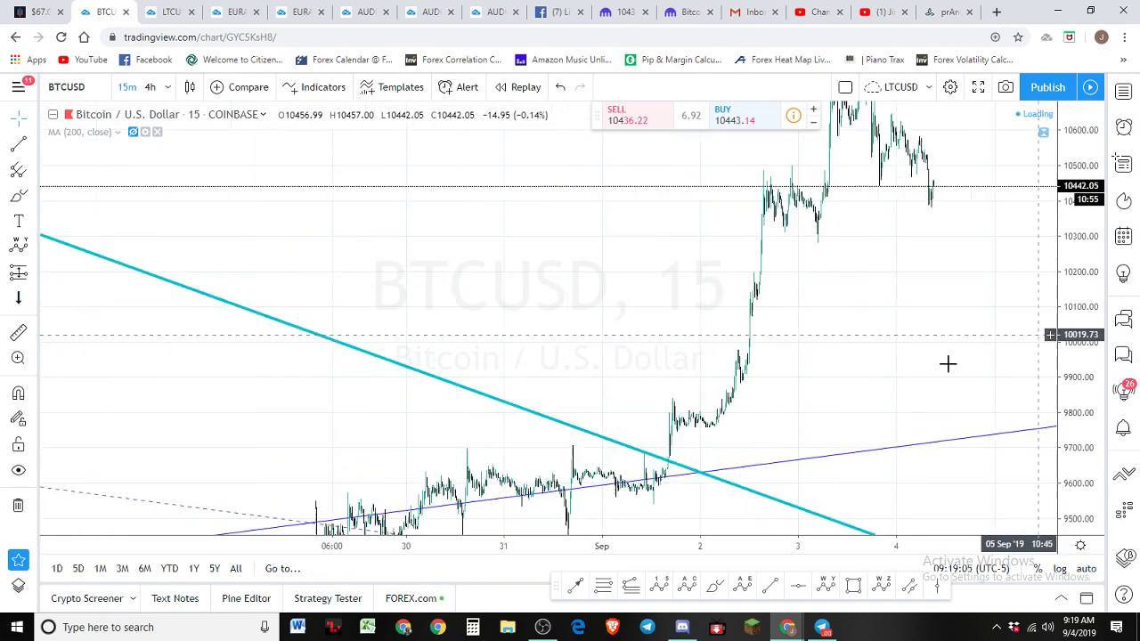
scroll(956, 363, up, 2)
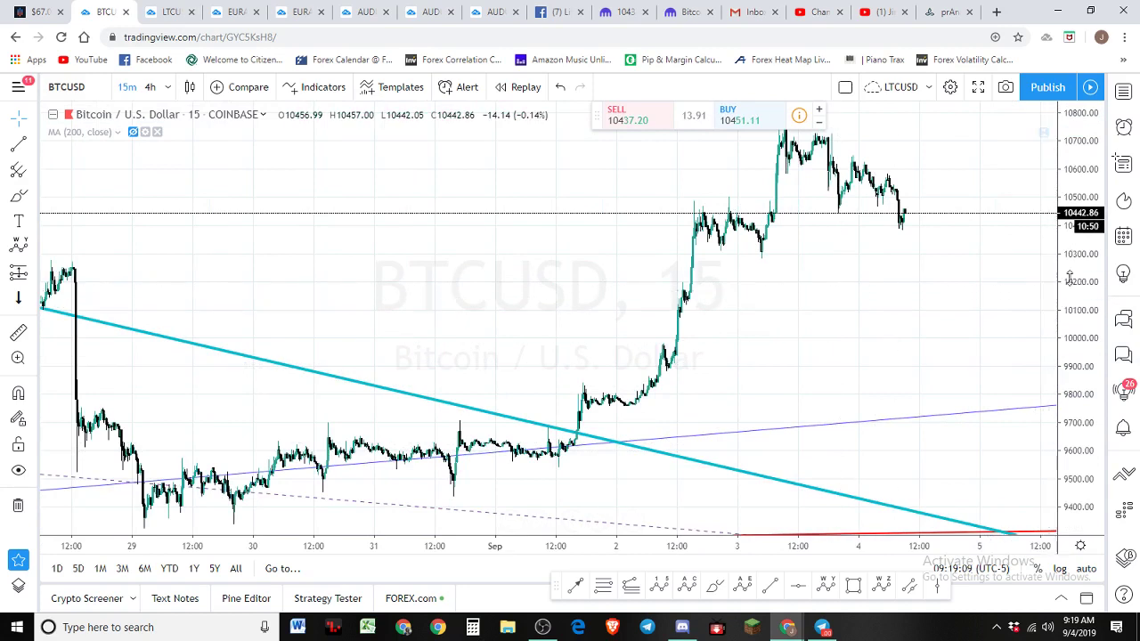
scroll(1024, 321, down, 3)
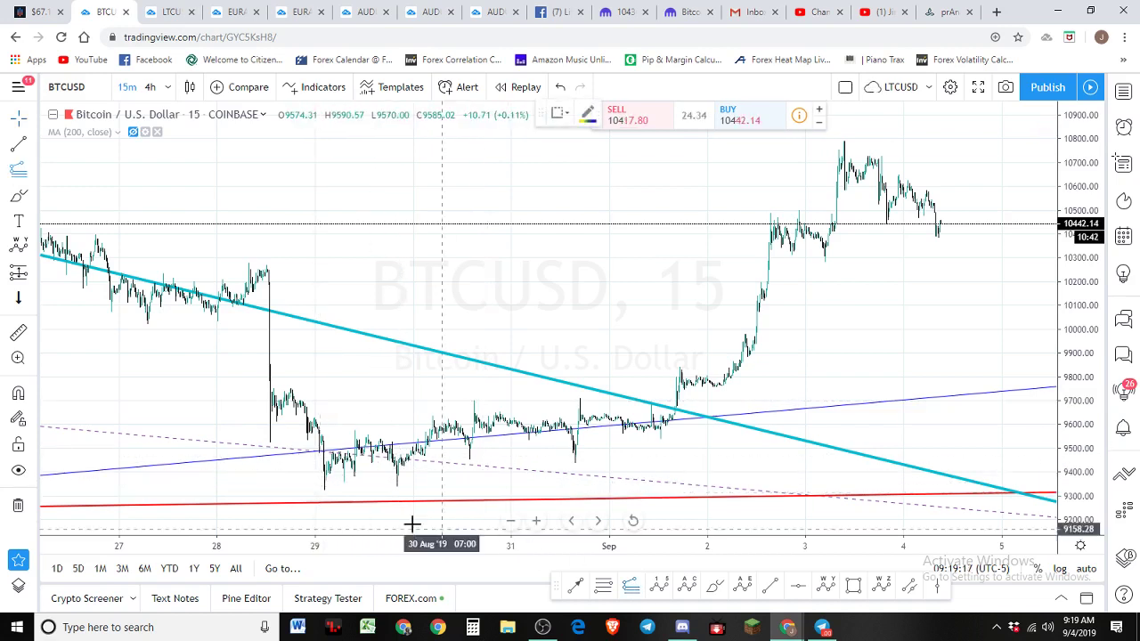
Place a trend-based Fibonacci extension from the 29 August low near 9314 to the 30 August high near 9709, projected from about 9443
click(321, 492)
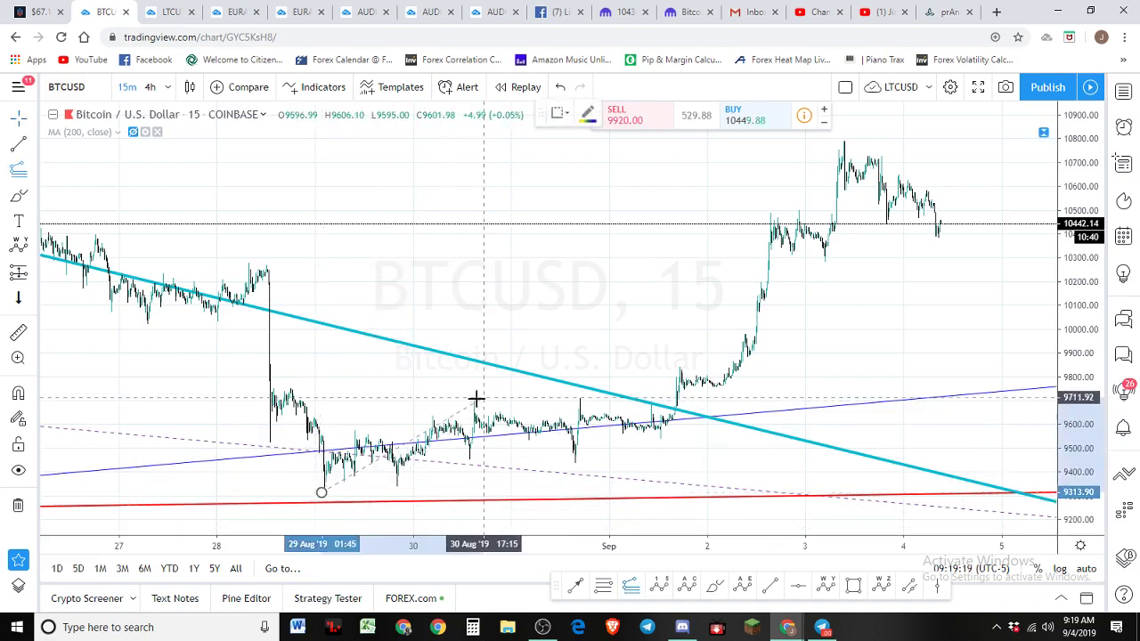
click(470, 398)
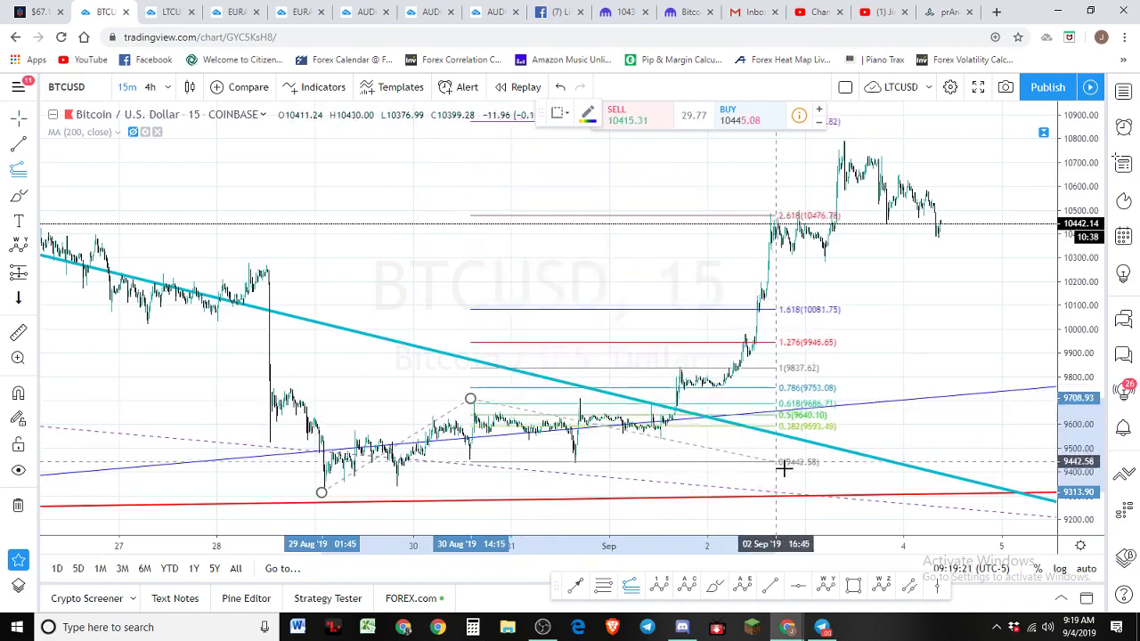
click(848, 461)
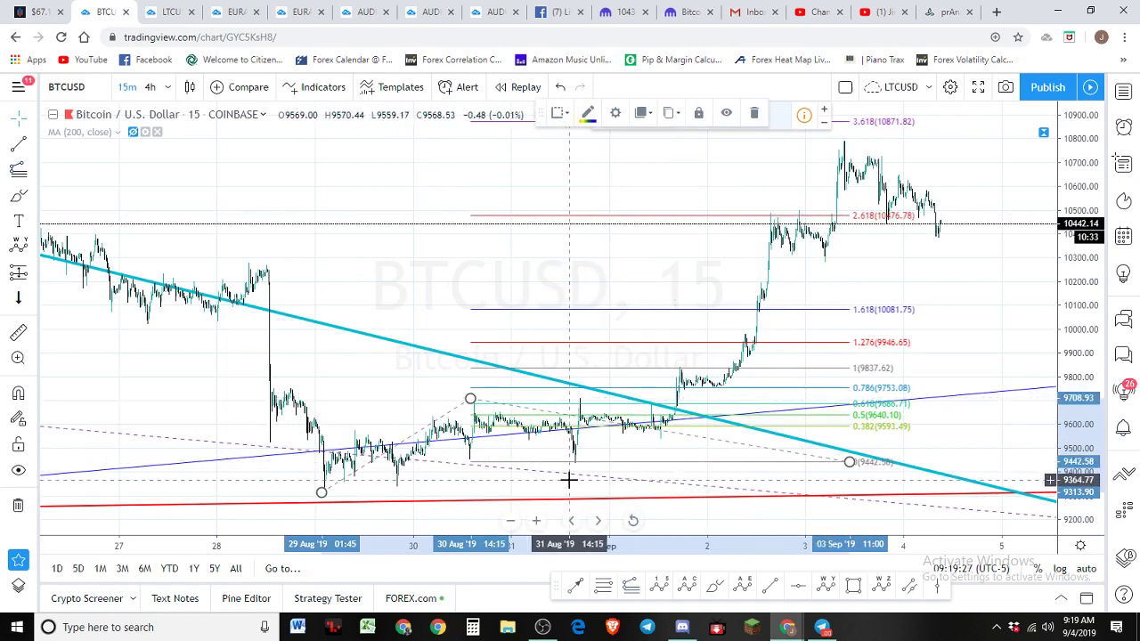
drag(1093, 147, 1087, 205)
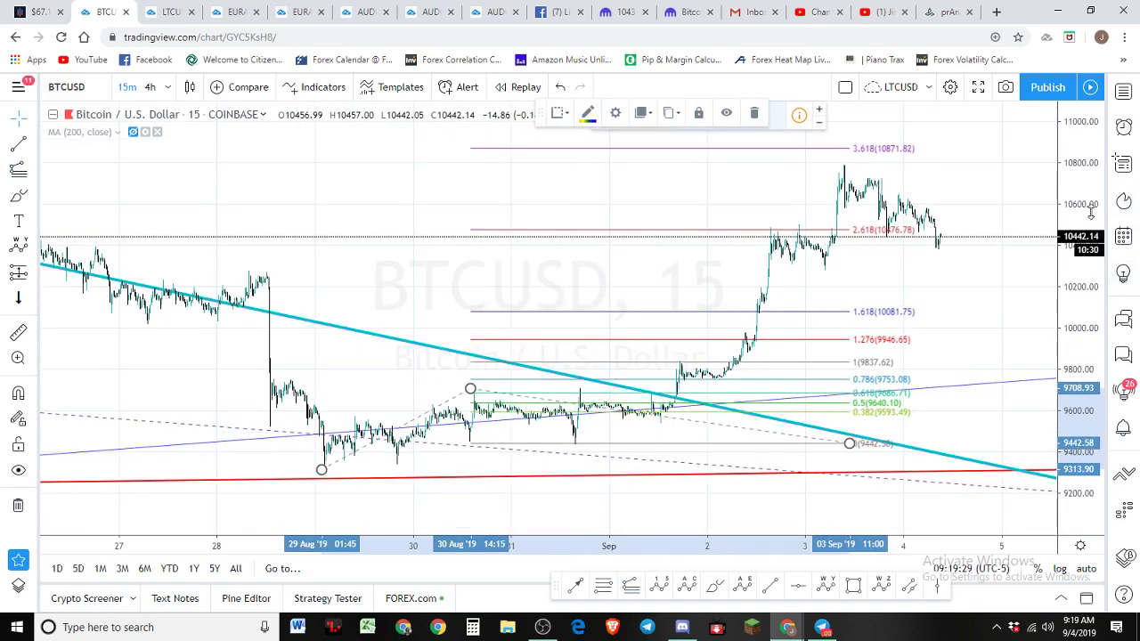
scroll(1030, 254, down, 2)
click(896, 331)
mouse_move(896, 330)
mouse_down()
mouse_move(796, 328)
mouse_move(792, 311)
mouse_up()
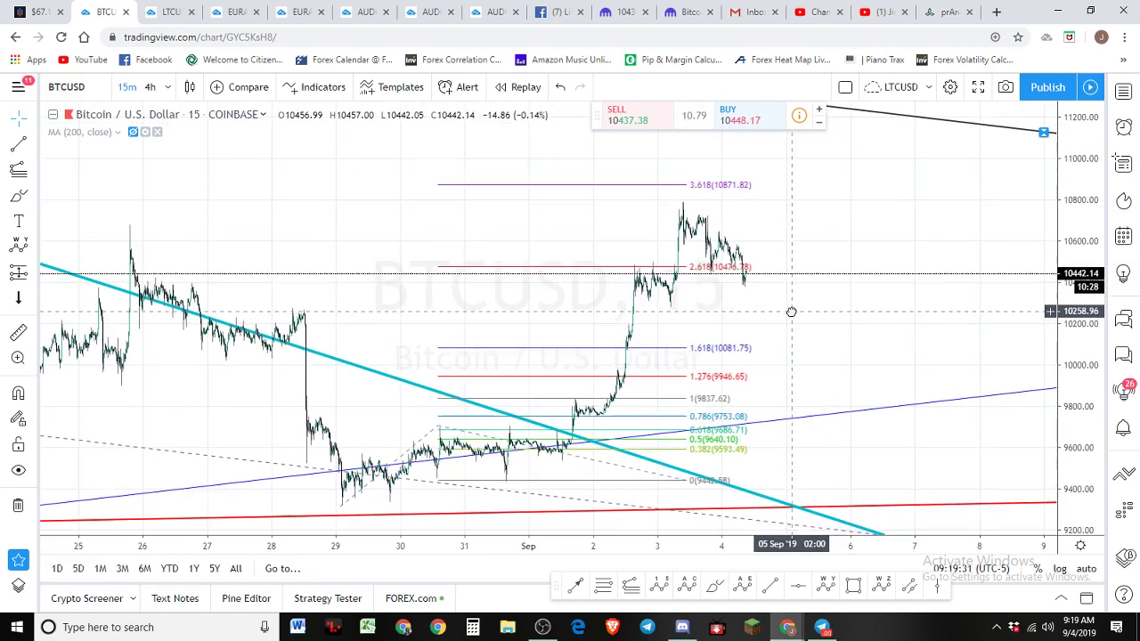
Try red Brush strokes tracing the zigzag rally from the 29 August low through the 2.618 level up to the 3.618 level
click(713, 584)
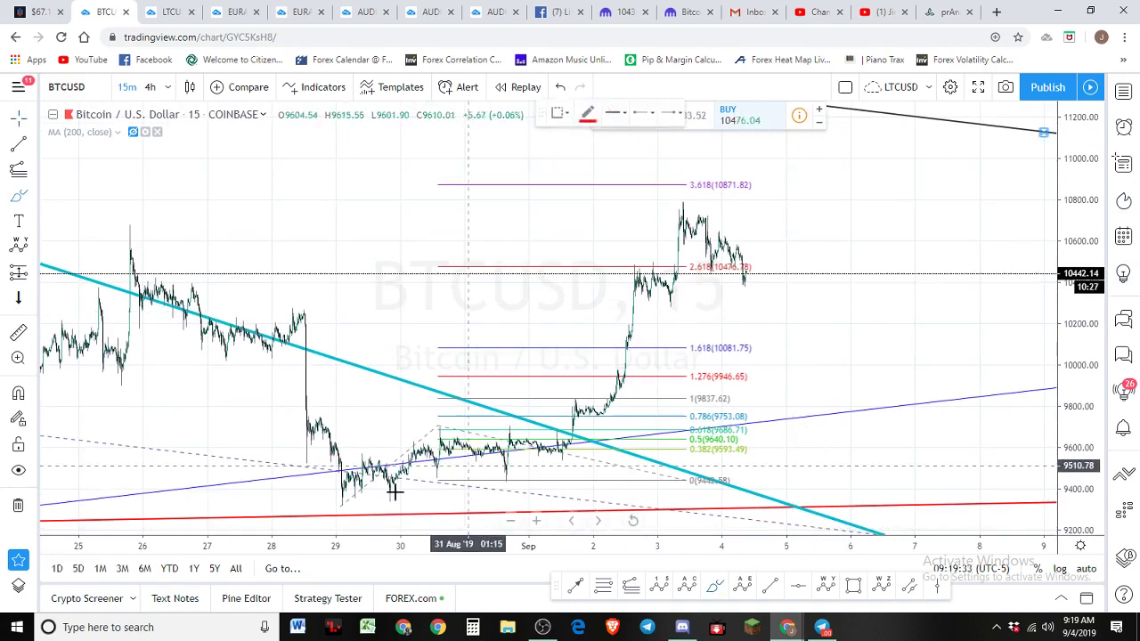
mouse_move(332, 503)
mouse_down()
mouse_move(430, 419)
mouse_move(502, 482)
mouse_move(648, 256)
mouse_up()
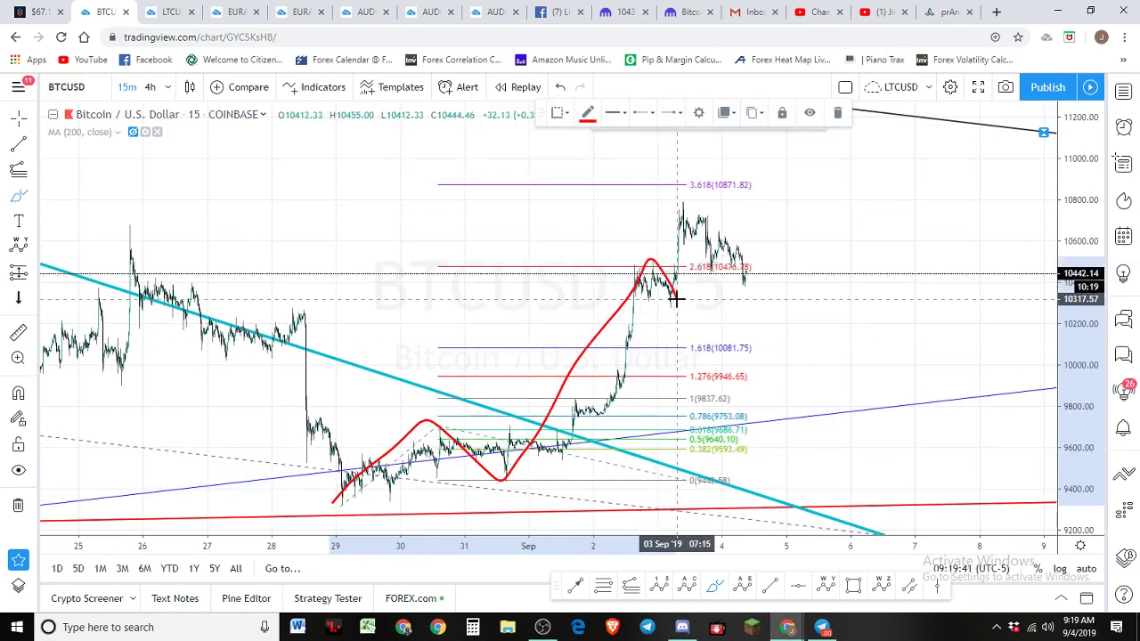
drag(673, 267, 697, 197)
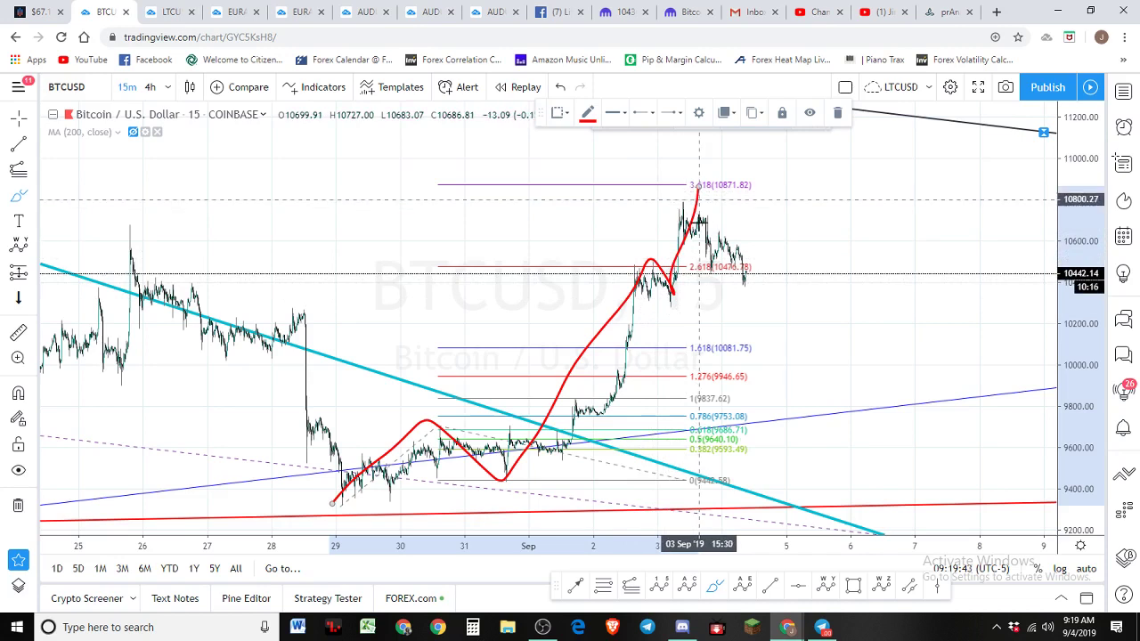
scroll(618, 267, down, 3)
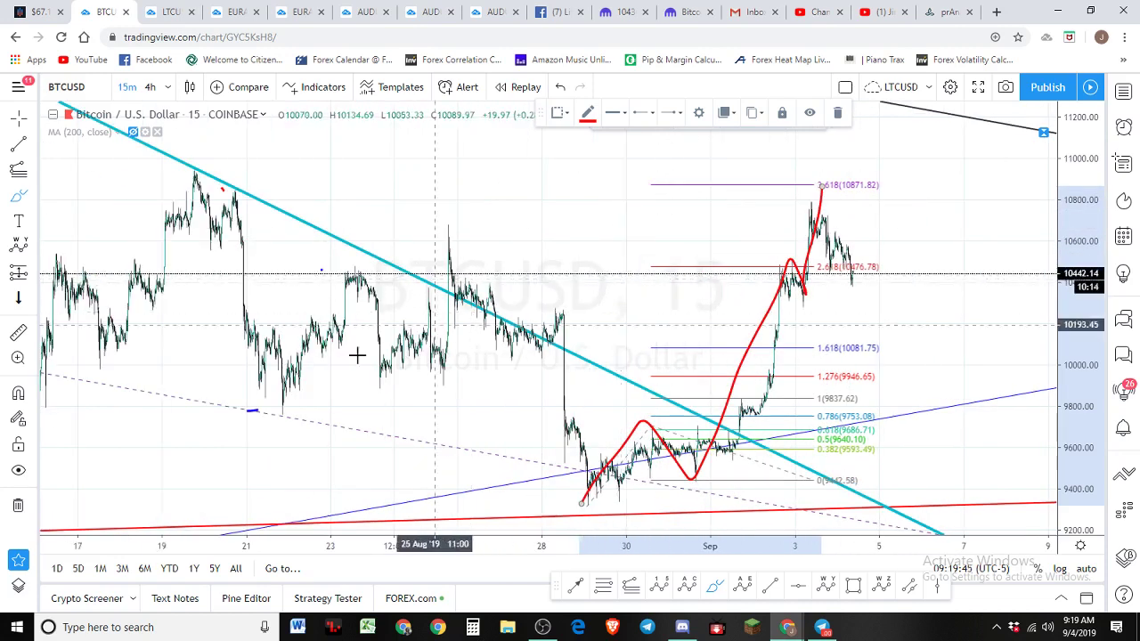
scroll(252, 441, down, 1)
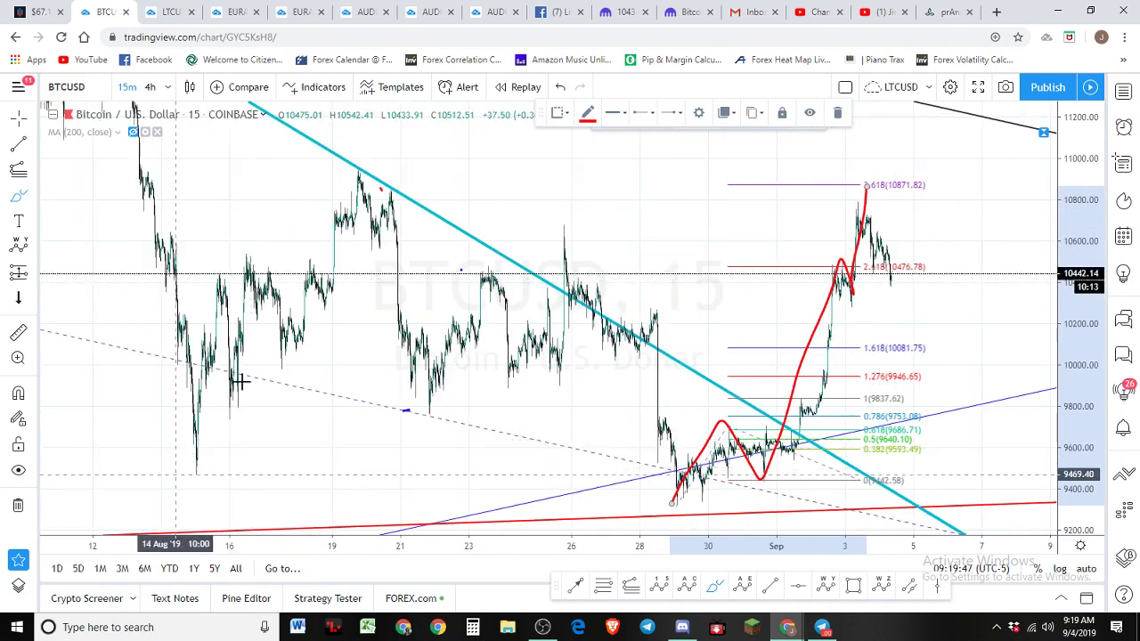
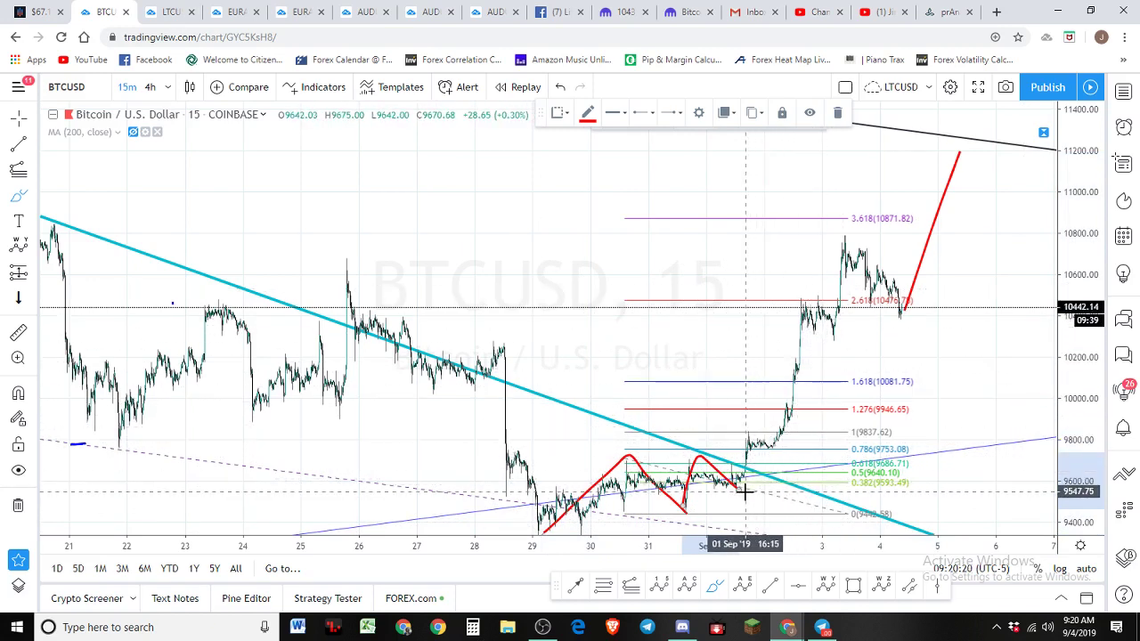
Try red Brush strokes tracing the early-September rally to the 2.618 level and on to the 3 September high, then undo the traced wave strokes
drag(736, 488, 812, 318)
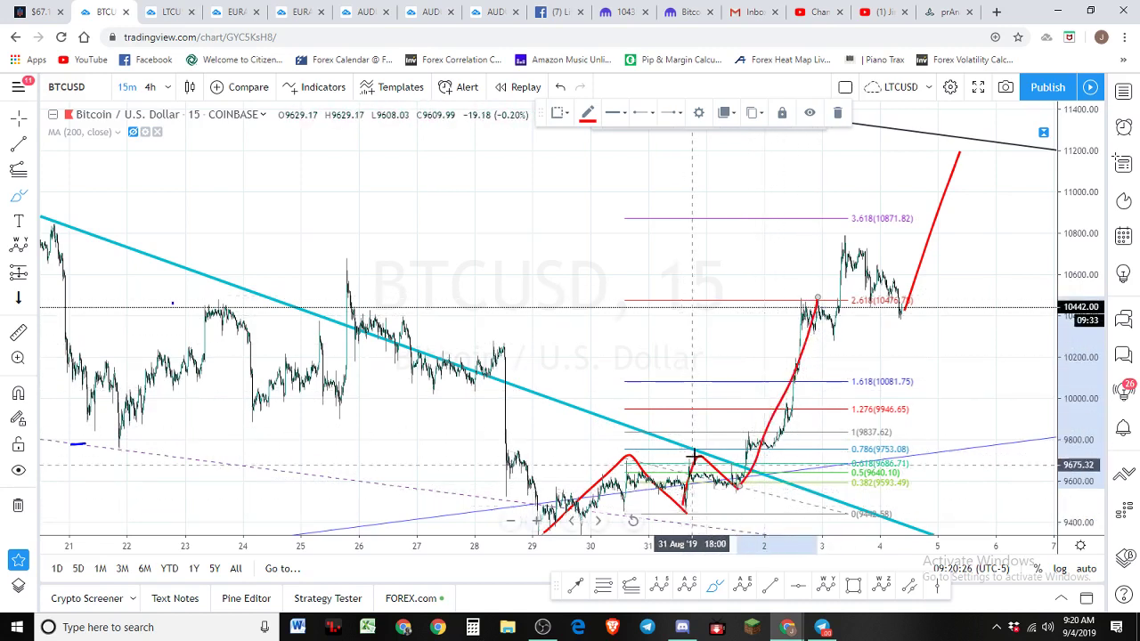
mouse_move(818, 301)
mouse_down()
mouse_move(833, 327)
mouse_move(854, 245)
mouse_up()
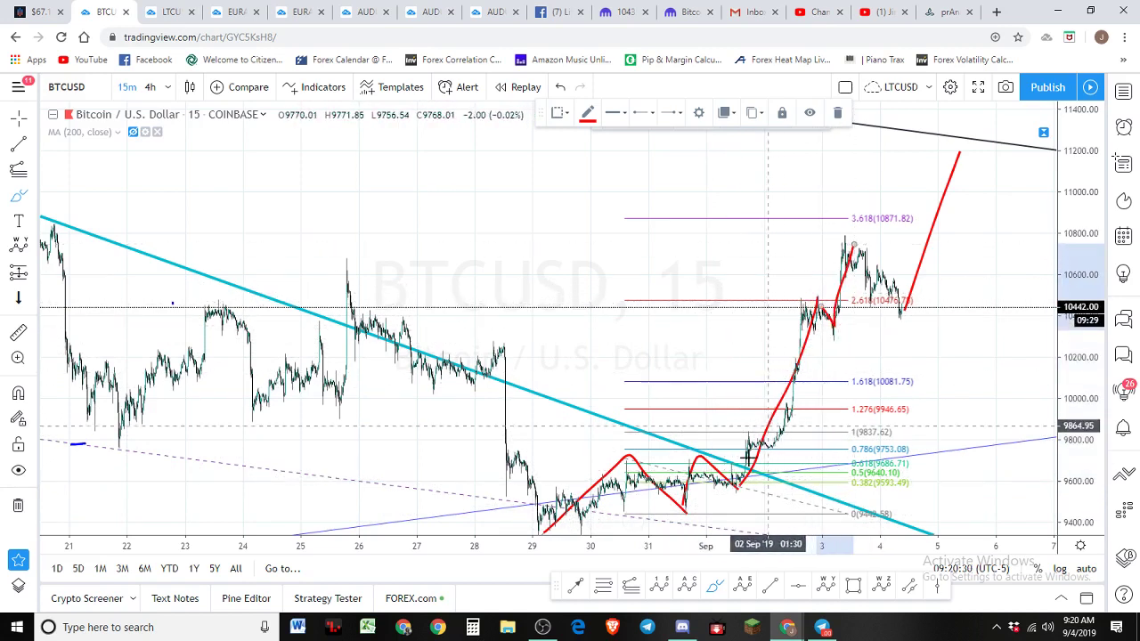
mouse_move(688, 506)
mouse_down()
mouse_move(781, 311)
mouse_move(845, 239)
mouse_move(866, 242)
mouse_move(910, 313)
mouse_move(961, 155)
mouse_up()
key(ctrl+z)
key(ctrl+z)
key(ctrl+z)
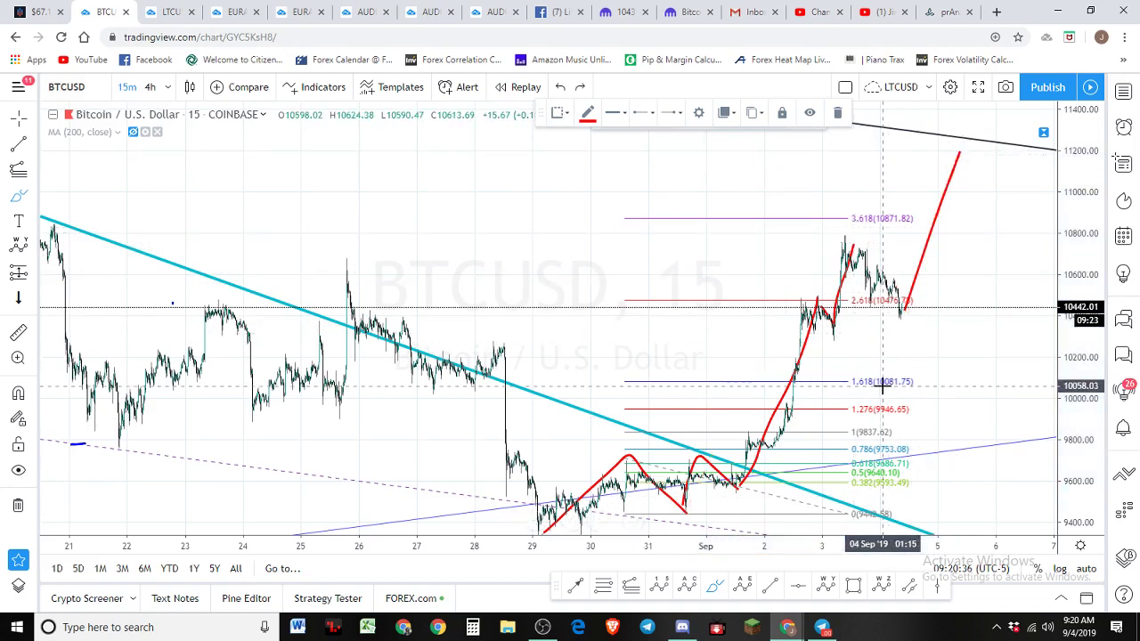
key(ctrl+z)
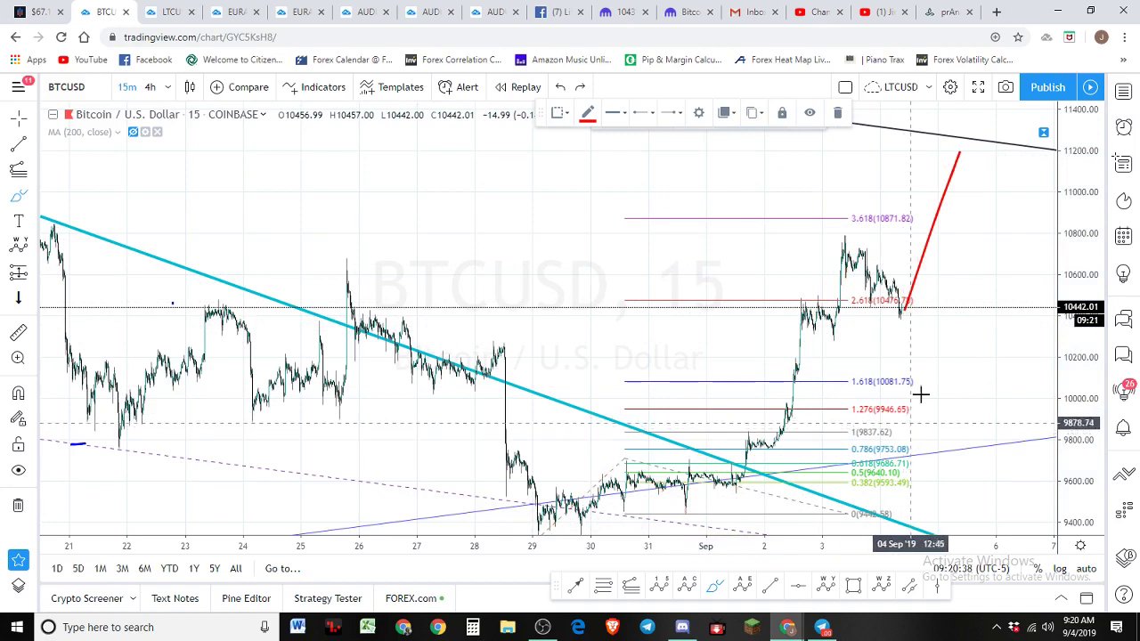
Delete the red projection stroke rising toward the upper channel line and the Fibonacci extension
scroll(921, 390, up, 2)
scroll(916, 398, down, 1)
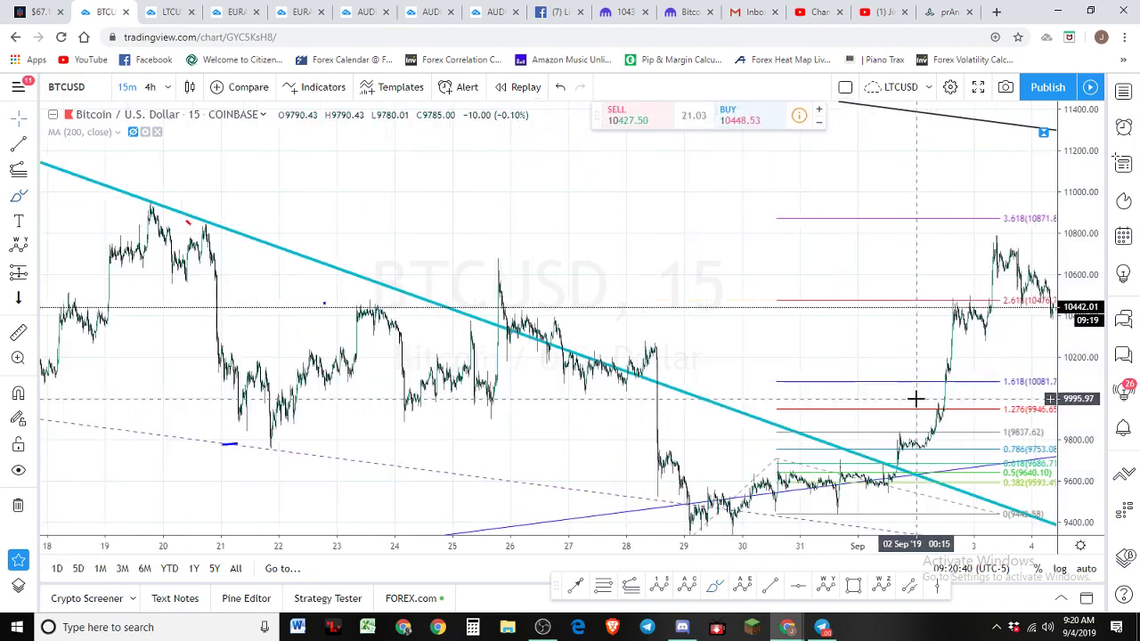
key(ctrl+y)
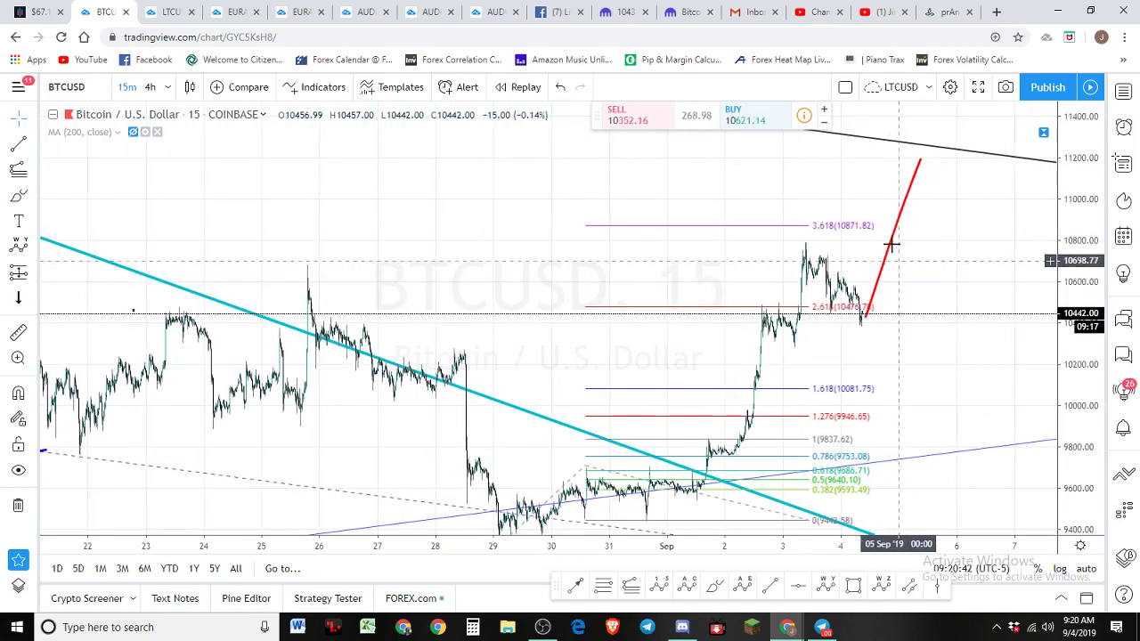
click(893, 241)
key(Delete)
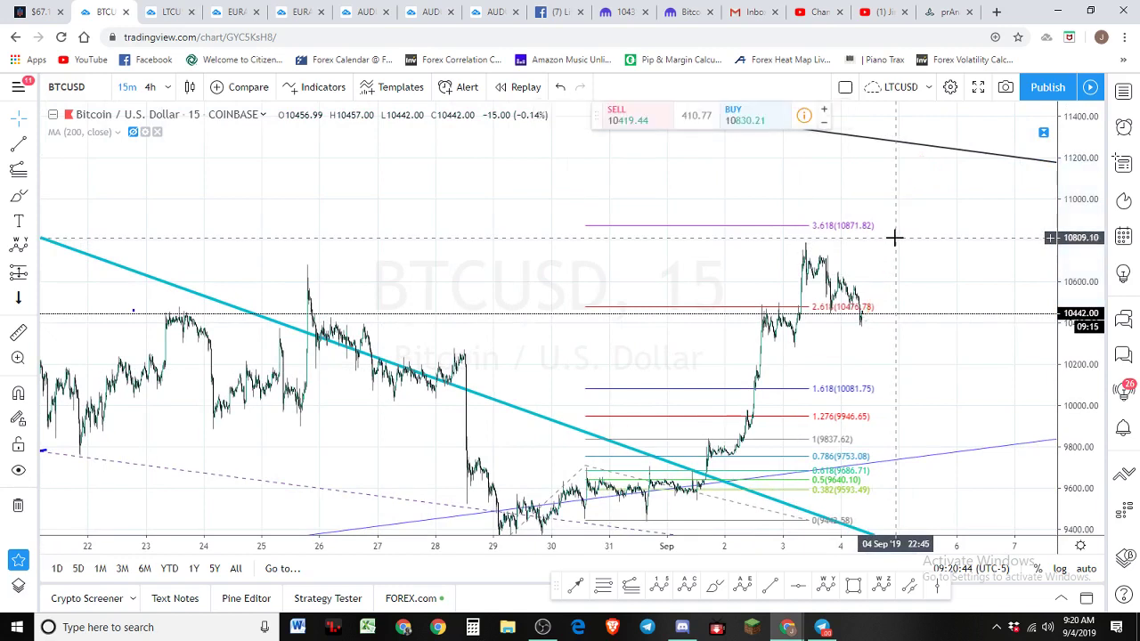
click(867, 229)
key(Delete)
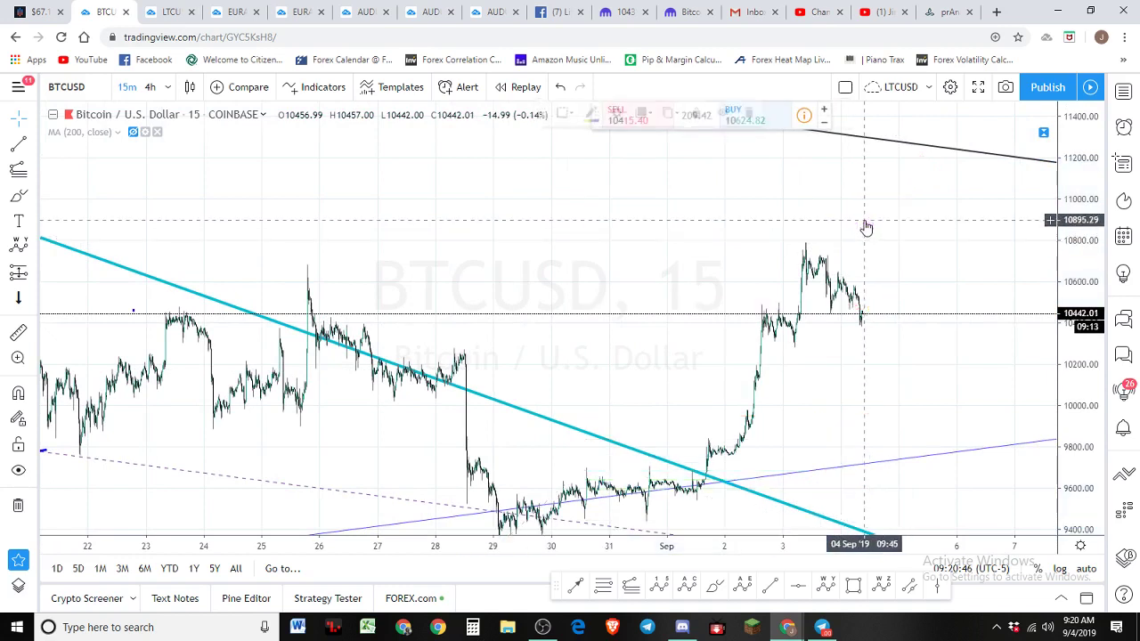
Draw a Fibonacci retracement over the early-September rally, from about 9447 up to the 3 September high near 10794
scroll(865, 228, up, 2)
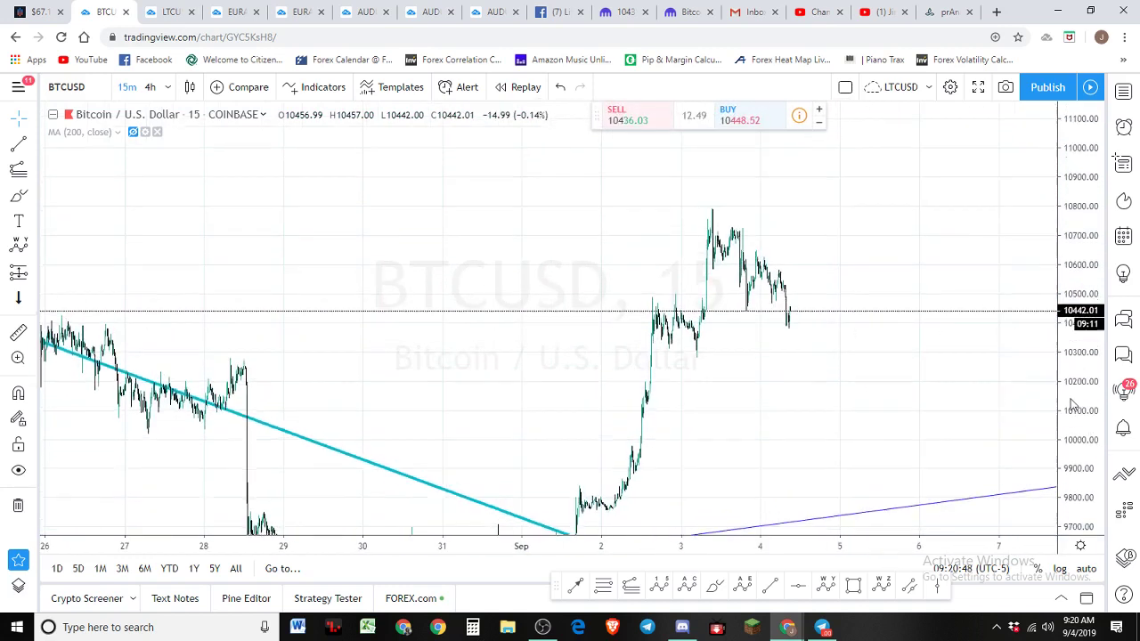
scroll(783, 382, up, 2)
scroll(704, 382, up, 1)
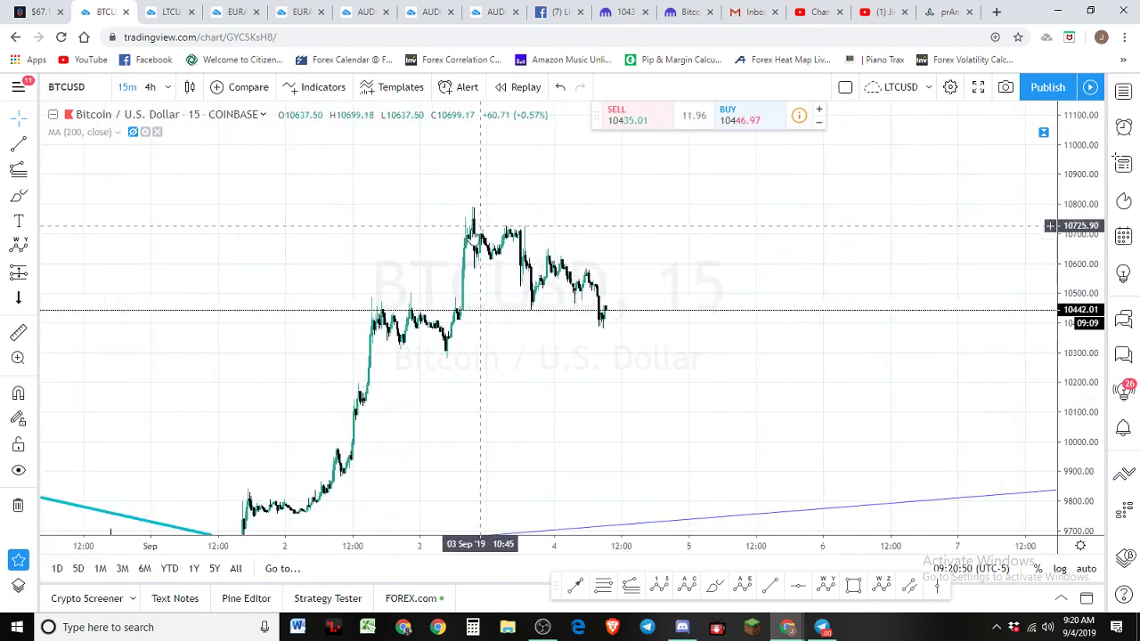
scroll(710, 453, down, 5)
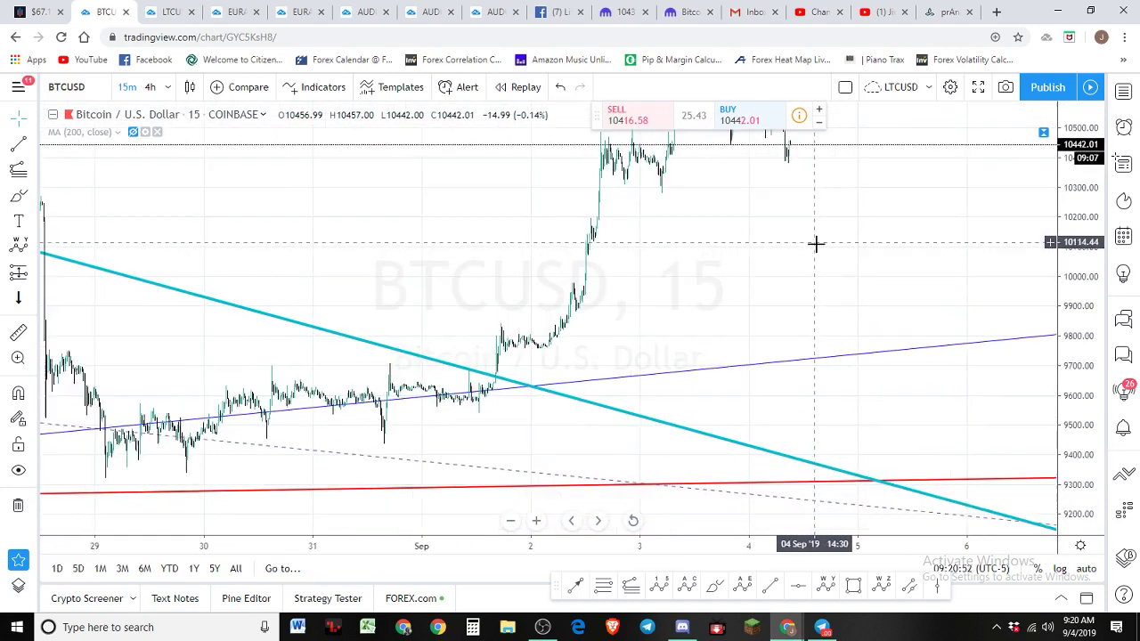
drag(1088, 207, 1088, 231)
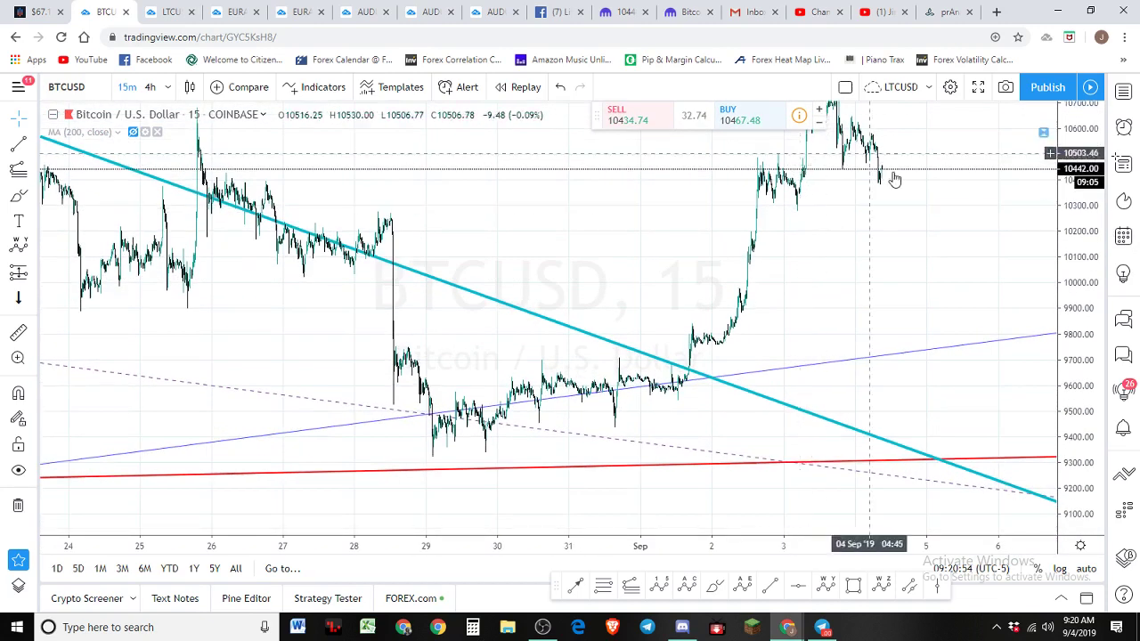
drag(911, 374, 908, 388)
drag(1071, 326, 1072, 348)
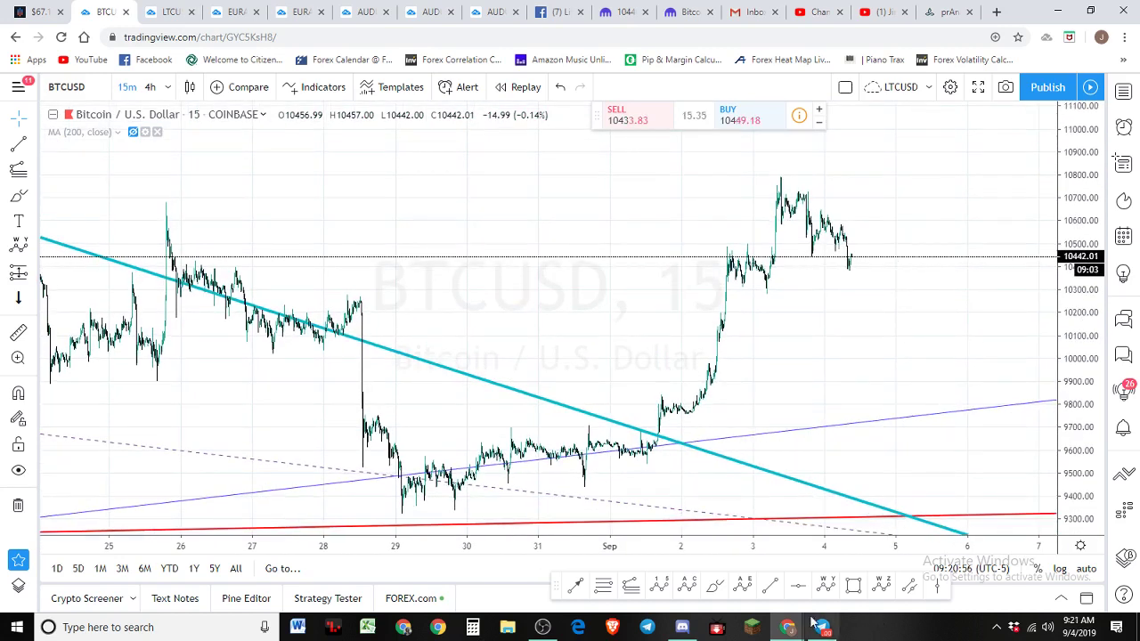
click(603, 587)
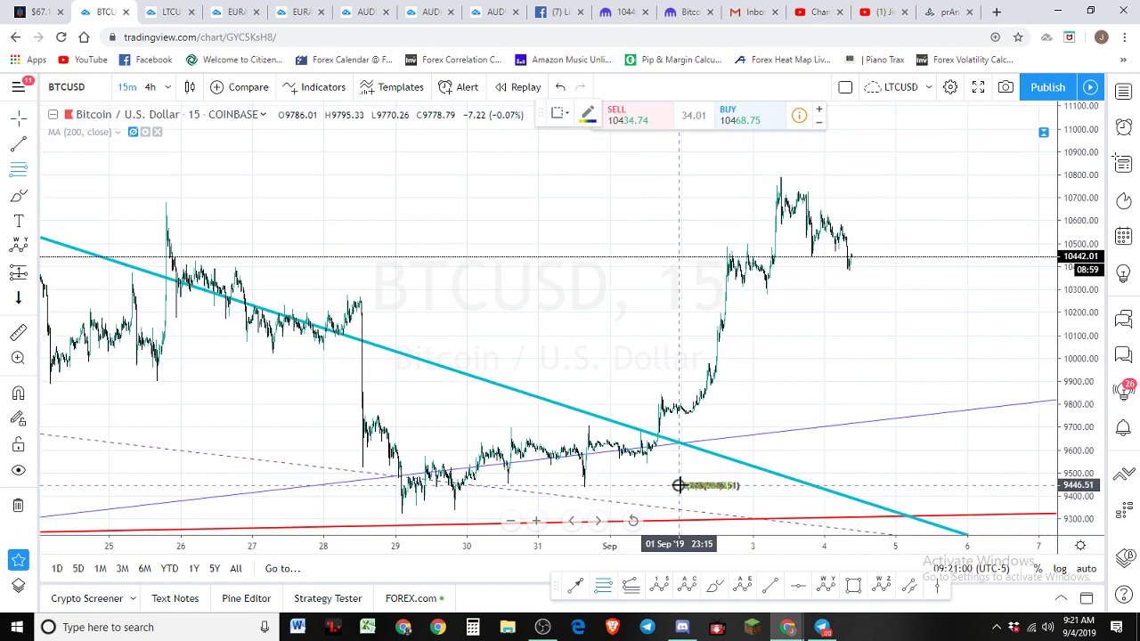
click(679, 485)
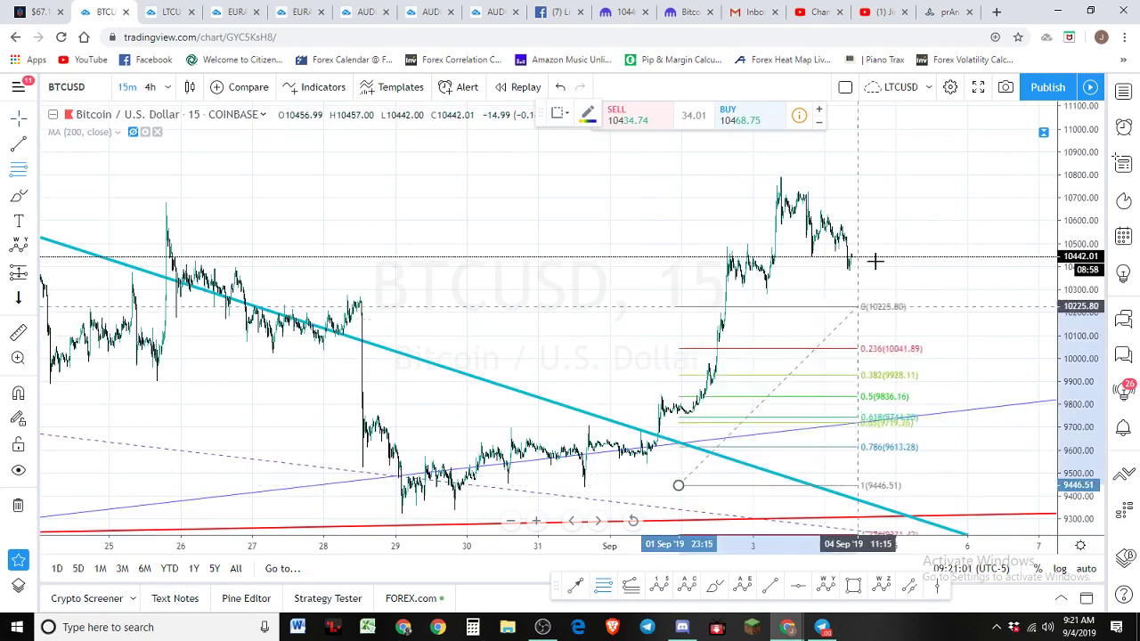
click(909, 176)
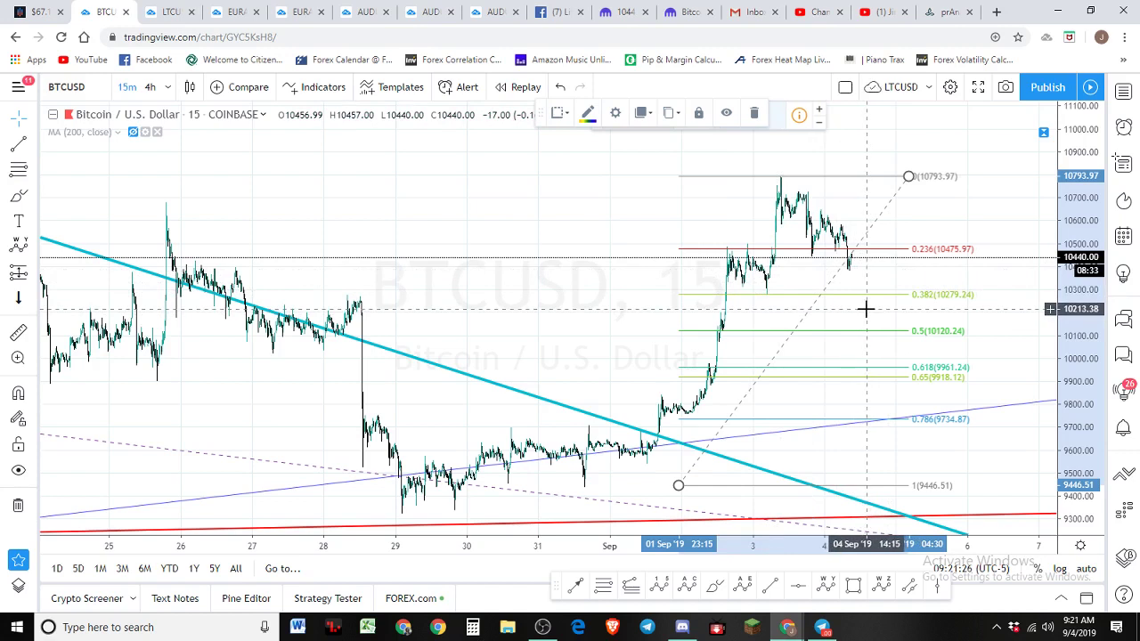
scroll(869, 313, up, 2)
scroll(1045, 391, up, 3)
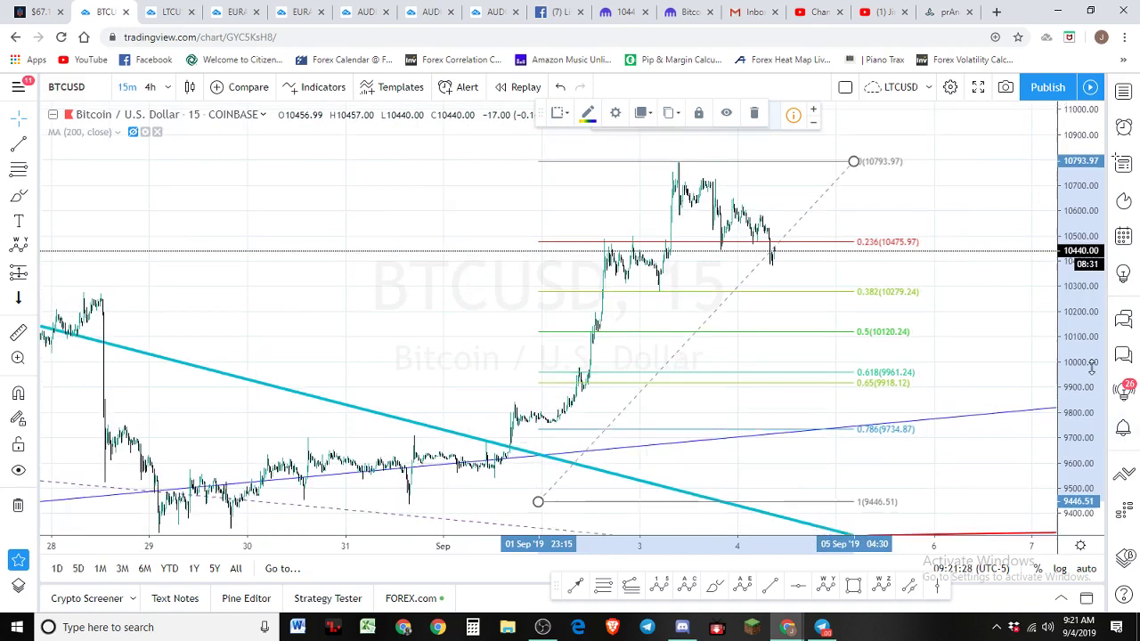
drag(932, 305, 896, 374)
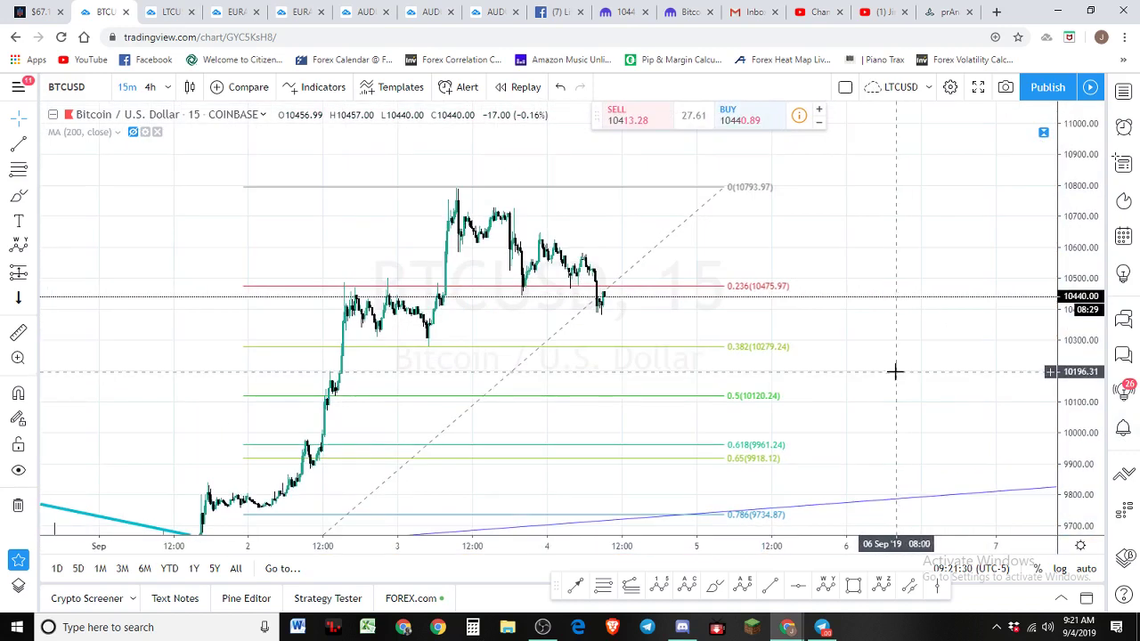
Draw a trend-based Fibonacci extension from the 3 September high near 10799 to the low near 10443 and up to about 10648
click(629, 587)
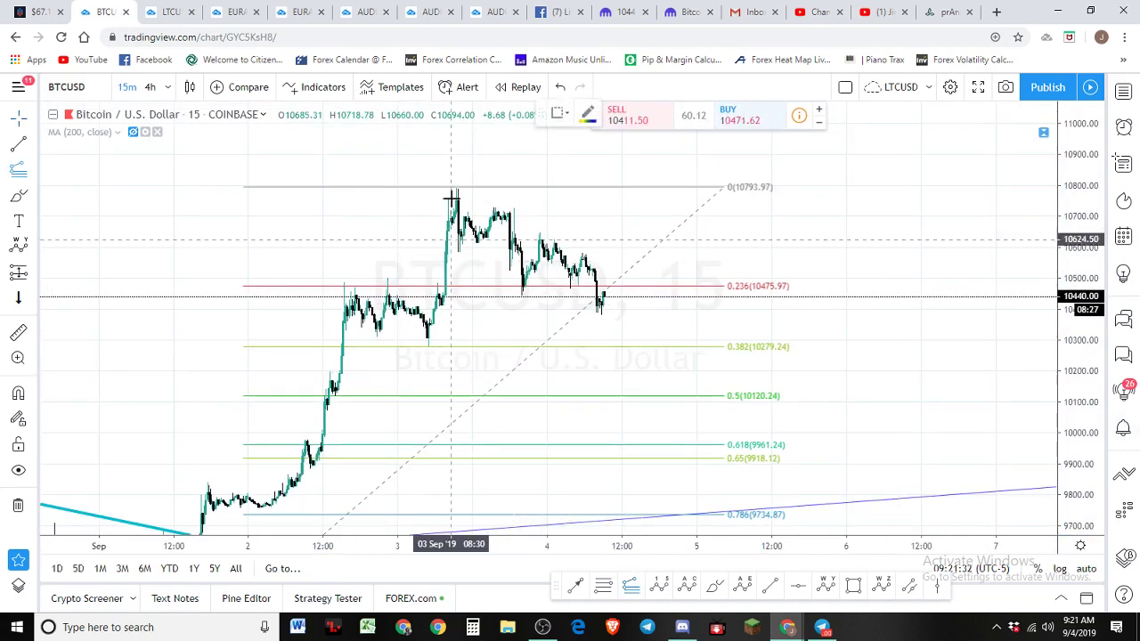
click(451, 185)
click(454, 255)
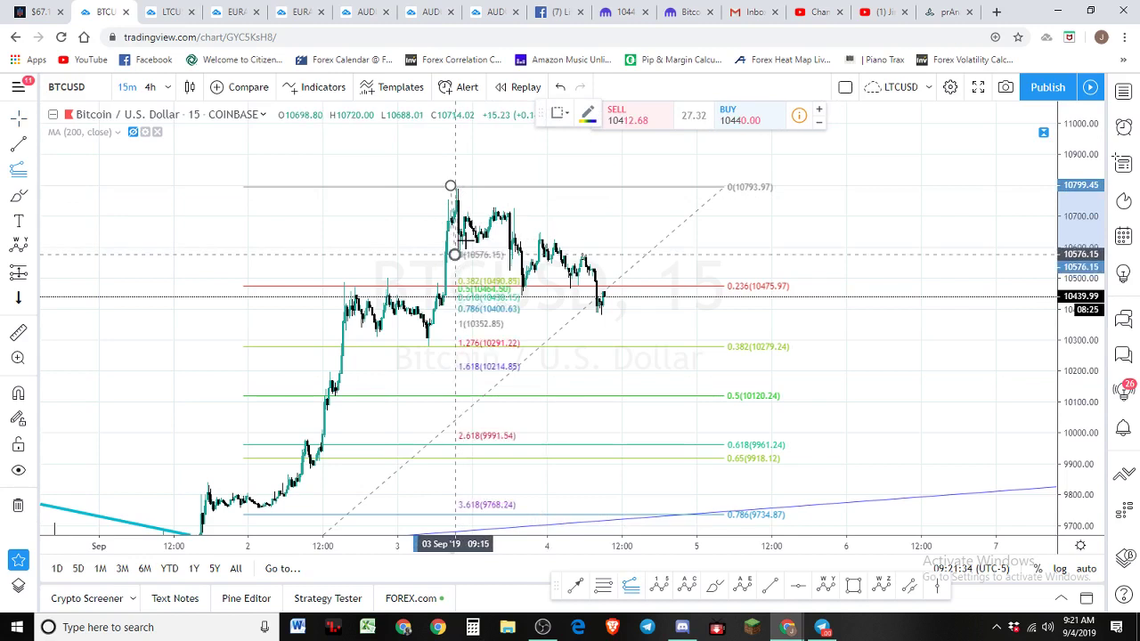
click(549, 207)
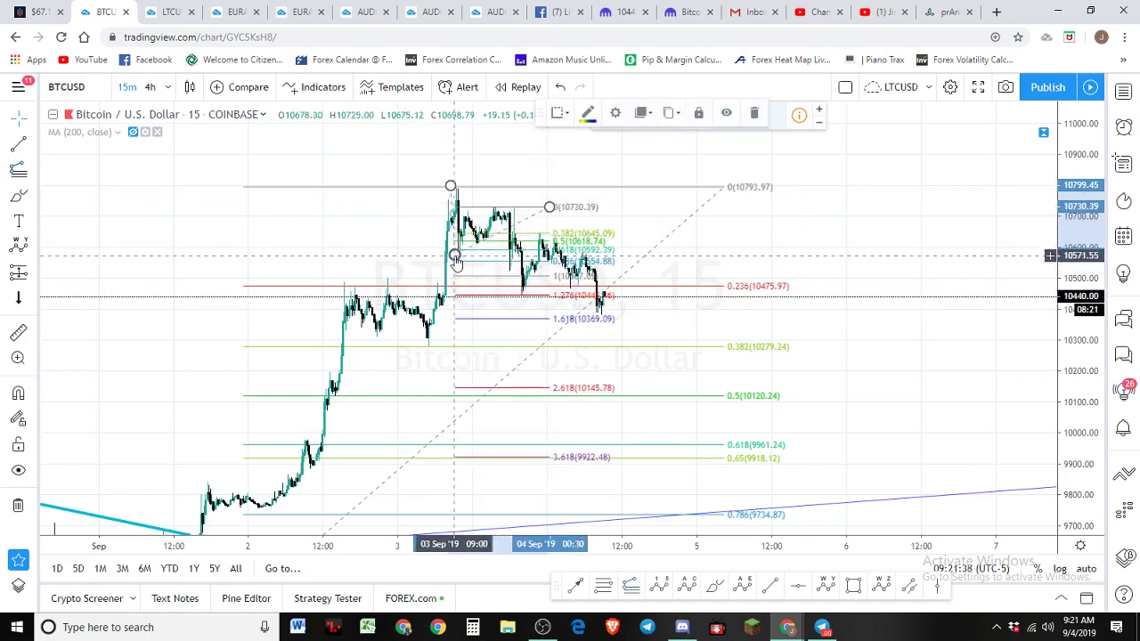
drag(455, 254, 516, 296)
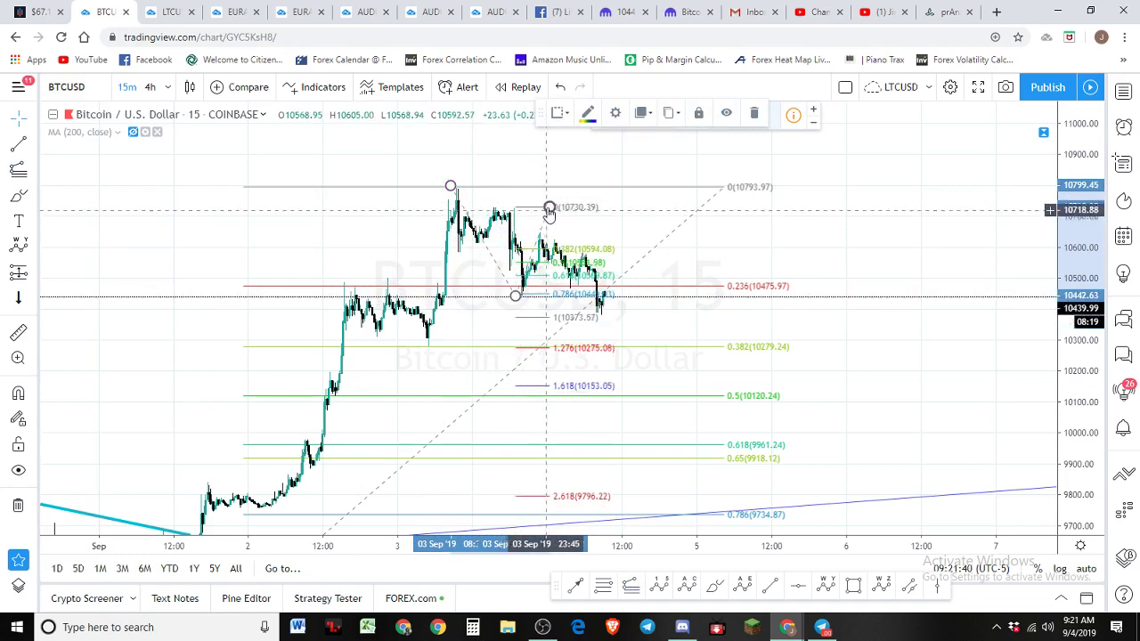
drag(550, 206, 643, 232)
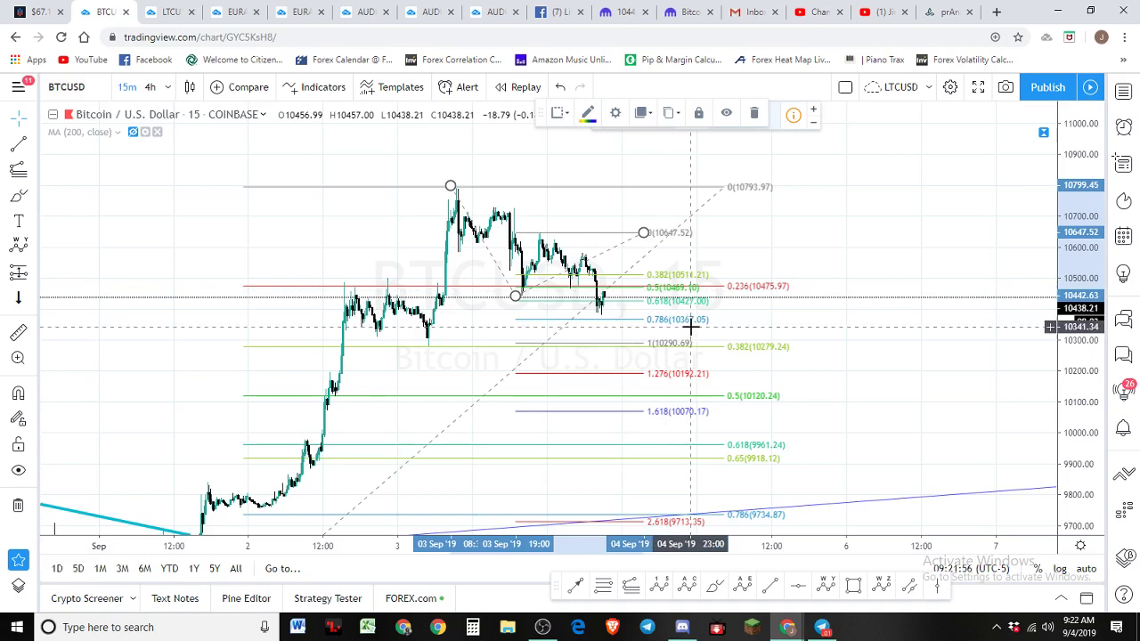
Draw a rectangle over the extension's 1 level and the retracement's 0.382 level, spanning about 10328 to 10235 from 4 to 5 September
key(alt+shift+r)
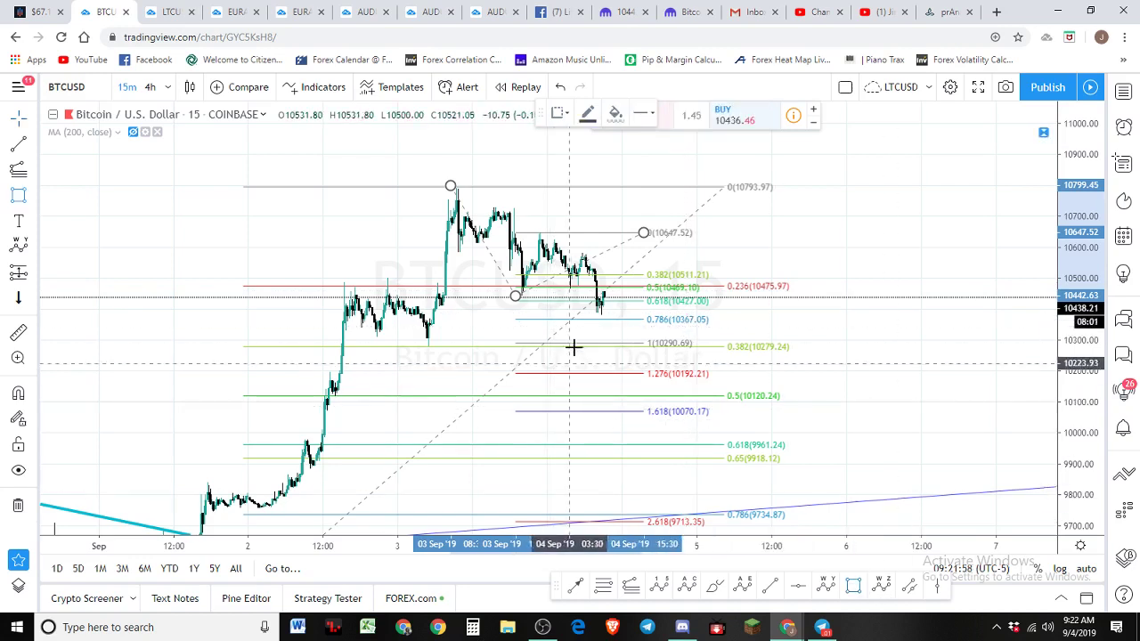
drag(570, 332, 808, 359)
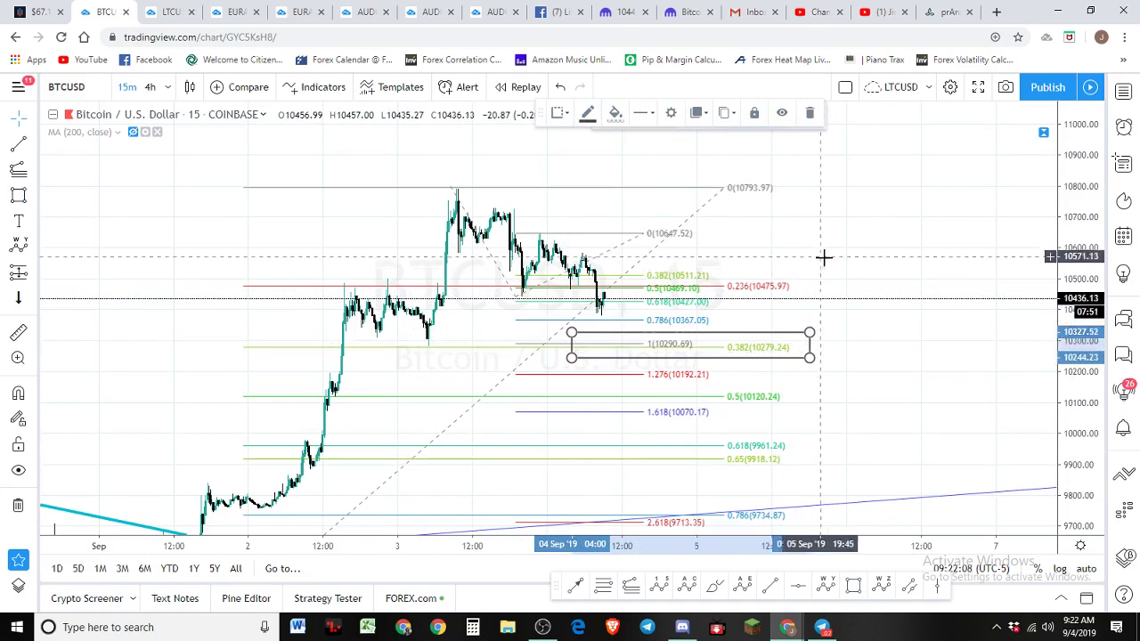
scroll(847, 231, down, 2)
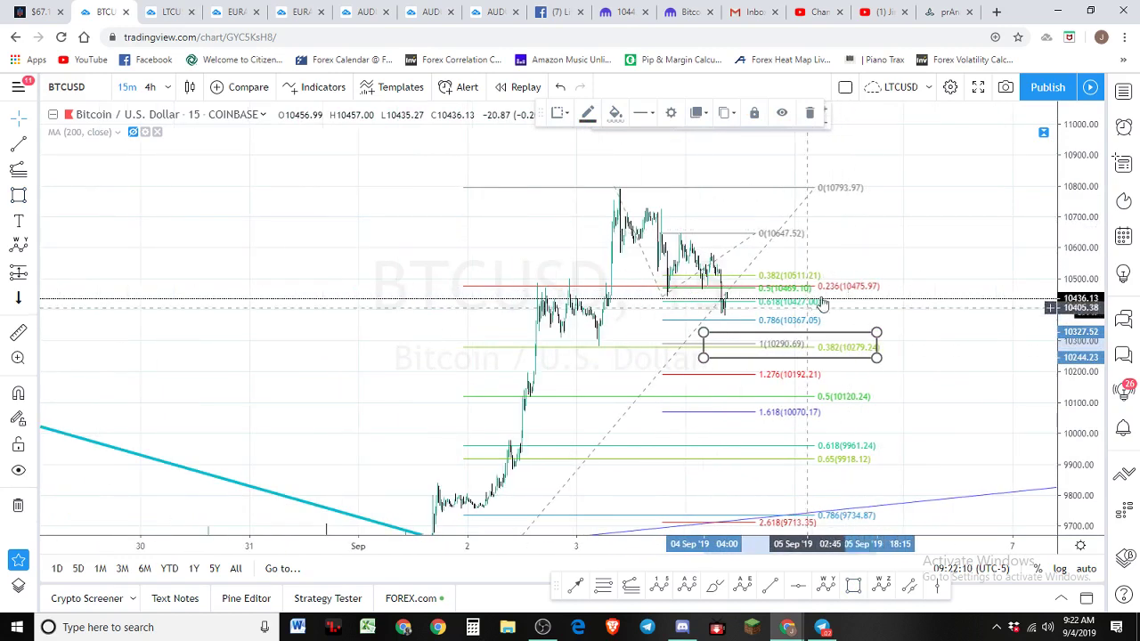
scroll(947, 210, down, 4)
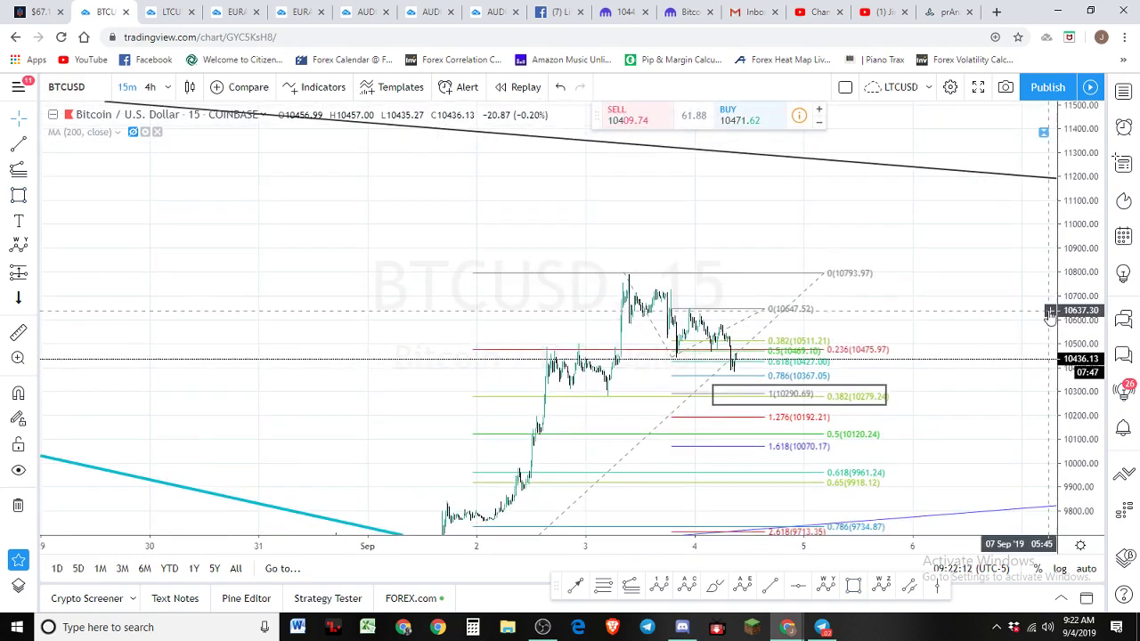
scroll(1041, 405, down, 3)
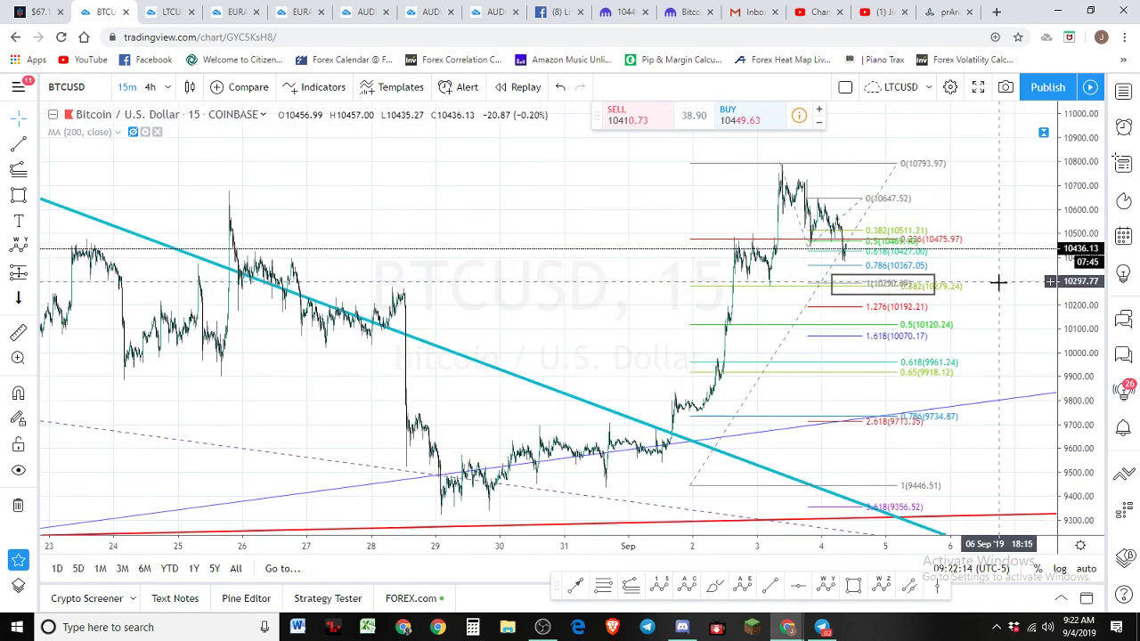
scroll(998, 323, up, 5)
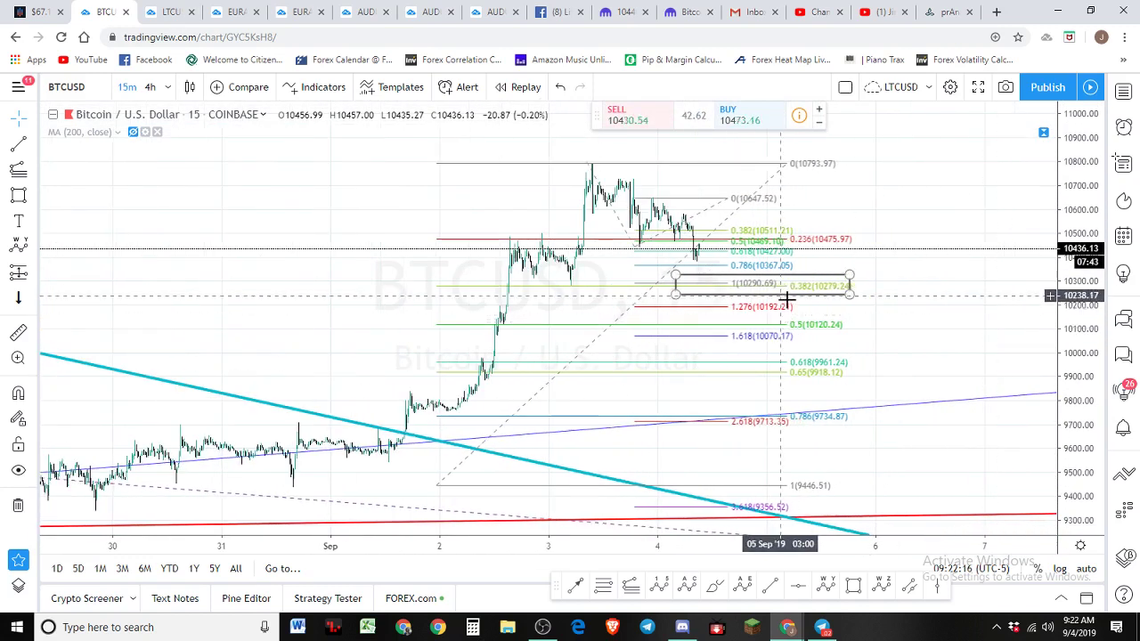
drag(849, 296, 863, 298)
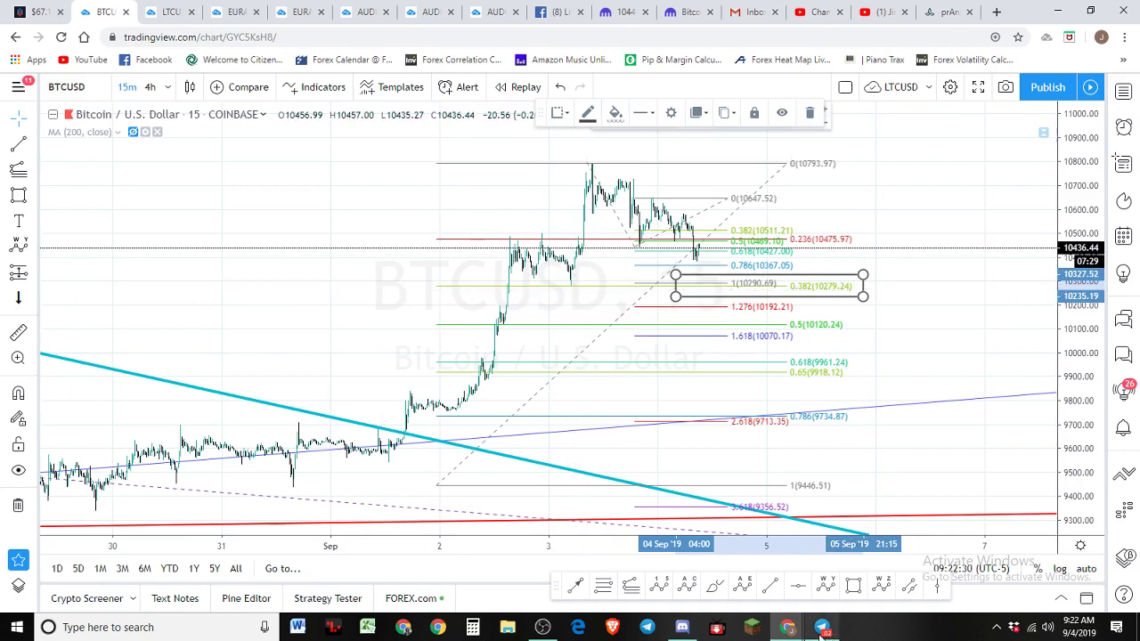
Draw a nearly horizontal red trend line from the early 3 September low at about 10295 through the rectangle to 5 September
click(770, 588)
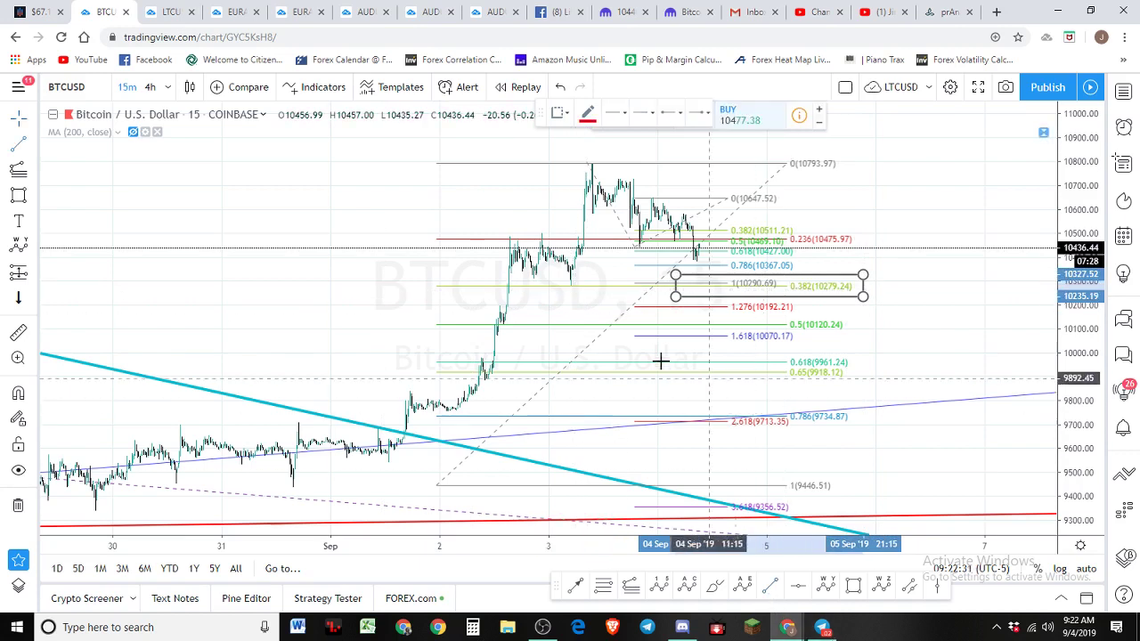
click(551, 283)
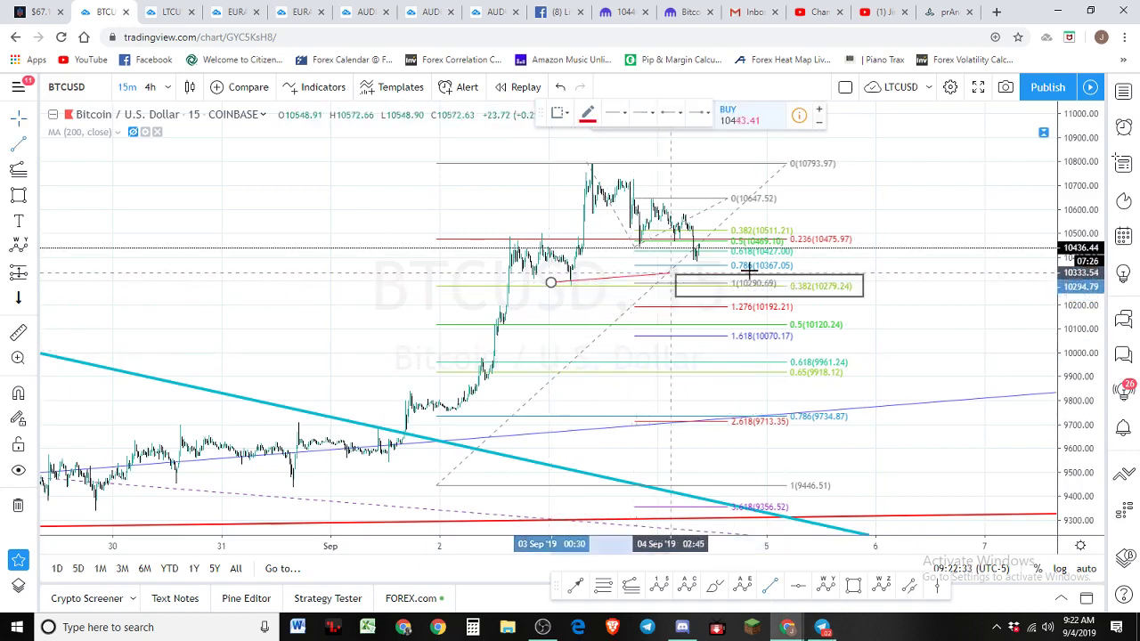
click(845, 283)
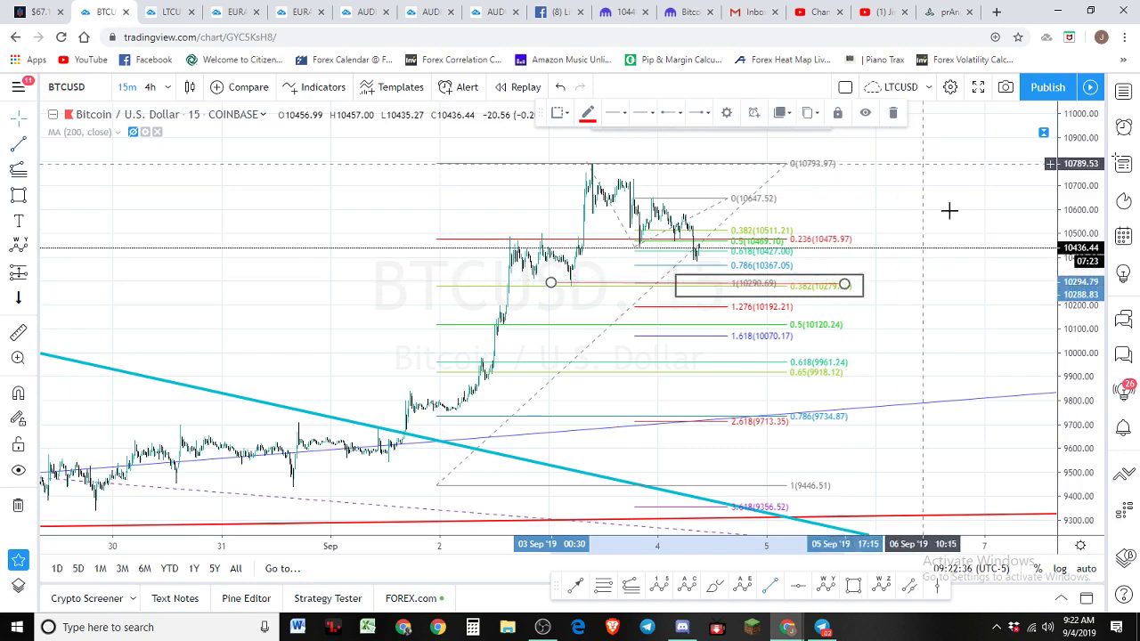
Try red Brush strokes projecting a drop into the rectangle, a bounce to the 0.236 level and a fall to 1.618, then delete them
scroll(984, 302, down, 4)
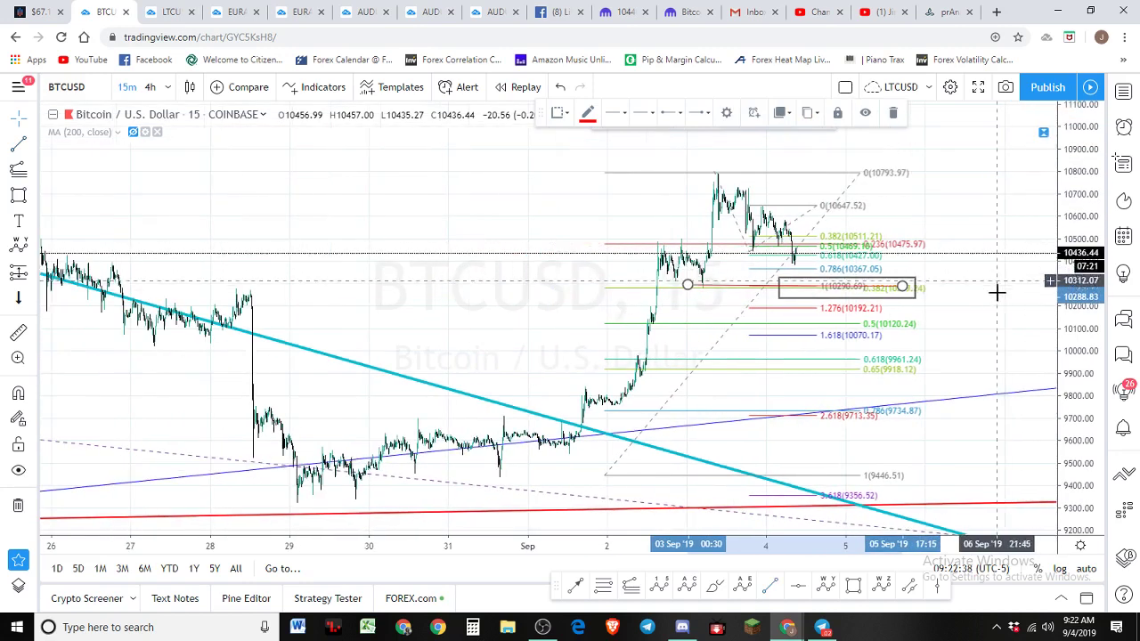
drag(976, 301, 897, 357)
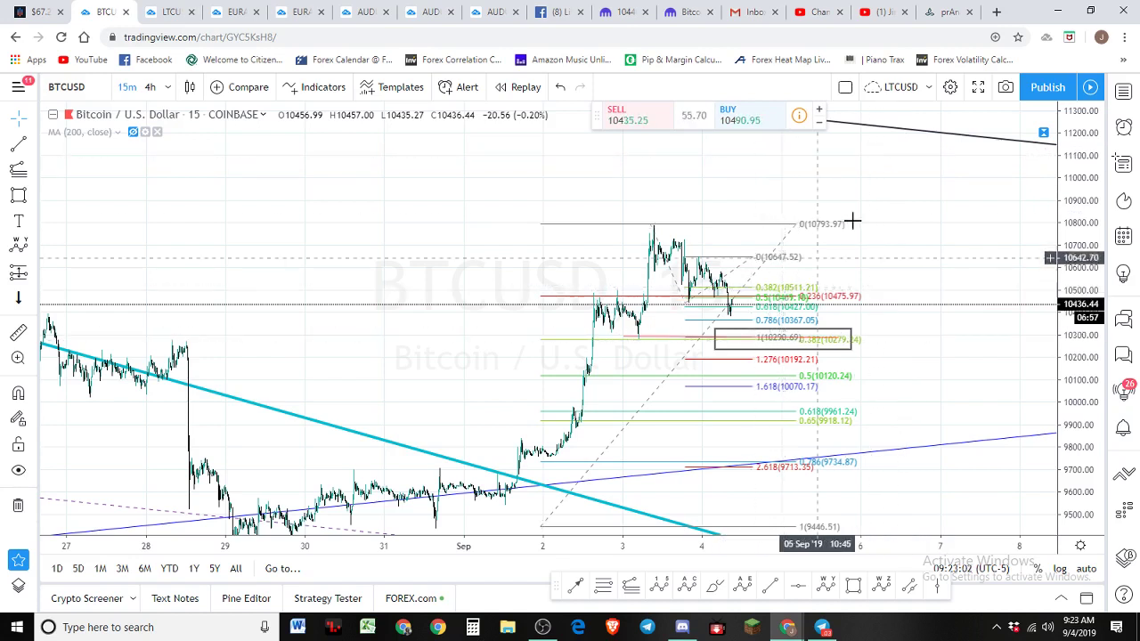
scroll(894, 308, up, 2)
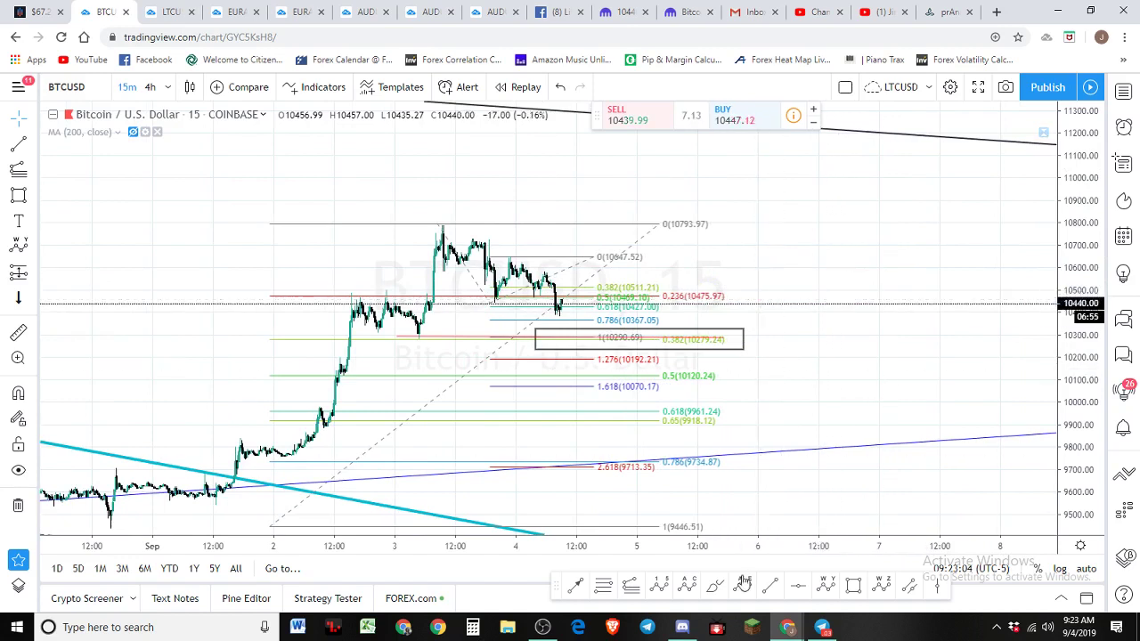
click(715, 585)
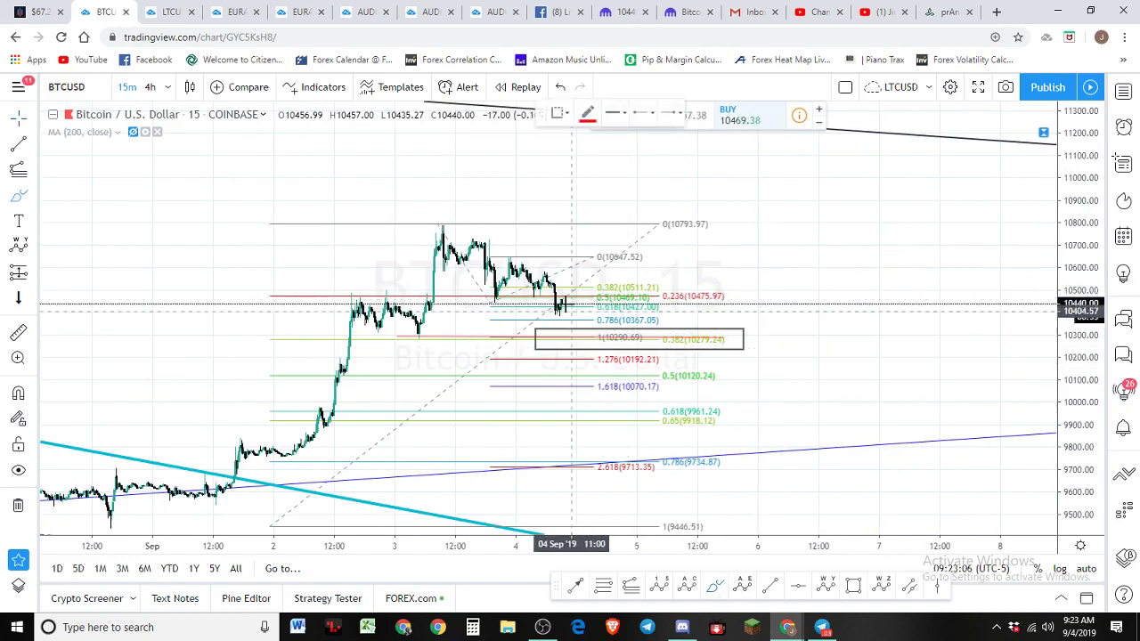
mouse_move(563, 303)
mouse_down()
mouse_move(579, 339)
mouse_move(593, 299)
mouse_move(607, 307)
mouse_move(616, 383)
mouse_up()
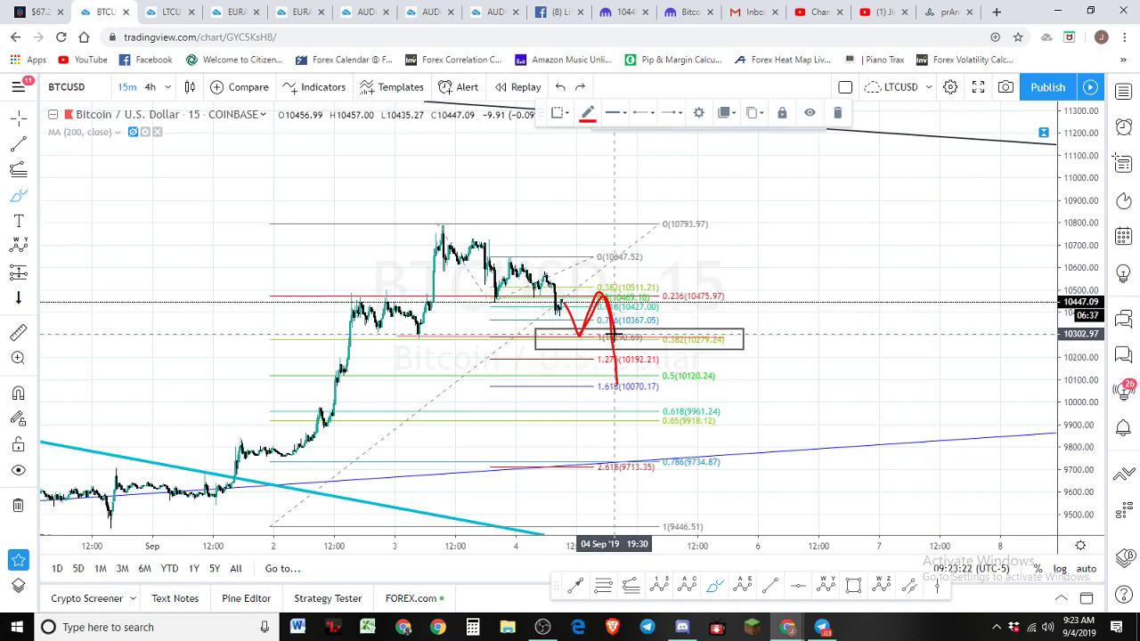
click(600, 296)
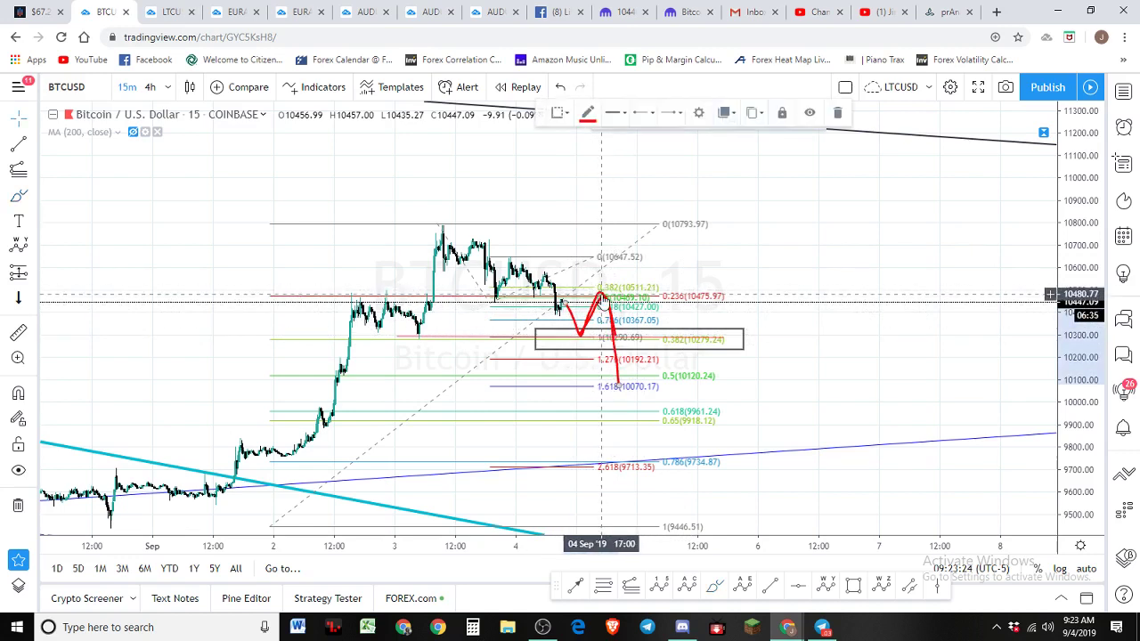
key(Delete)
click(603, 301)
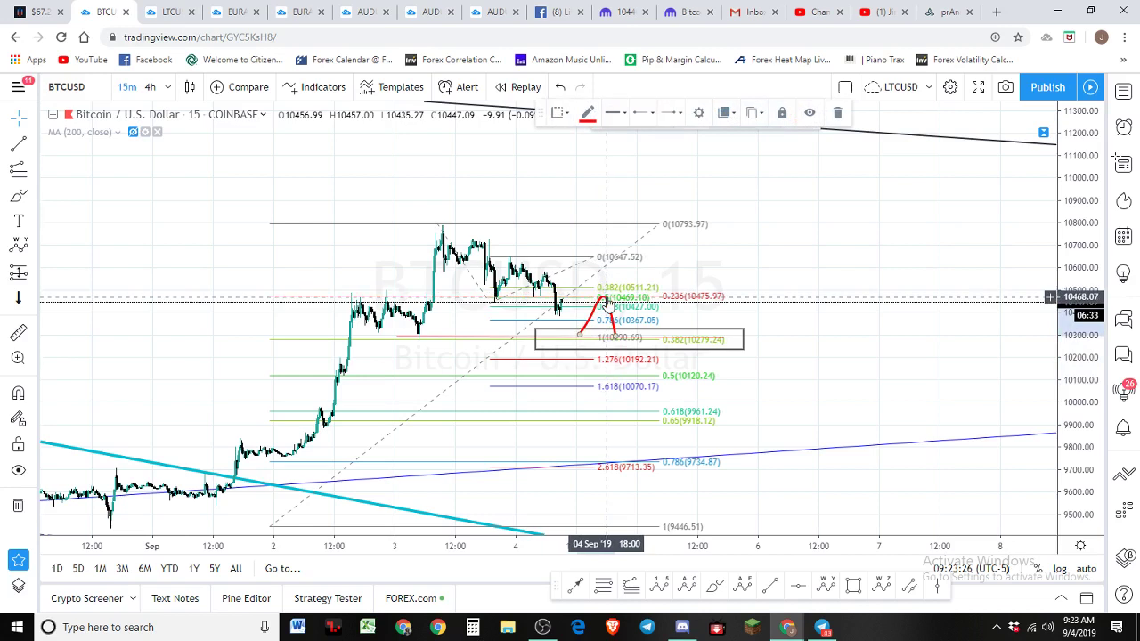
key(Delete)
On the 4-hour chart, delete both Fibonacci drawings over the September rally and the small rectangle beside the latest price
scroll(621, 292, down, 3)
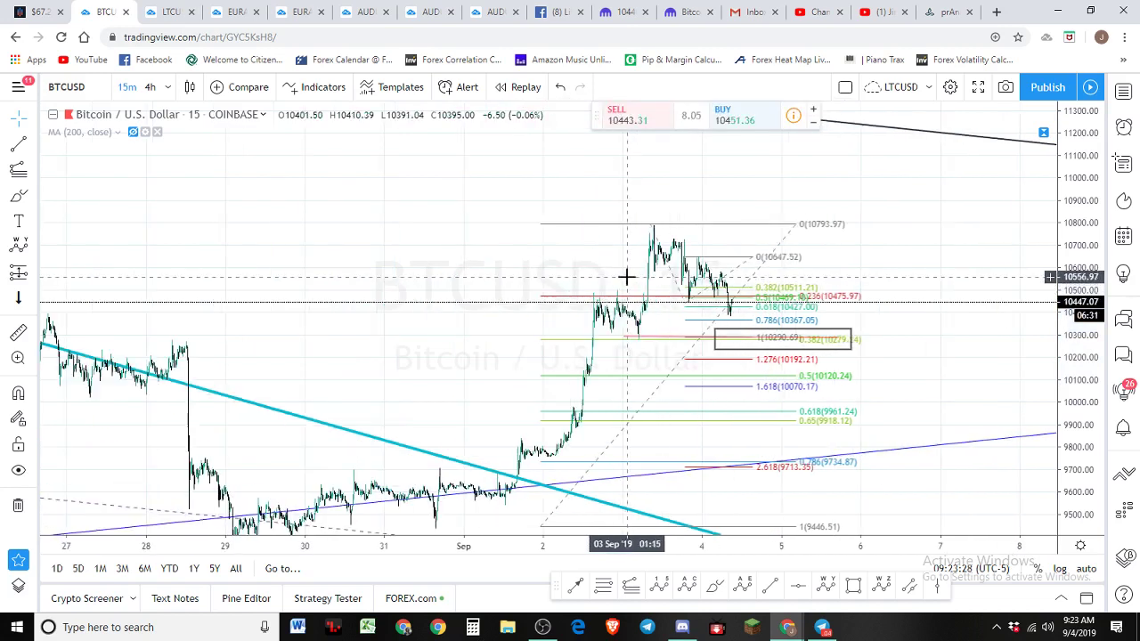
click(151, 87)
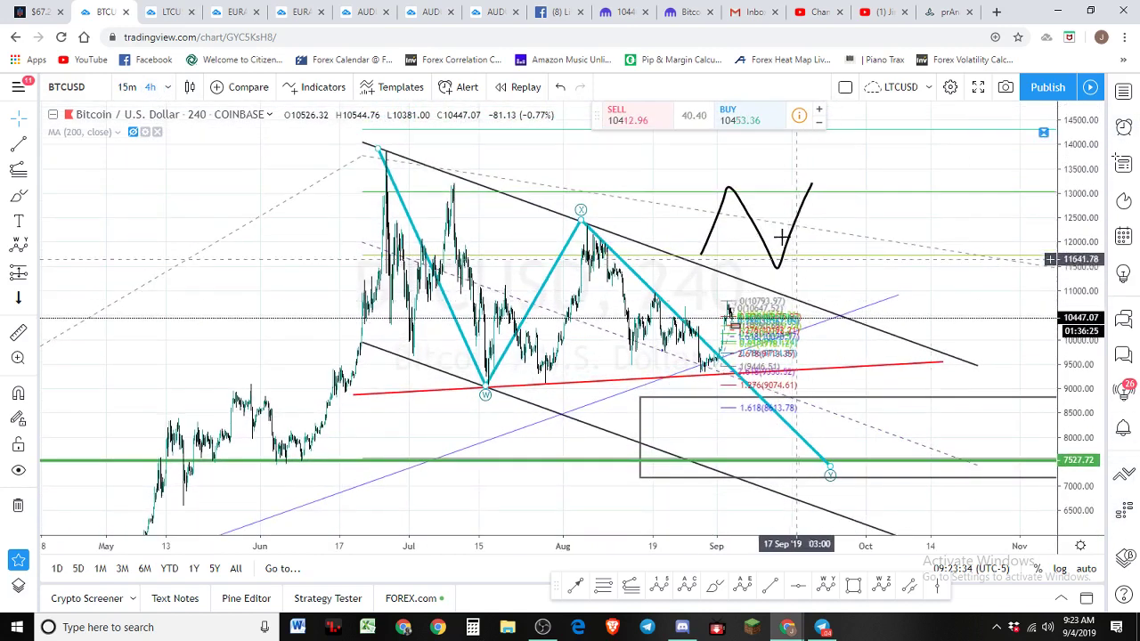
click(779, 329)
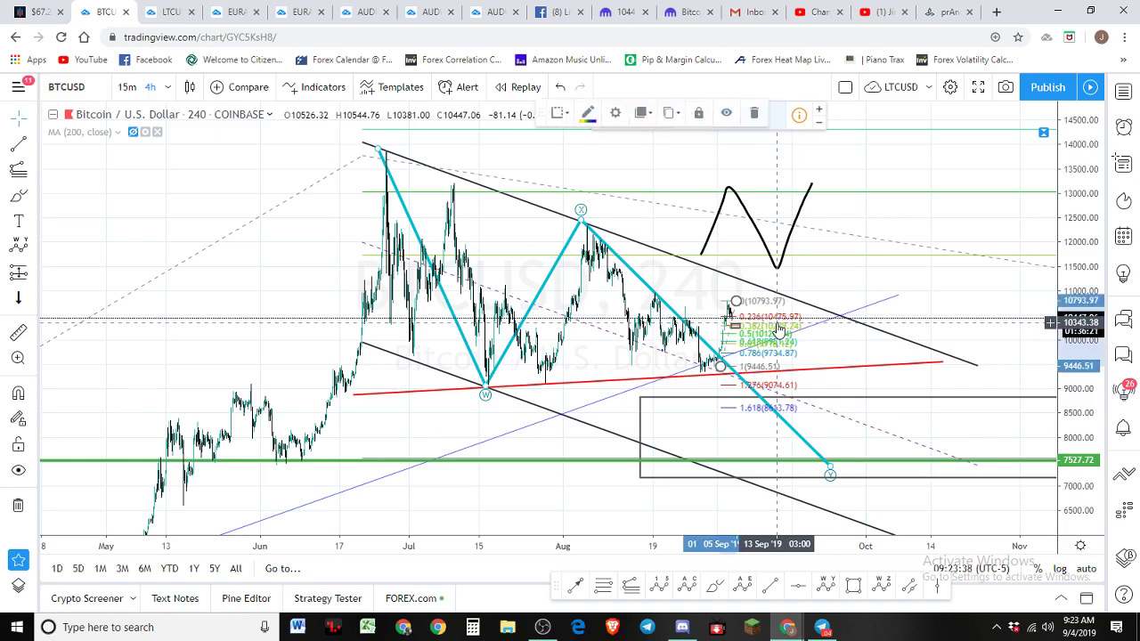
key(Delete)
scroll(776, 325, up, 1)
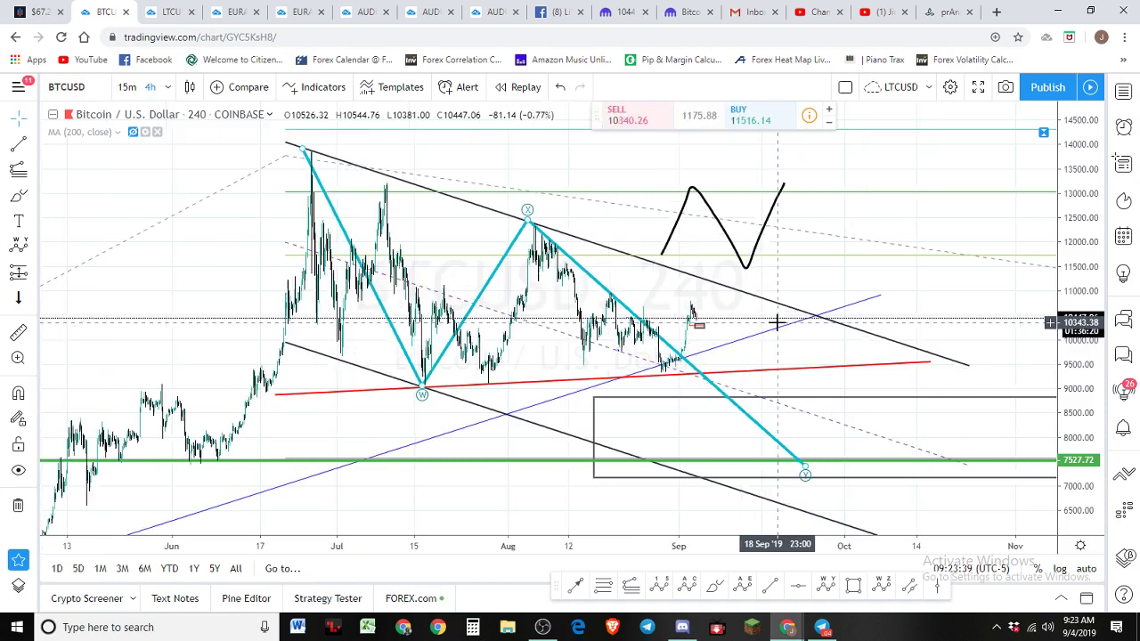
click(699, 328)
key(Delete)
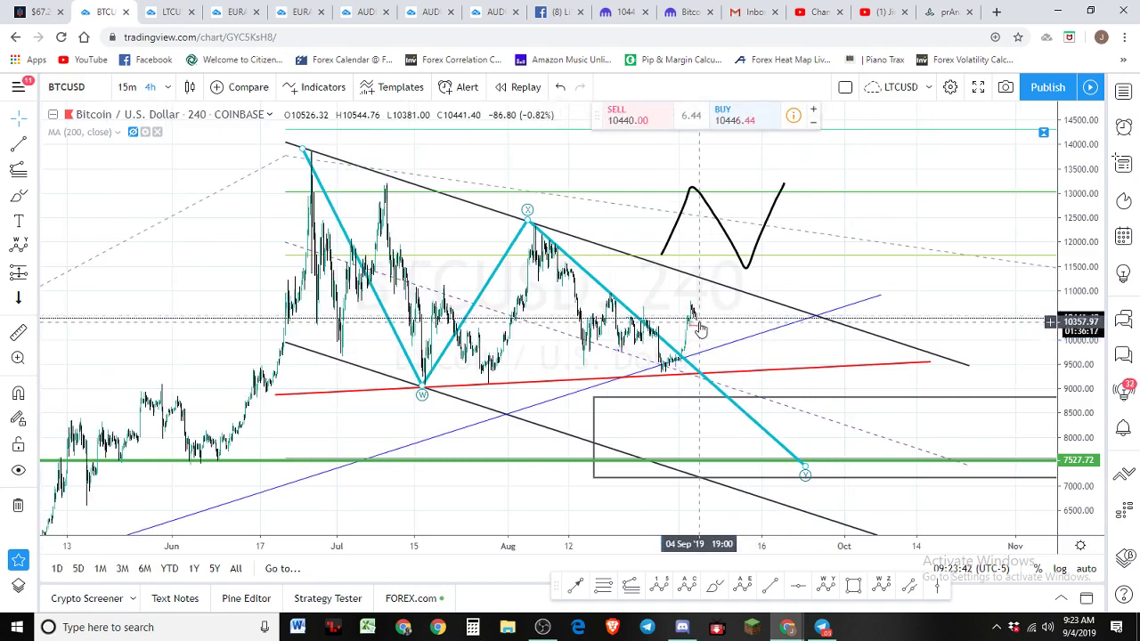
Try red Brush strokes tracing the swings since mid-August and a zigzag decline into the large target box, then remove them
scroll(700, 328, up, 1)
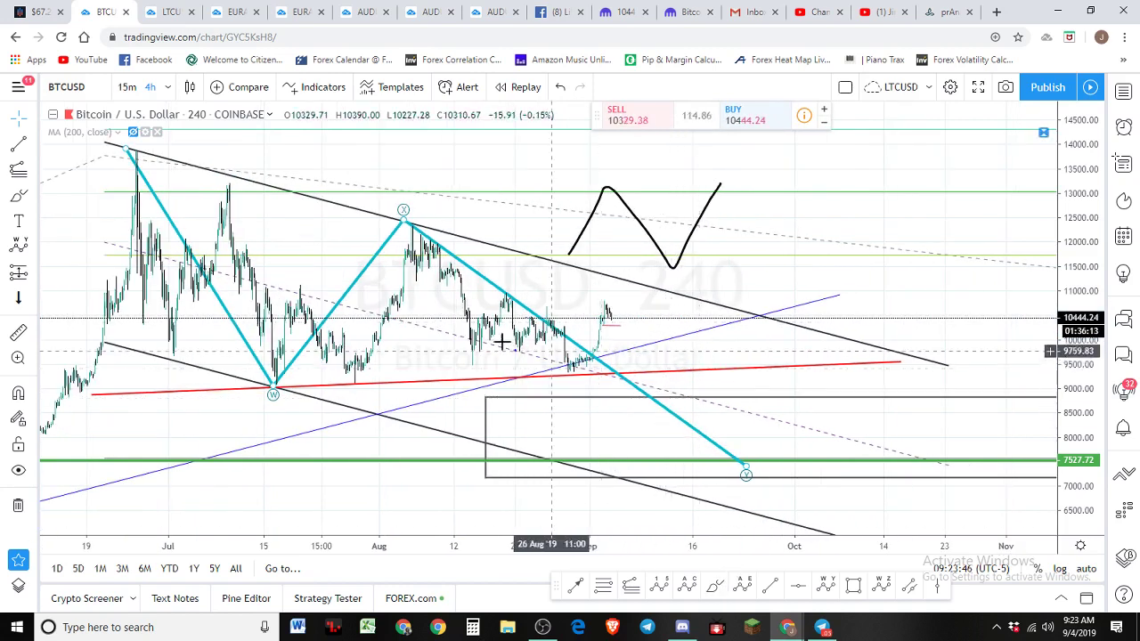
mouse_move(476, 360)
mouse_down()
mouse_move(503, 330)
mouse_move(584, 316)
mouse_move(607, 332)
mouse_move(640, 265)
mouse_move(671, 325)
mouse_move(695, 289)
mouse_up()
click(714, 585)
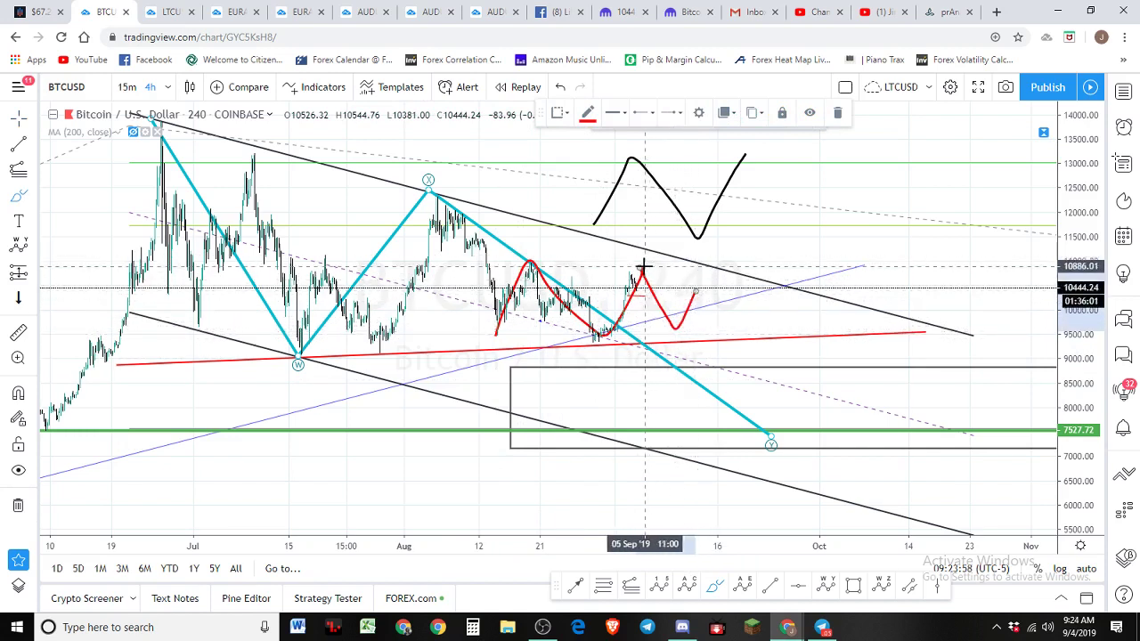
mouse_move(641, 265)
mouse_down()
mouse_move(684, 334)
mouse_move(706, 294)
mouse_move(697, 326)
mouse_move(722, 301)
mouse_up()
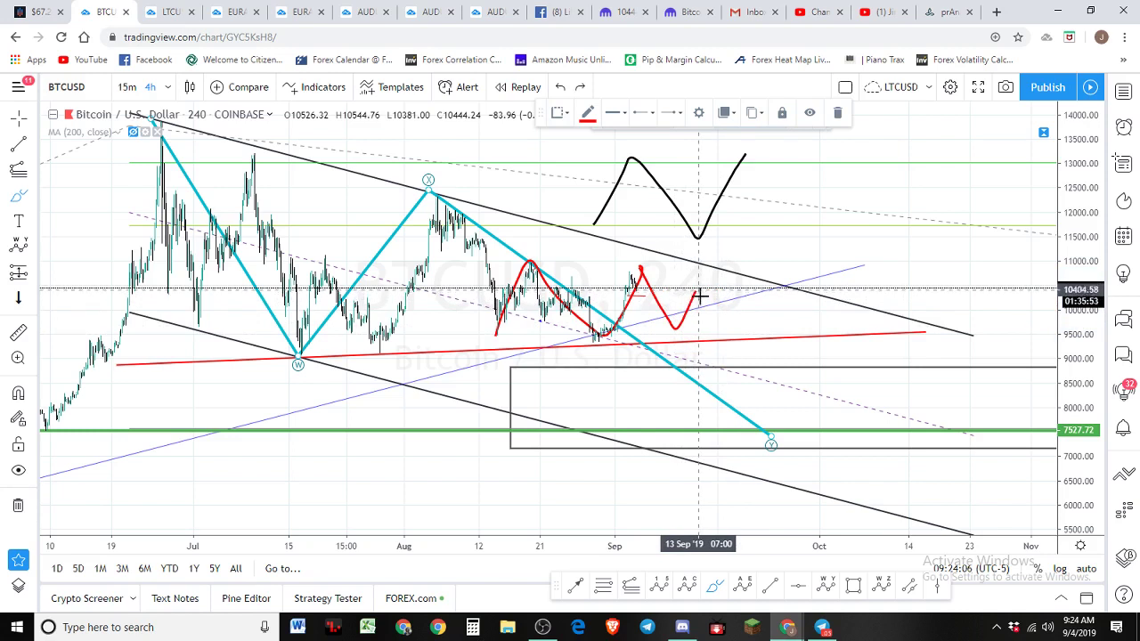
mouse_move(701, 296)
mouse_down()
mouse_move(742, 403)
mouse_move(764, 370)
mouse_move(802, 444)
mouse_up()
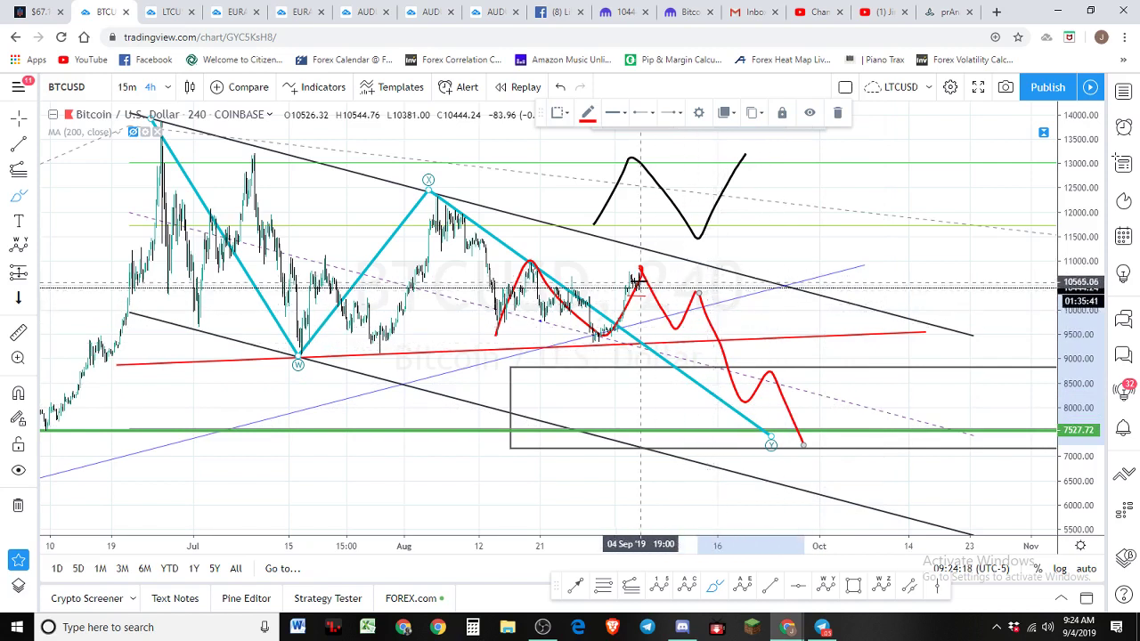
key(ctrl+z)
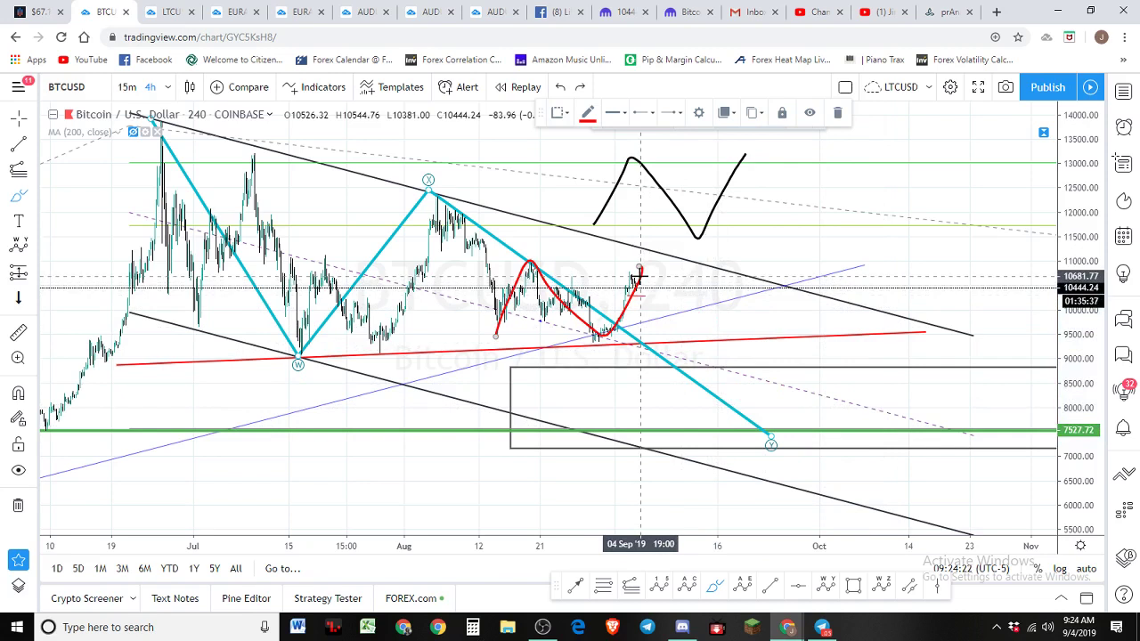
click(639, 278)
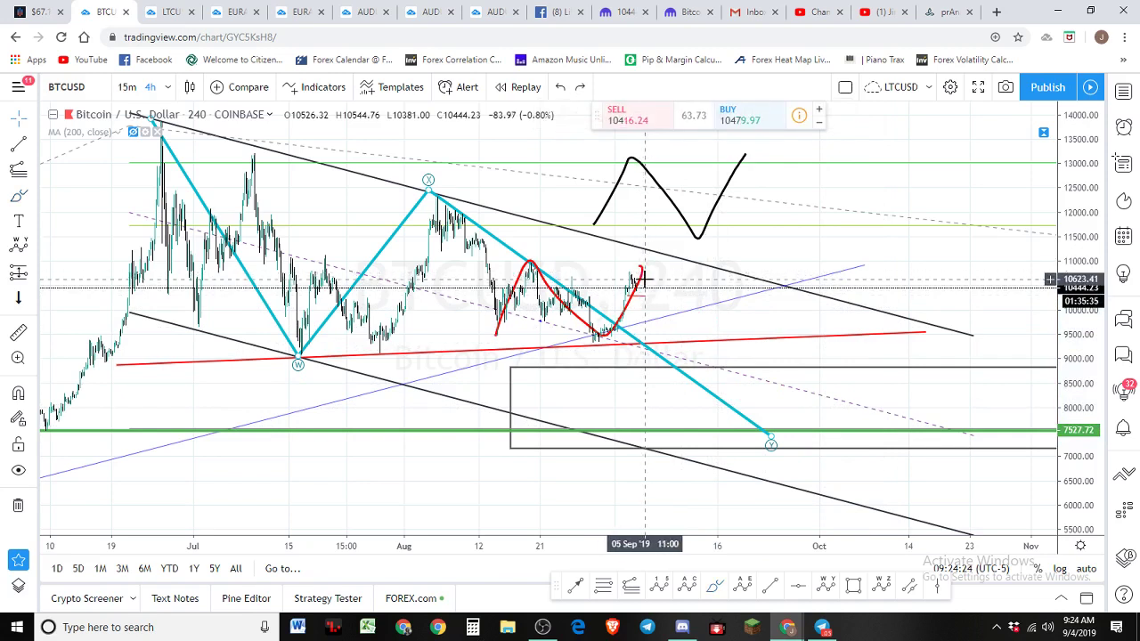
key(Delete)
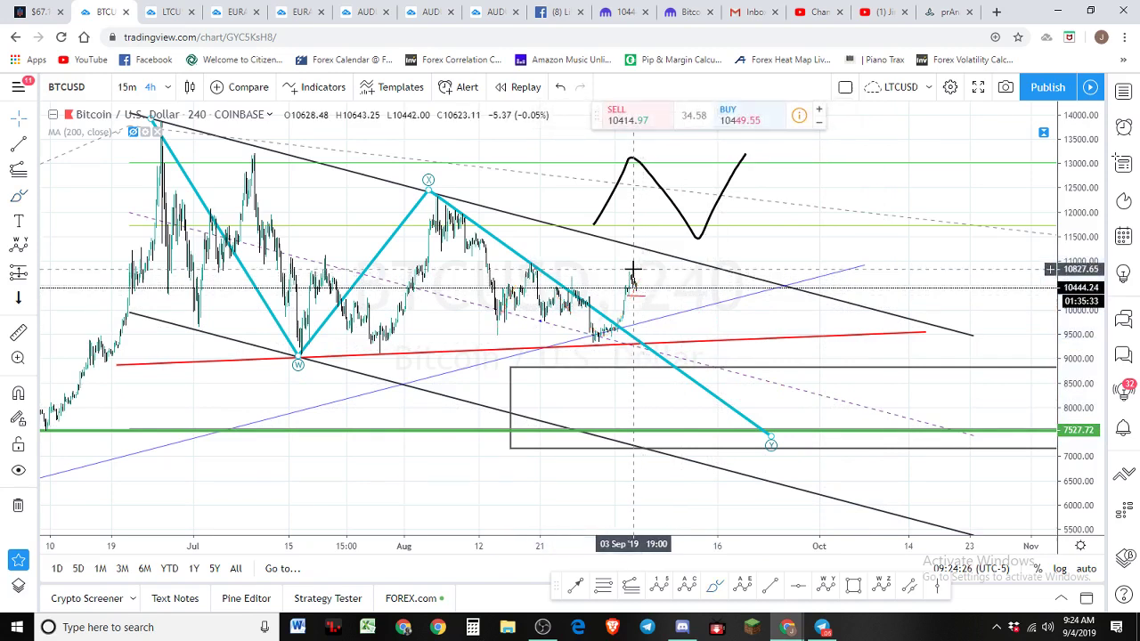
scroll(632, 269, up, 2)
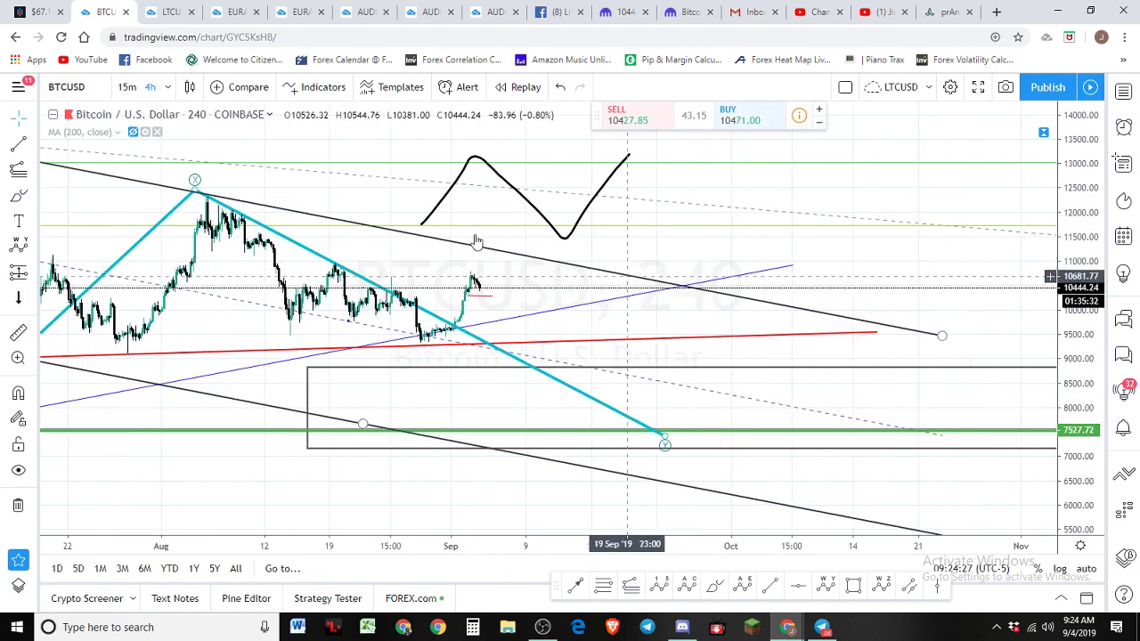
On the 15-minute chart, sketch a red Brush path dipping from the latest price to the red support line and zigzagging up to about 11000
click(134, 89)
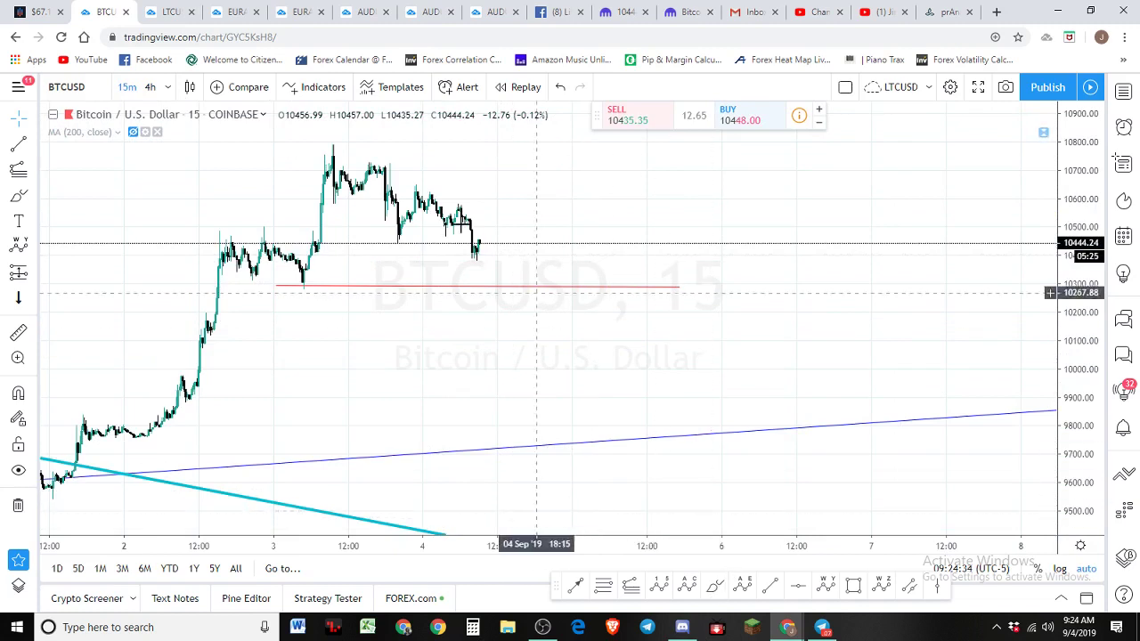
mouse_move(483, 237)
mouse_down()
mouse_move(496, 272)
mouse_move(506, 267)
mouse_up()
click(715, 585)
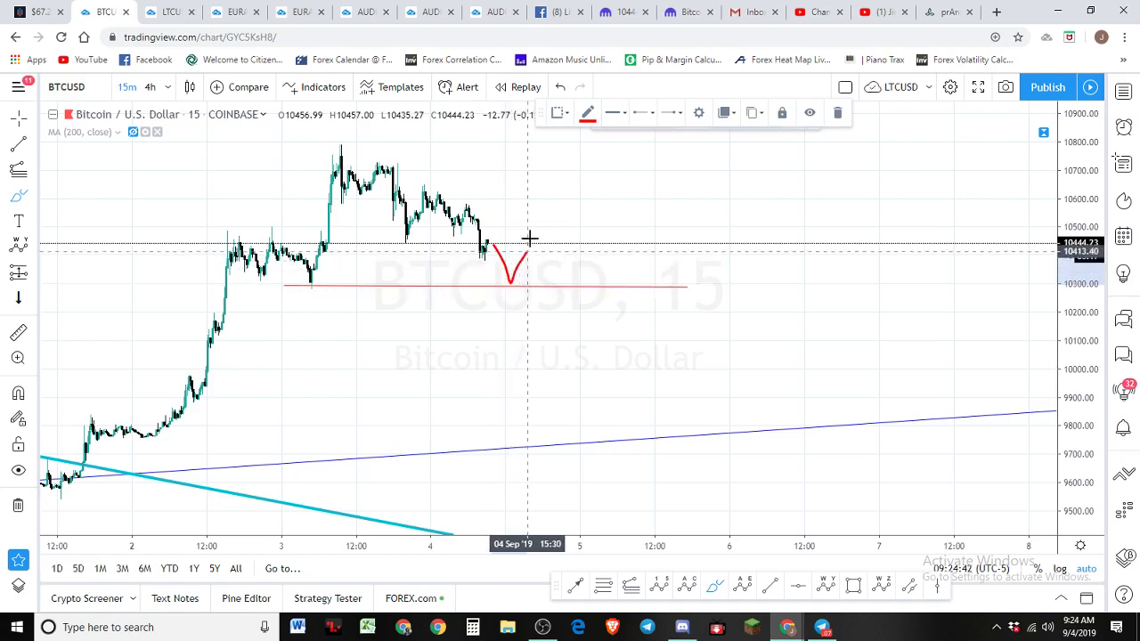
mouse_move(529, 238)
mouse_down()
mouse_move(539, 196)
mouse_move(553, 235)
mouse_move(614, 140)
mouse_move(634, 166)
mouse_move(699, 105)
mouse_up()
scroll(986, 296, down, 5)
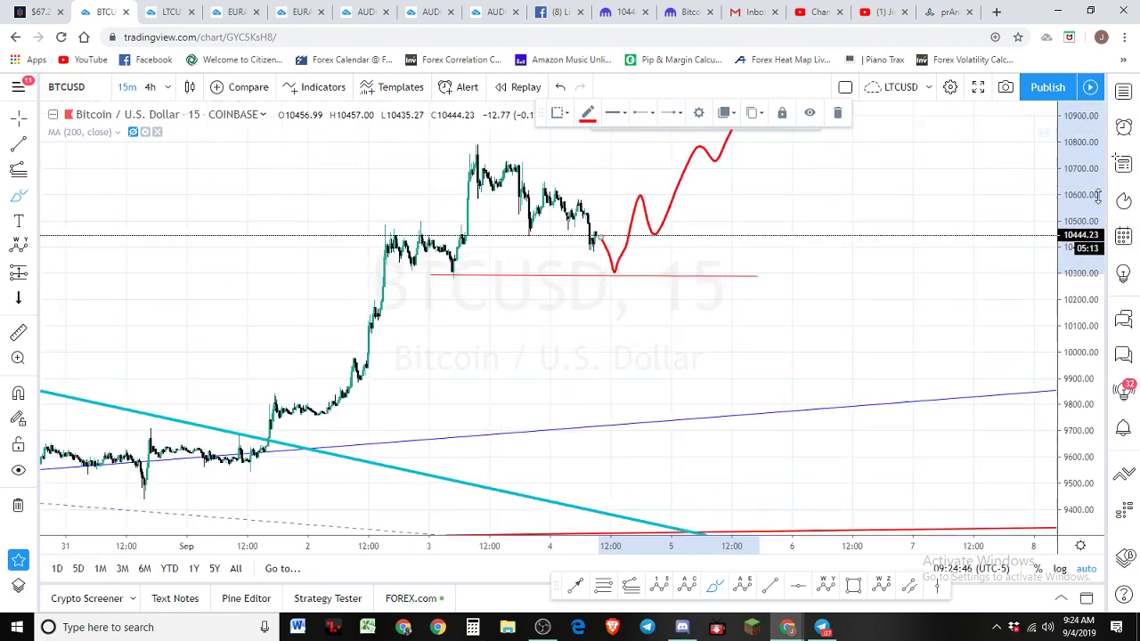
drag(1030, 245, 995, 346)
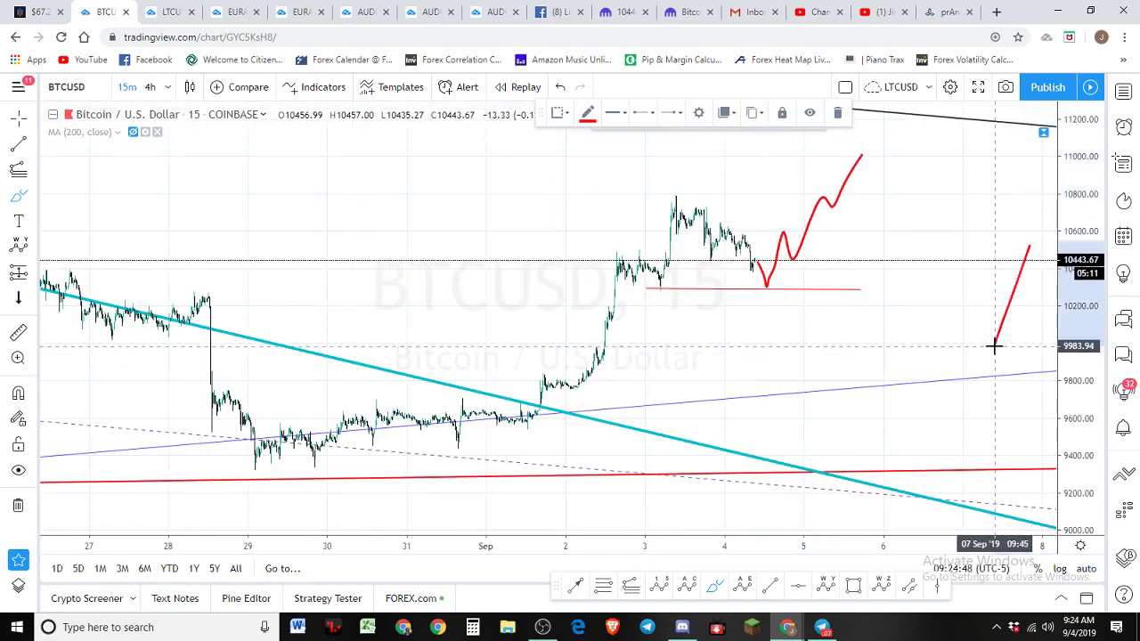
key(ctrl+z)
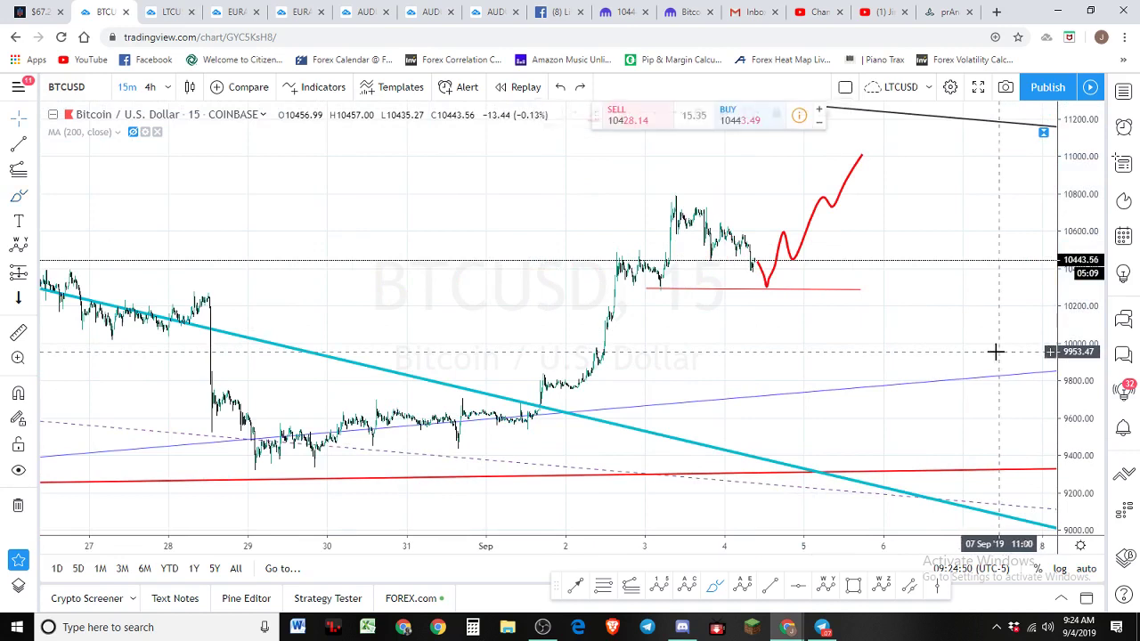
Try a red Brush zigzag decline from about 11100 on 5 September to below the long red trend line, then remove both sketched paths
mouse_move(947, 315)
mouse_down()
mouse_move(907, 396)
mouse_move(904, 372)
mouse_up()
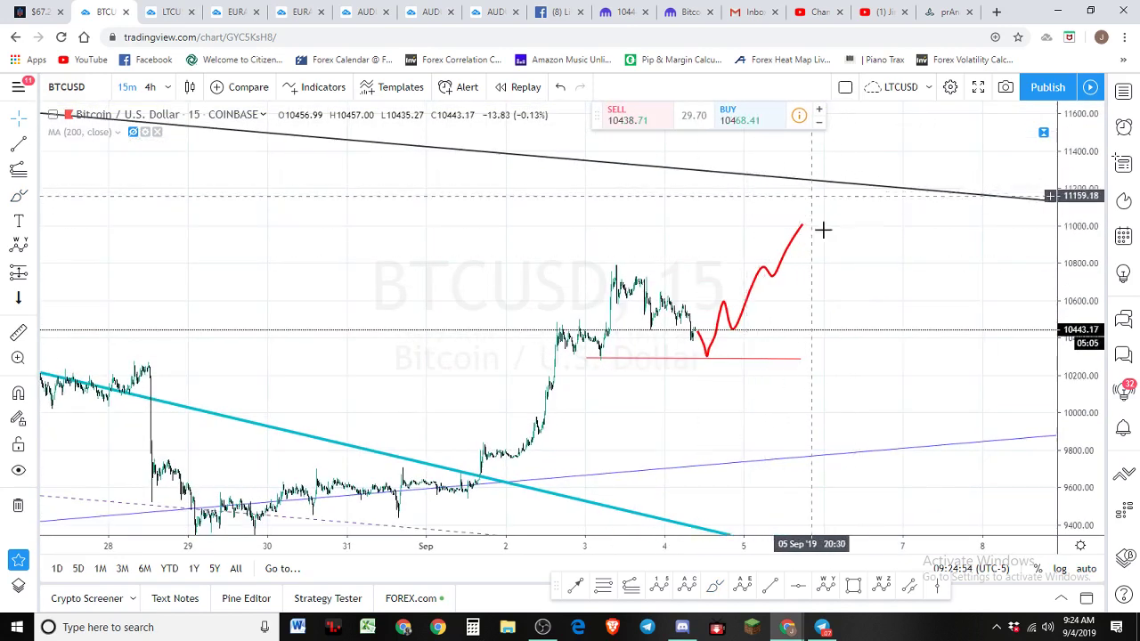
scroll(828, 240, down, 2)
mouse_move(927, 268)
mouse_down()
mouse_move(745, 282)
mouse_move(667, 213)
mouse_move(730, 368)
mouse_move(740, 348)
mouse_move(757, 501)
mouse_up()
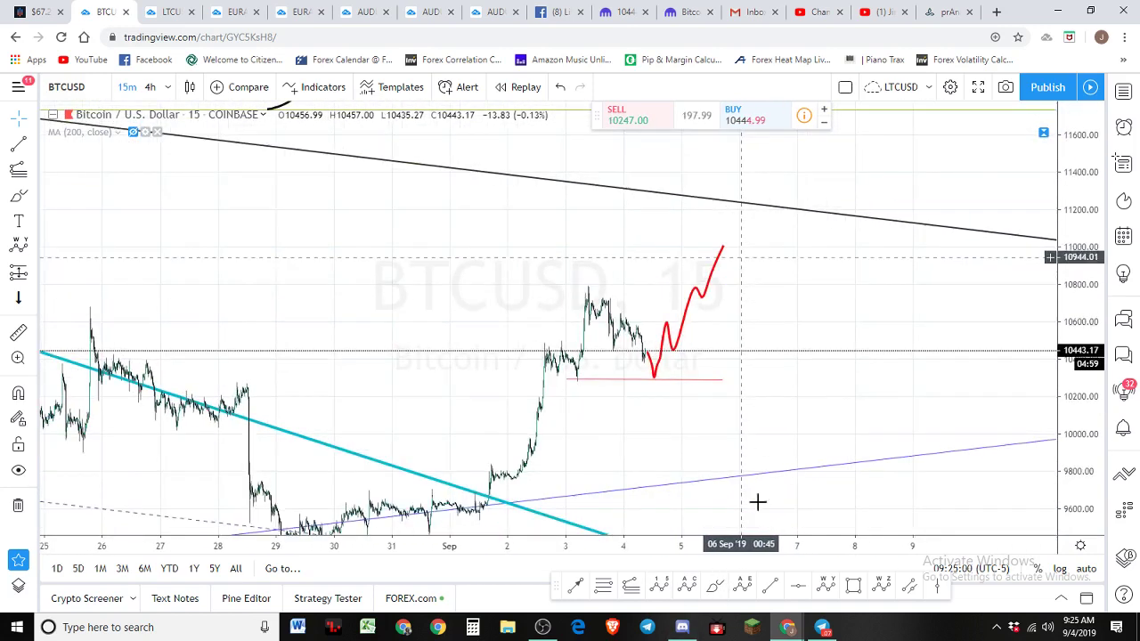
mouse_move(703, 216)
mouse_down()
mouse_move(750, 376)
mouse_move(725, 217)
mouse_up()
click(716, 585)
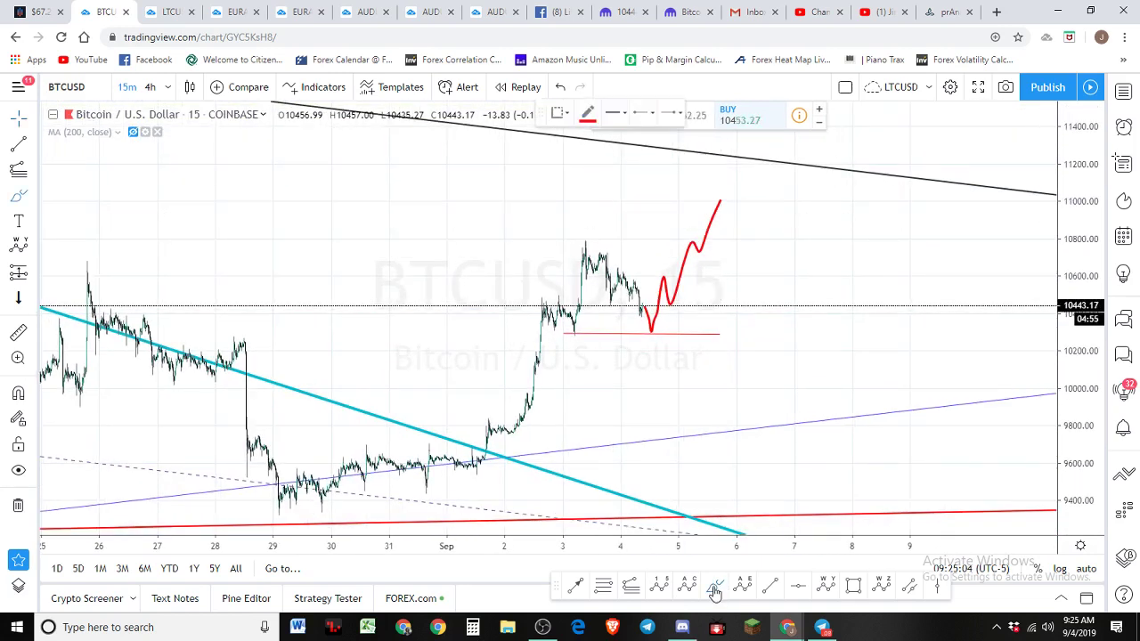
mouse_move(711, 178)
mouse_down()
mouse_move(730, 327)
mouse_move(774, 315)
mouse_move(891, 499)
mouse_move(974, 526)
mouse_move(976, 549)
mouse_up()
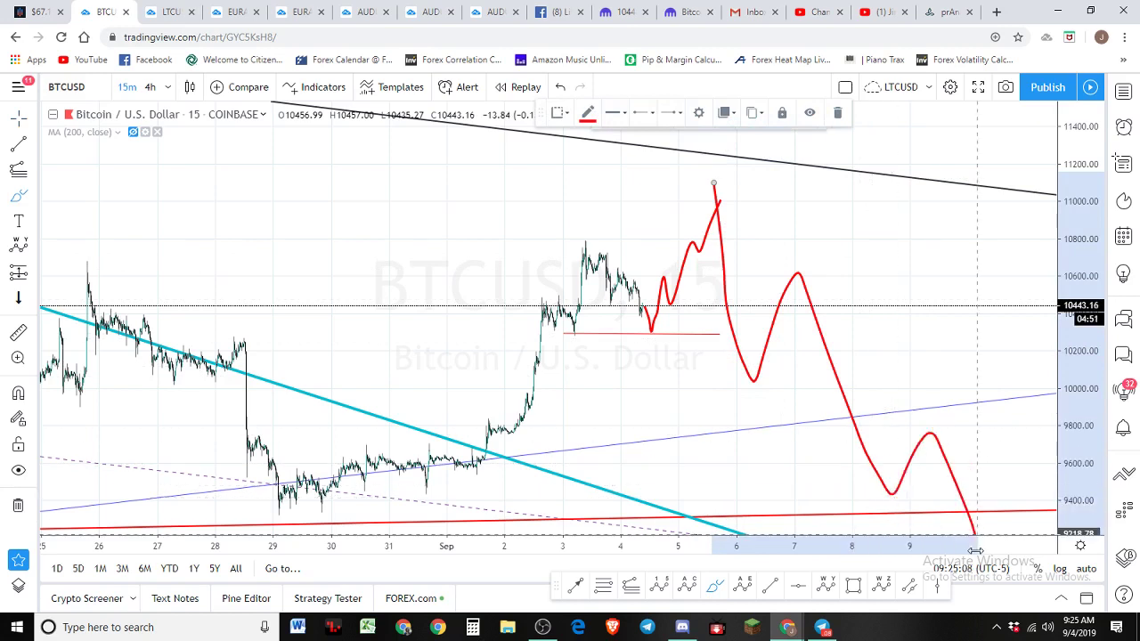
key(ctrl+z)
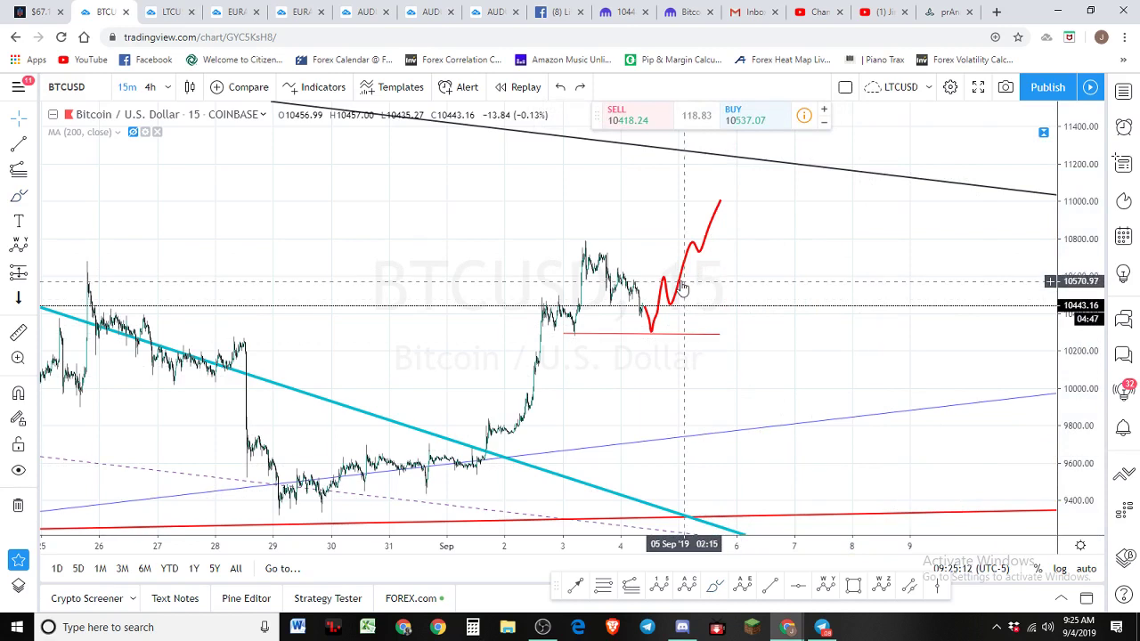
key(Delete)
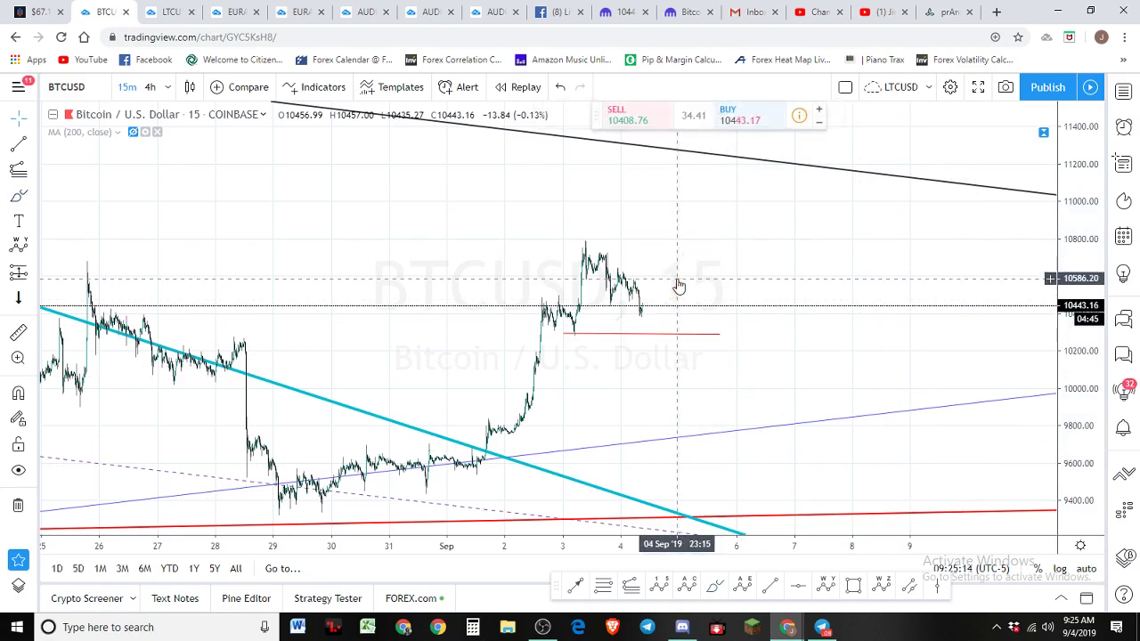
On the 4-hour chart, delete the teal WXY correction drawing inside the descending channel
click(150, 86)
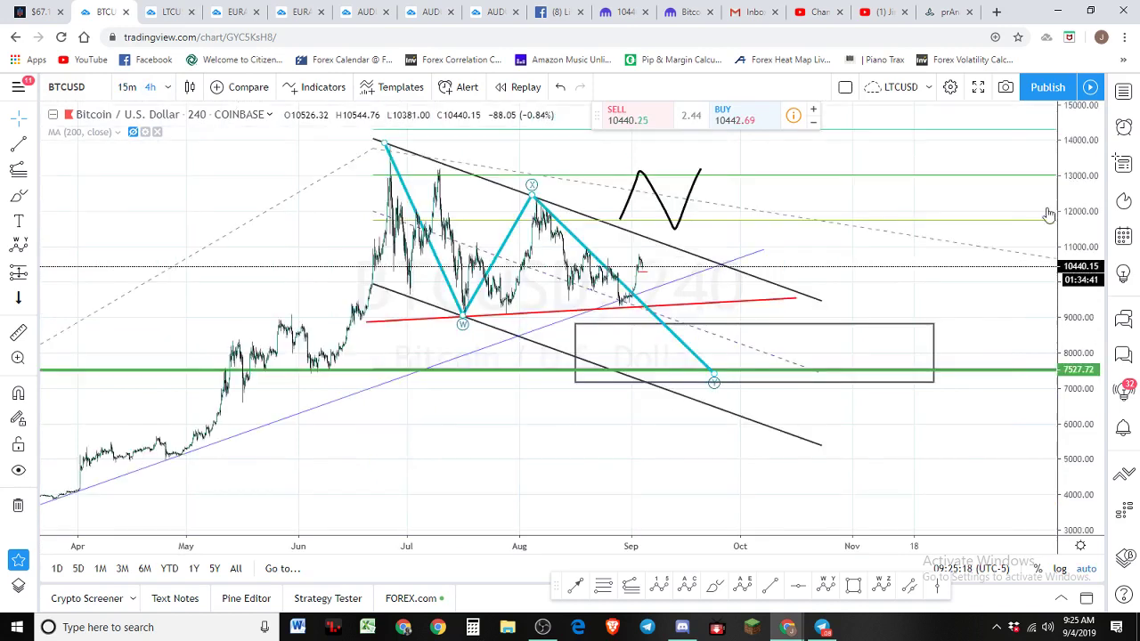
scroll(953, 256, up, 2)
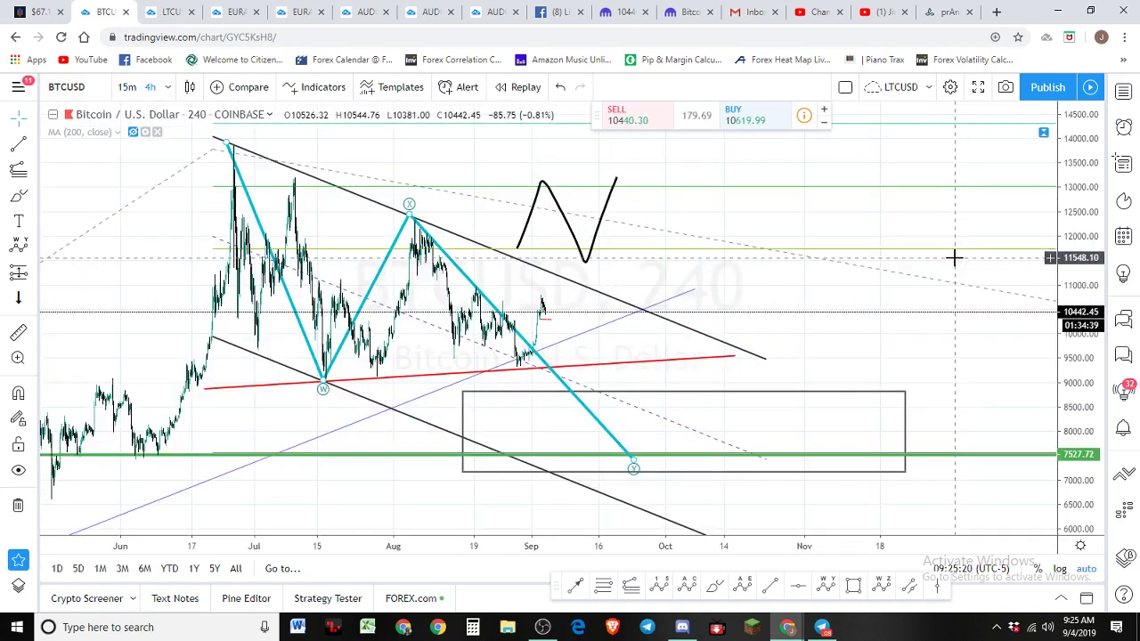
scroll(953, 257, down, 1)
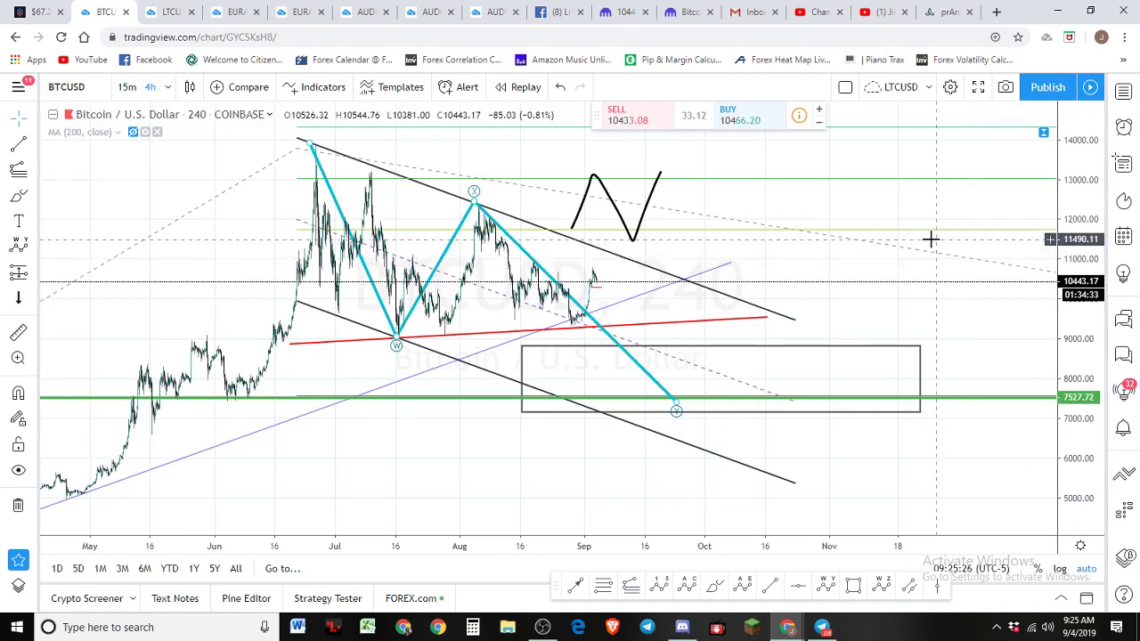
drag(474, 198, 468, 200)
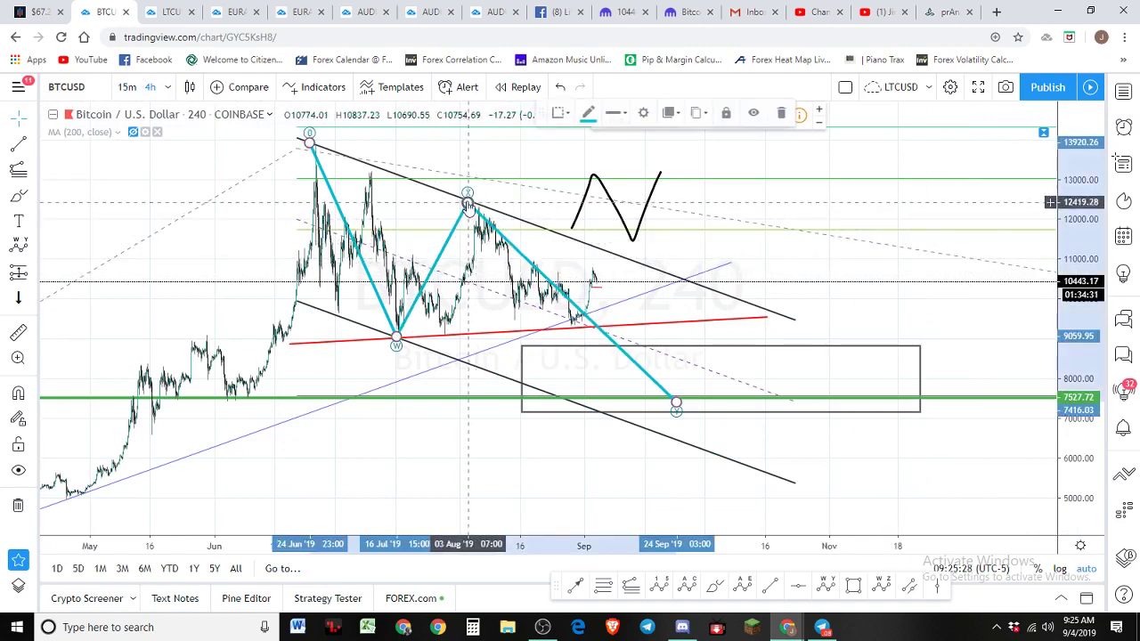
key(Delete)
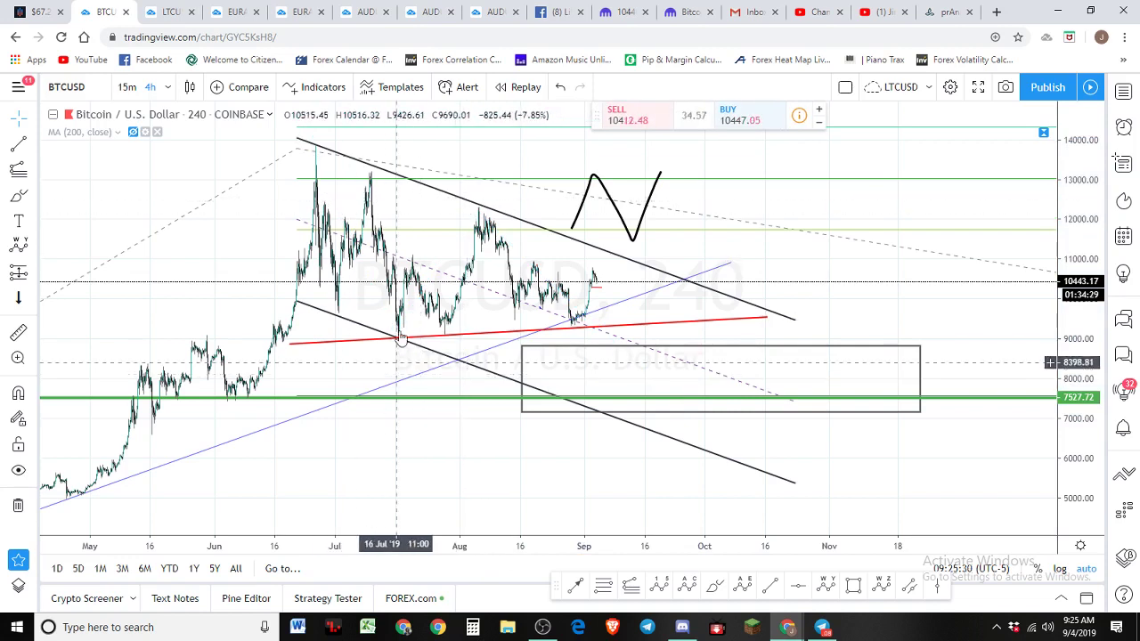
Trace the decline from the late June high to the mid-July low with a red Brush zigzag, and undo the second stroke projecting to about 14000
click(712, 589)
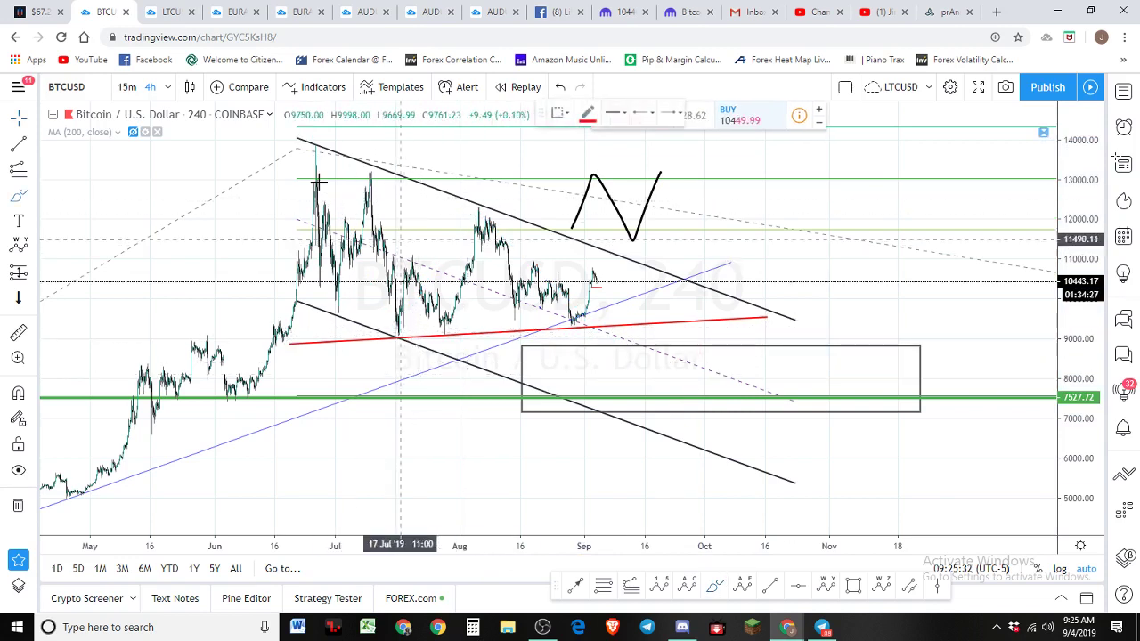
mouse_move(315, 156)
mouse_down()
mouse_move(331, 268)
mouse_move(359, 196)
mouse_move(397, 338)
mouse_move(486, 214)
mouse_move(526, 327)
mouse_move(583, 305)
mouse_move(609, 254)
mouse_move(631, 279)
mouse_move(720, 140)
mouse_up()
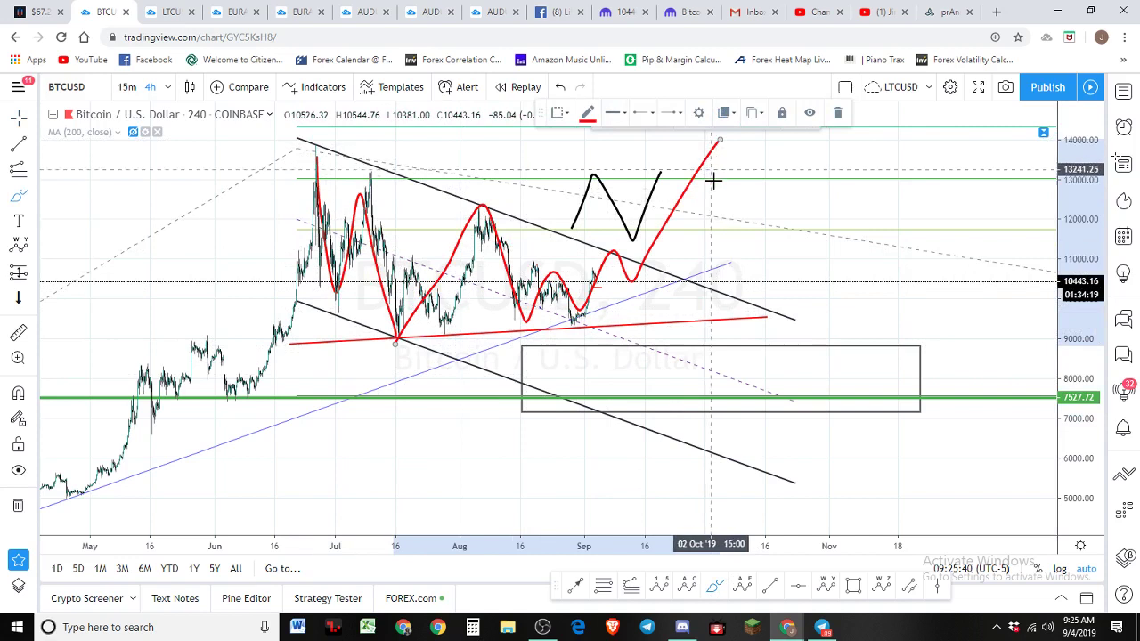
key(ctrl+z)
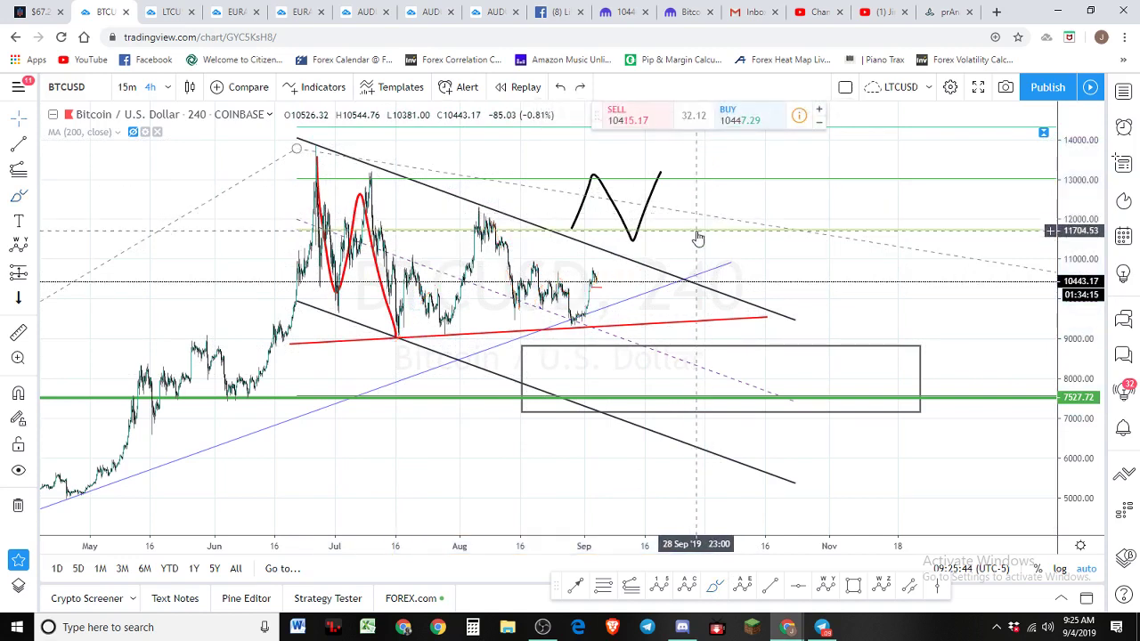
Try red Brush loops and arcs around the swings after the mid-July low, then undo them
scroll(692, 234, up, 2)
scroll(865, 326, up, 3)
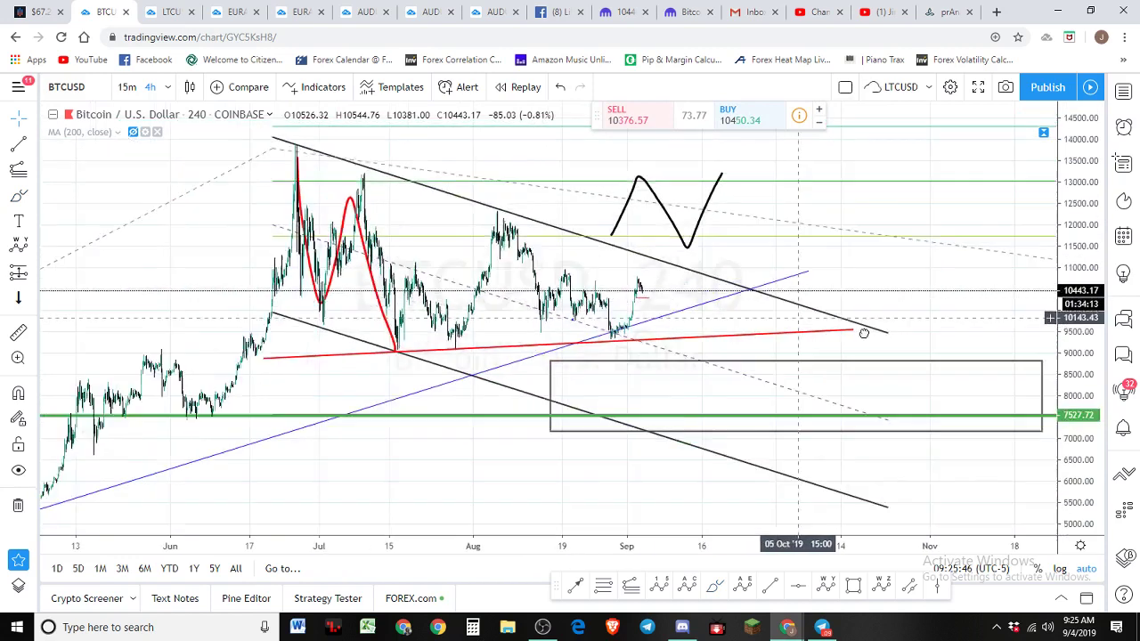
scroll(890, 343, up, 2)
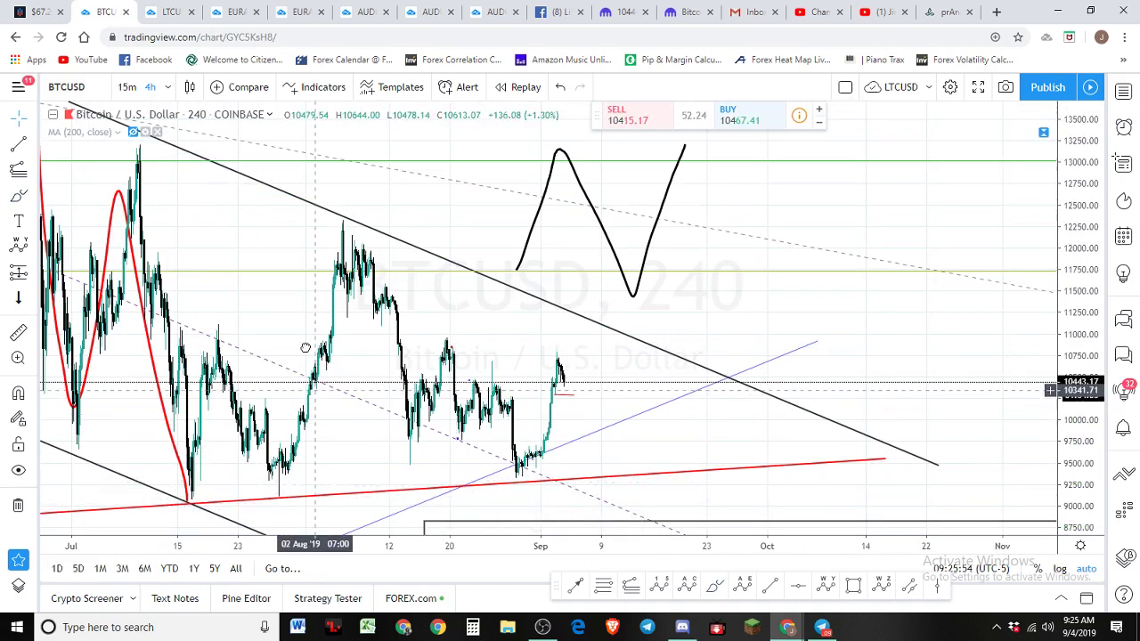
drag(306, 347, 432, 272)
click(714, 585)
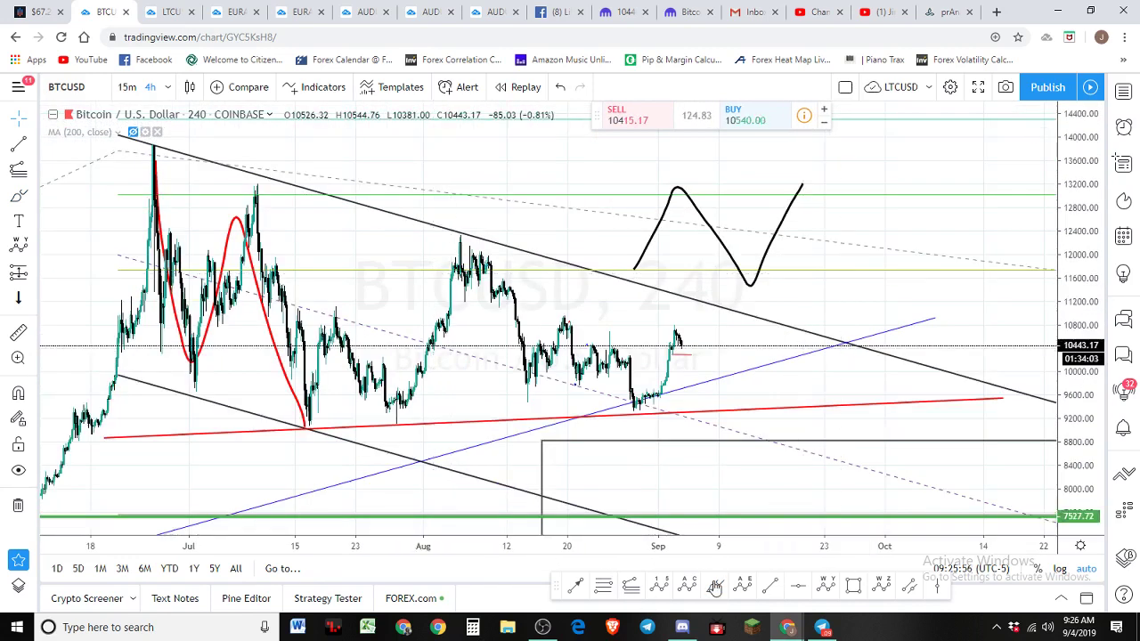
mouse_move(331, 301)
mouse_down()
mouse_move(329, 323)
mouse_move(397, 440)
mouse_move(362, 297)
mouse_move(338, 311)
mouse_move(331, 339)
mouse_move(365, 427)
mouse_move(281, 353)
mouse_up()
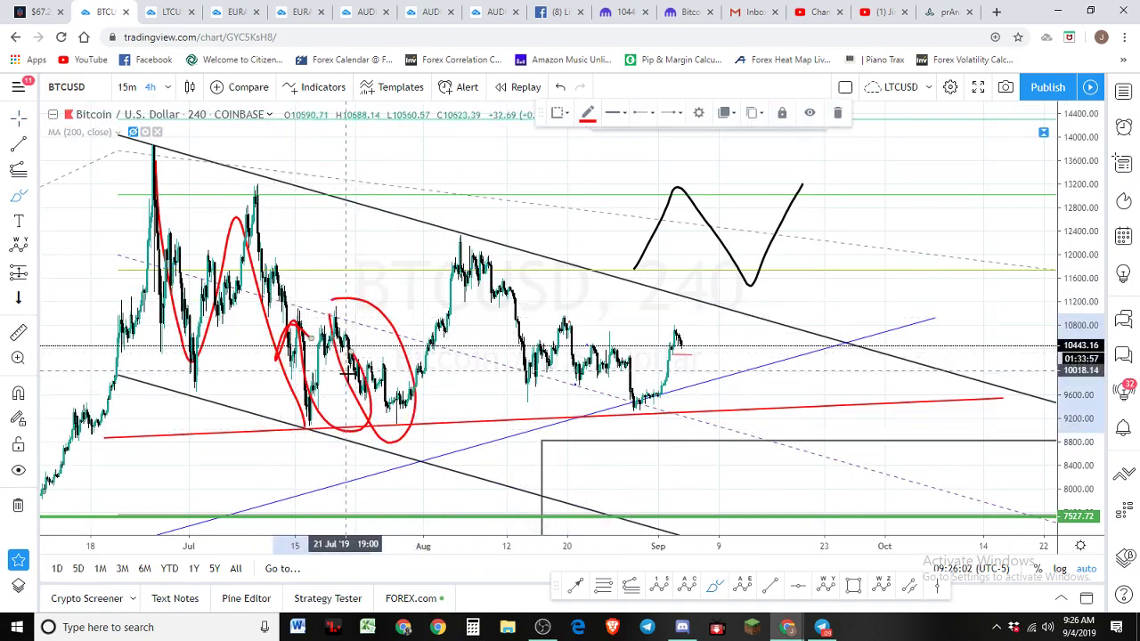
key(ctrl+z)
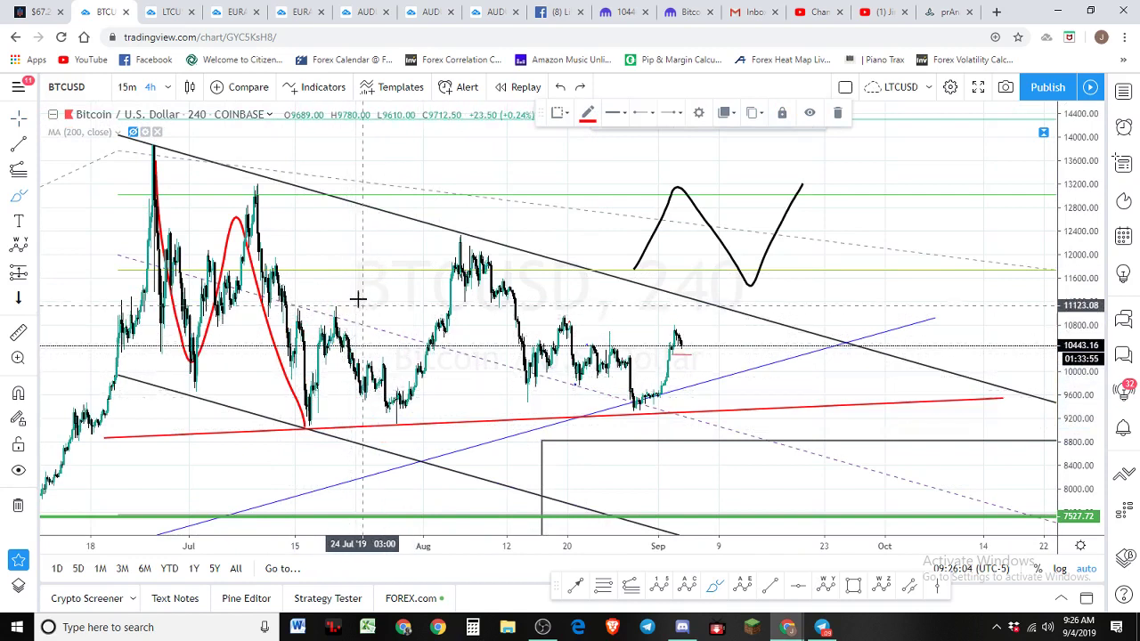
mouse_move(359, 300)
mouse_down()
mouse_move(325, 374)
mouse_move(399, 319)
mouse_move(390, 310)
mouse_up()
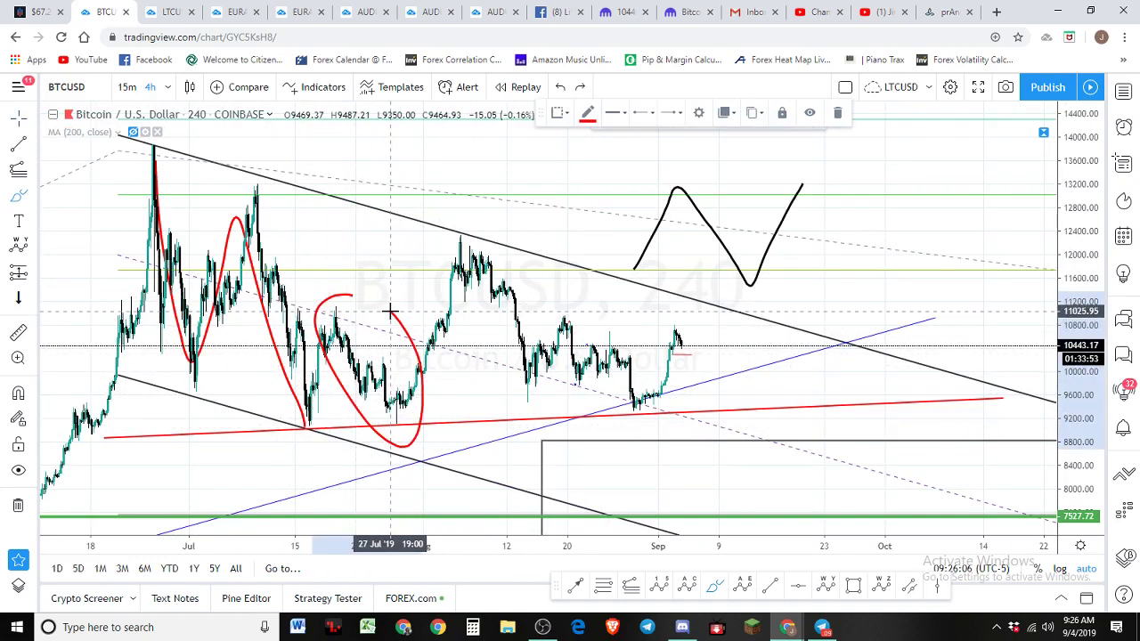
mouse_move(389, 366)
mouse_down()
mouse_move(330, 361)
mouse_move(287, 310)
mouse_up()
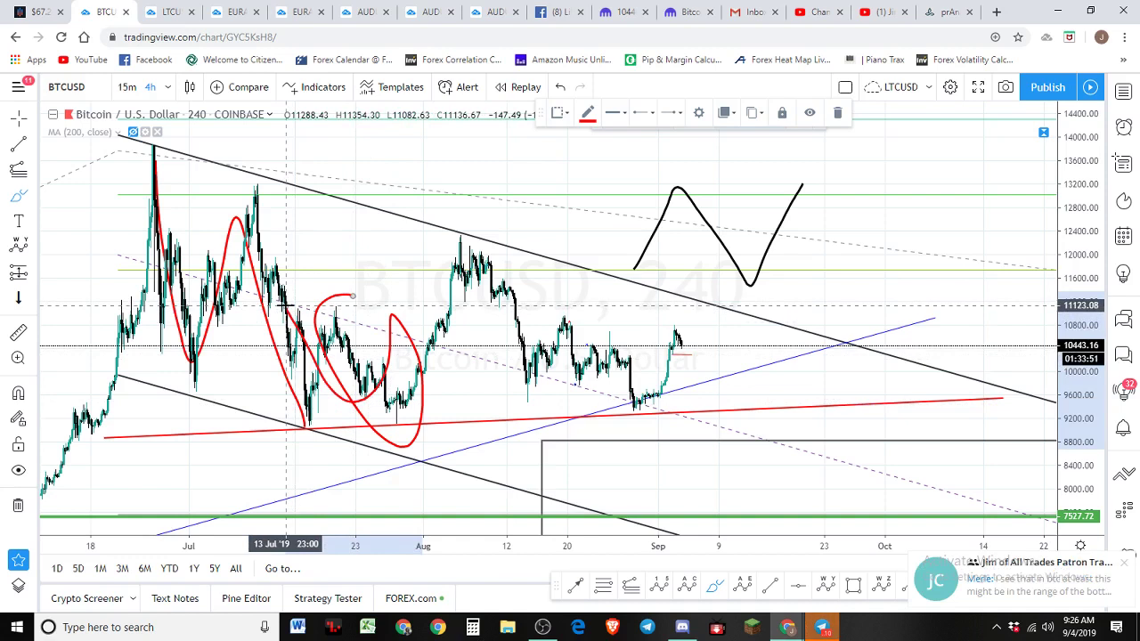
key(ctrl+z)
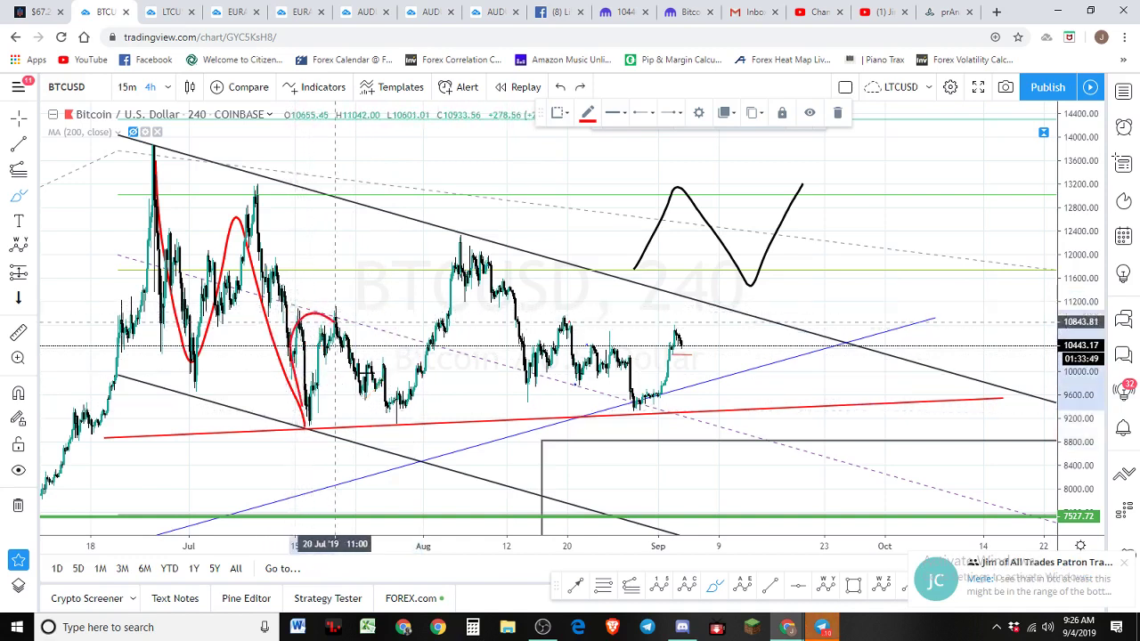
key(ctrl+z)
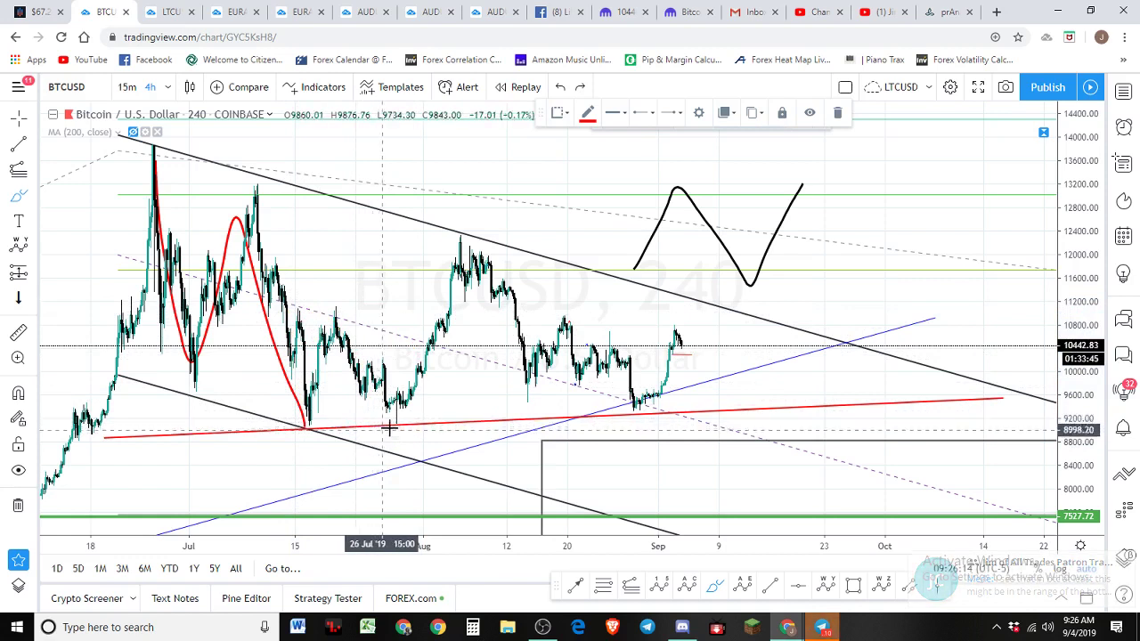
Try a red Brush path from the late July low through the August swings and up to about 13800 in early October, then undo it
drag(396, 418, 472, 252)
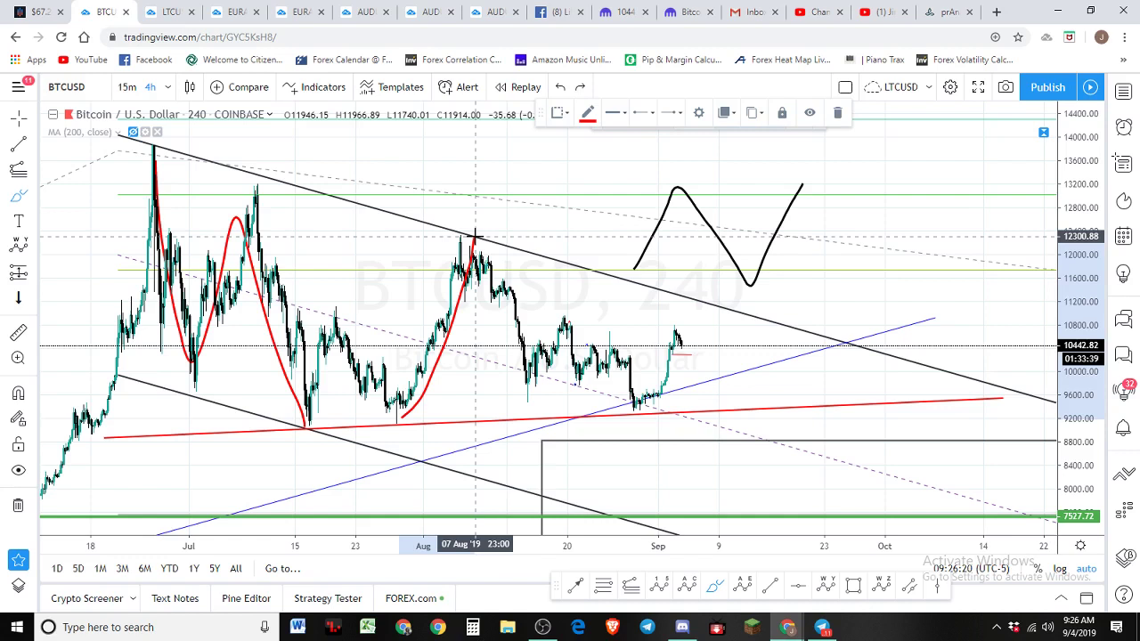
mouse_move(475, 237)
mouse_down()
mouse_move(538, 383)
mouse_move(588, 333)
mouse_move(637, 414)
mouse_move(691, 297)
mouse_move(702, 336)
mouse_move(791, 188)
mouse_move(835, 285)
mouse_move(900, 147)
mouse_up()
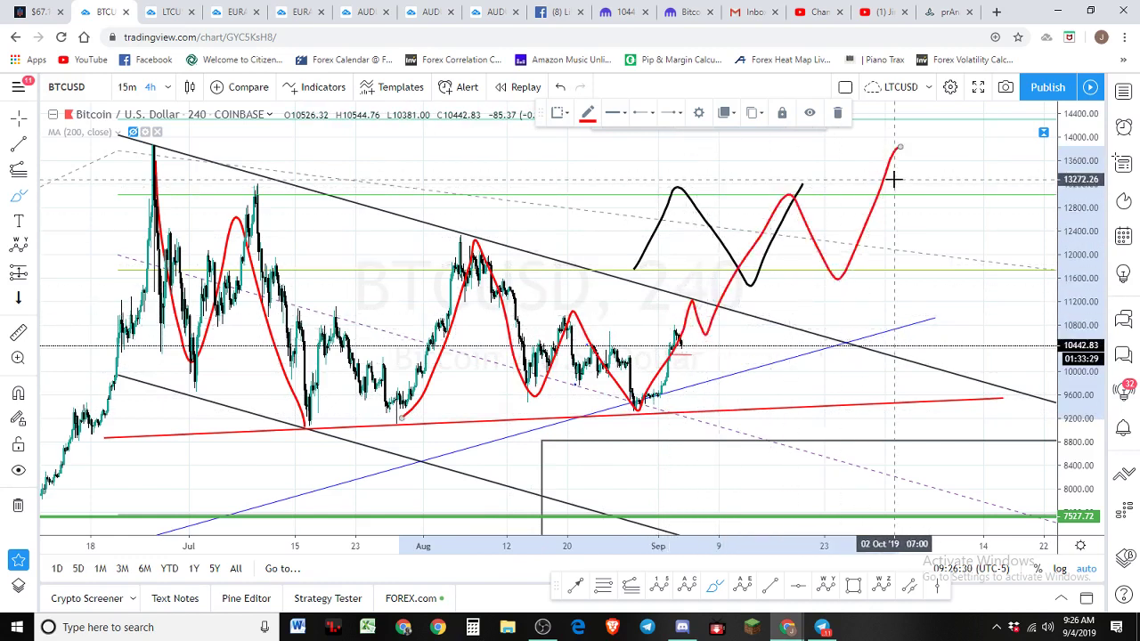
key(ctrl+z)
Sketch a red Brush zigzag from the mid-July low through the late July low and early August high, then up to about 13965
scroll(893, 179, left, 5)
click(894, 180)
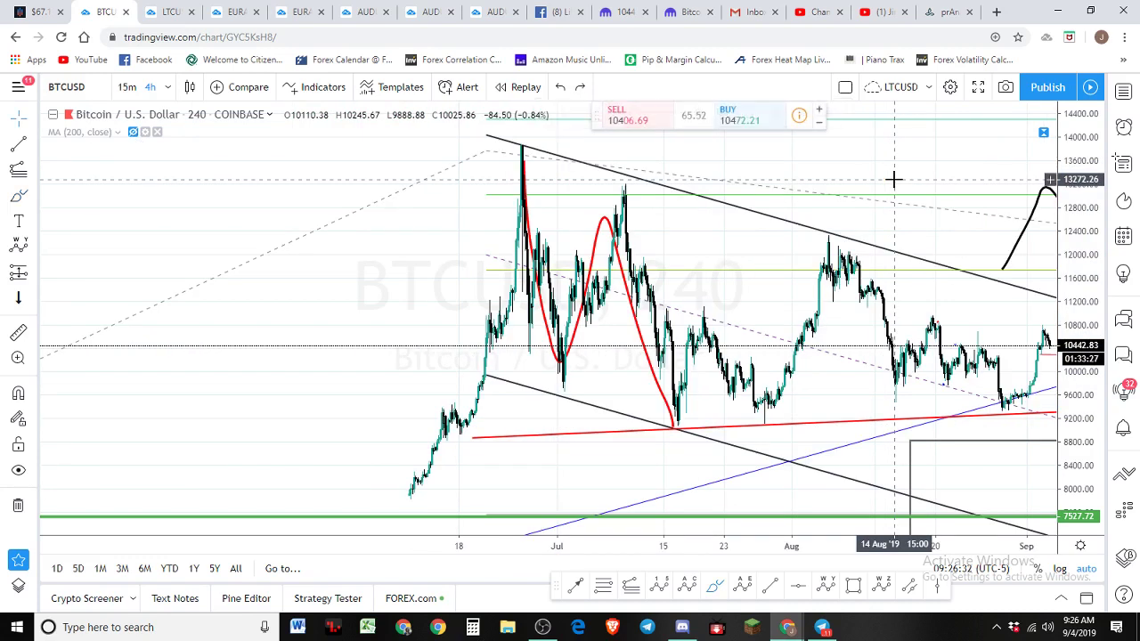
scroll(842, 280, down, 3)
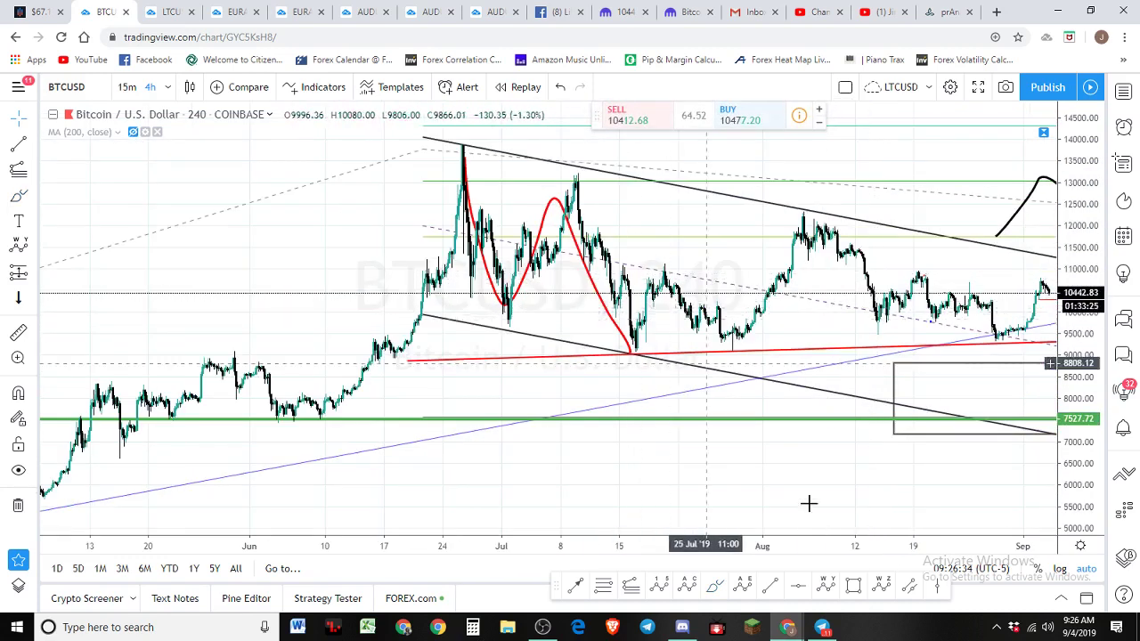
click(722, 587)
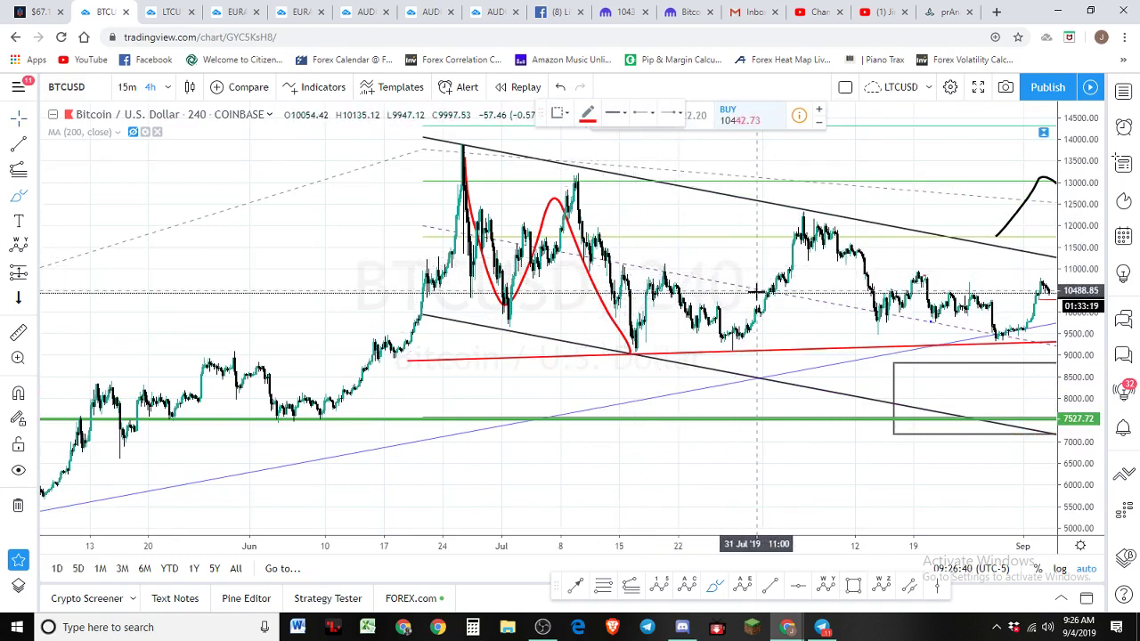
drag(628, 360, 635, 312)
mouse_move(653, 265)
mouse_down()
mouse_move(670, 257)
mouse_move(680, 286)
mouse_move(702, 310)
mouse_move(731, 311)
mouse_move(748, 345)
mouse_move(778, 246)
mouse_move(806, 214)
mouse_up()
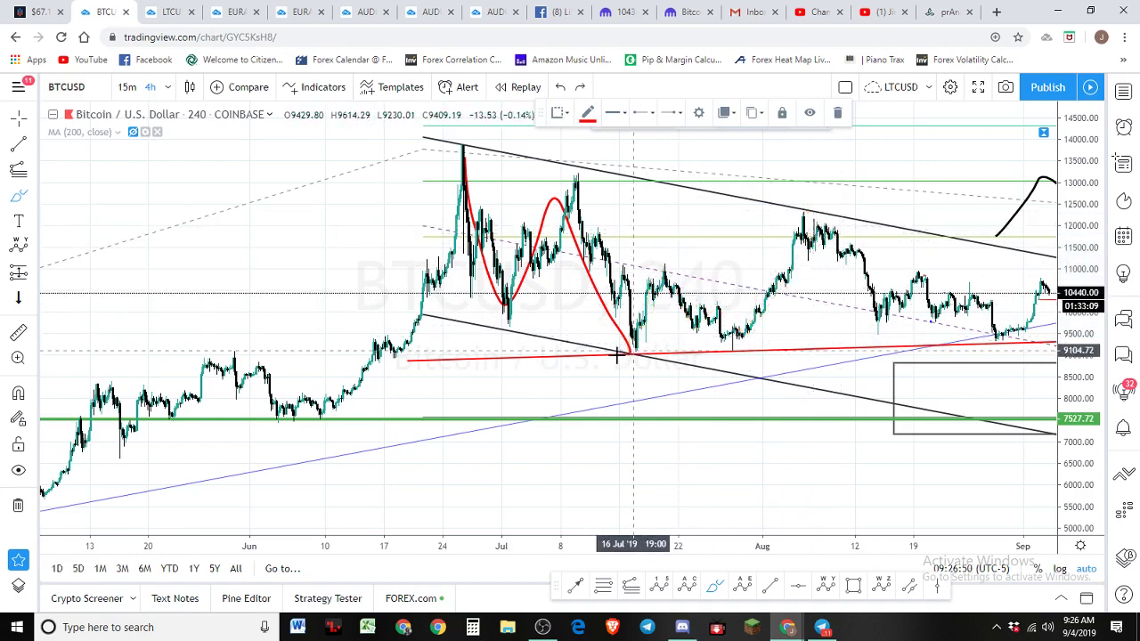
mouse_move(631, 350)
mouse_down()
mouse_move(664, 267)
mouse_move(812, 205)
mouse_up()
drag(860, 156, 871, 140)
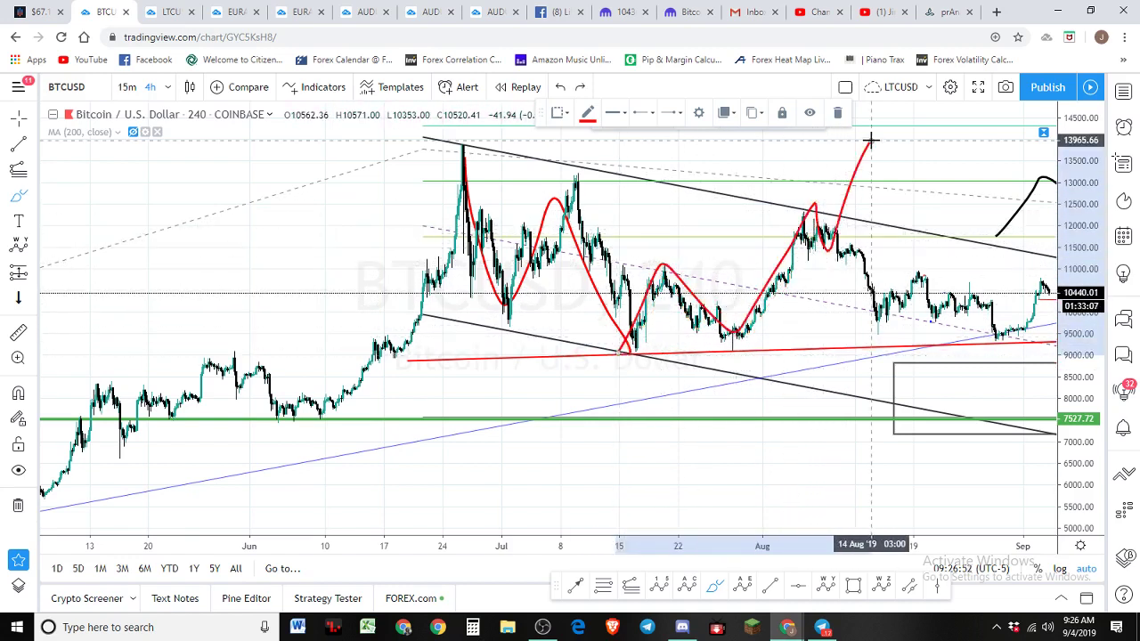
Undo the projected Brush zigzag and redraw it in red from the mid-July low through the late July low to the early August high
key(ctrl+z)
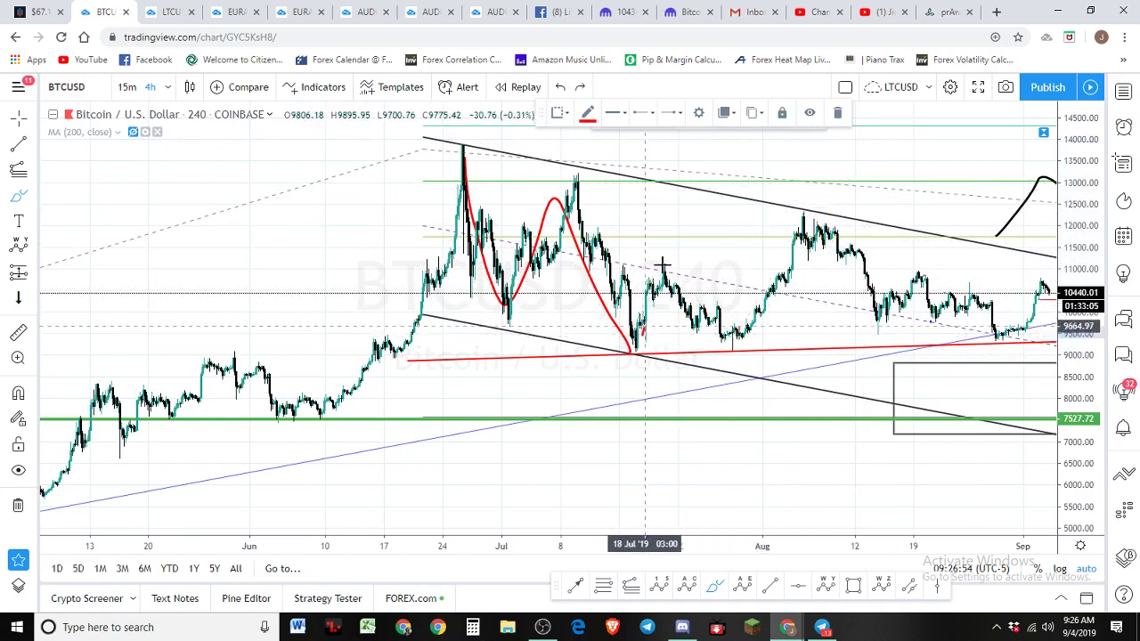
key(ctrl+y)
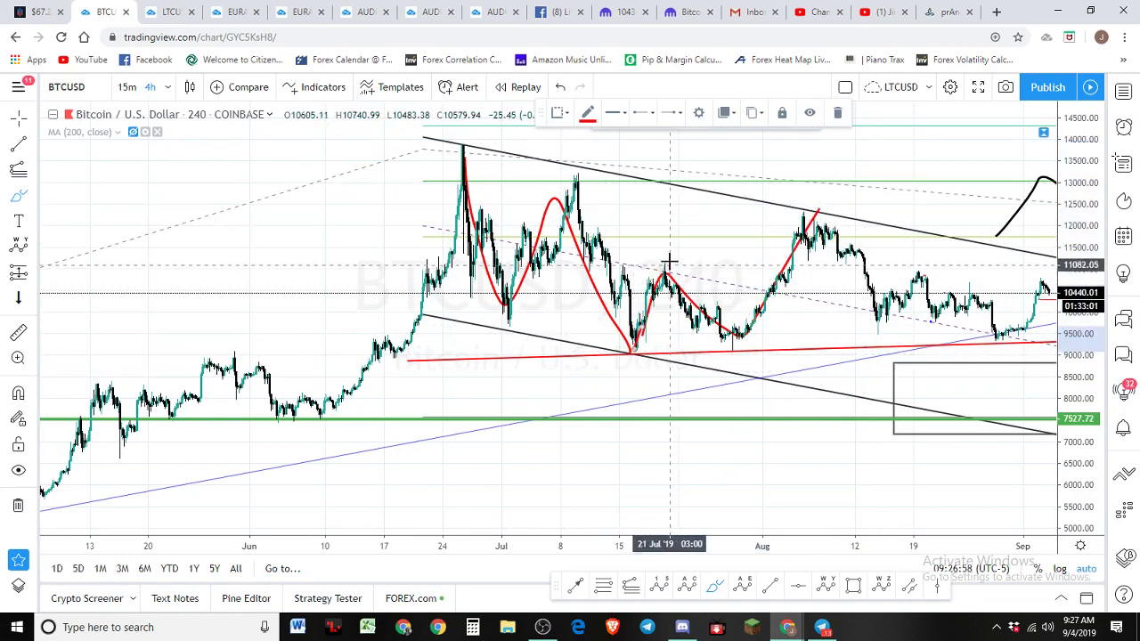
Place a Trend-Based Fib Extension from the mid-July low at 9088.25 through the 20 July high at 11098.53 to the pullback at 9154.16
click(631, 585)
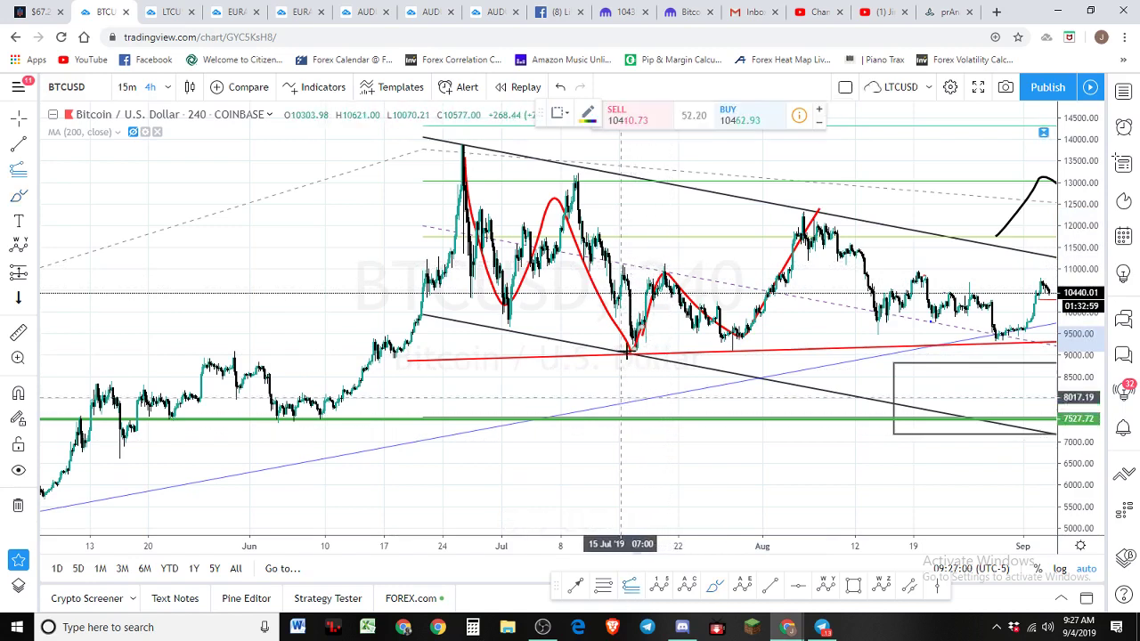
click(666, 265)
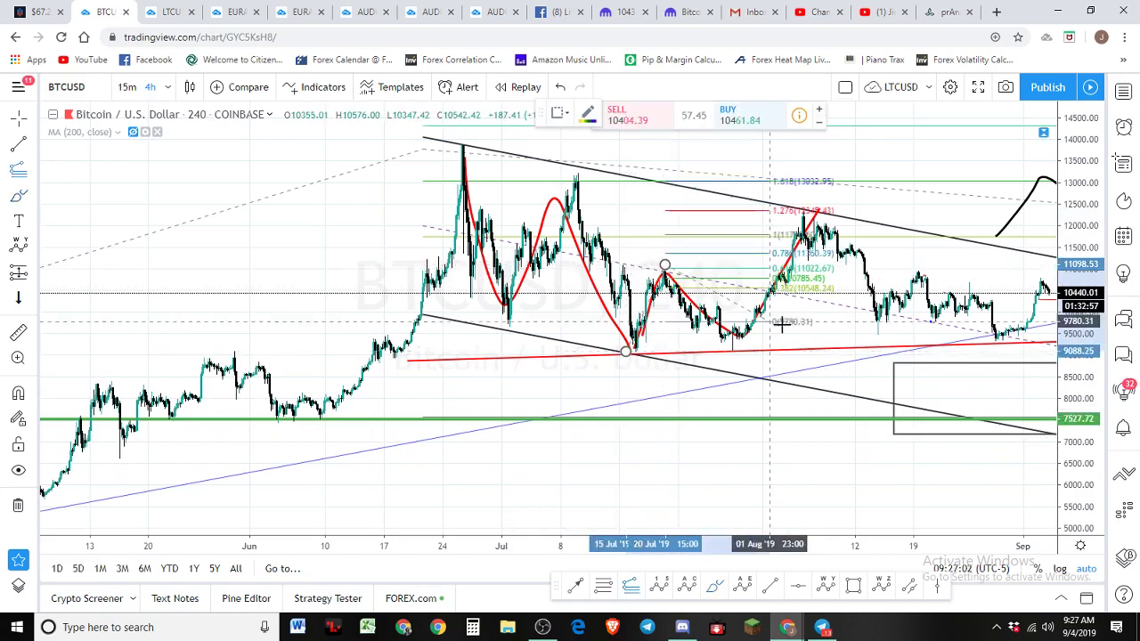
click(821, 346)
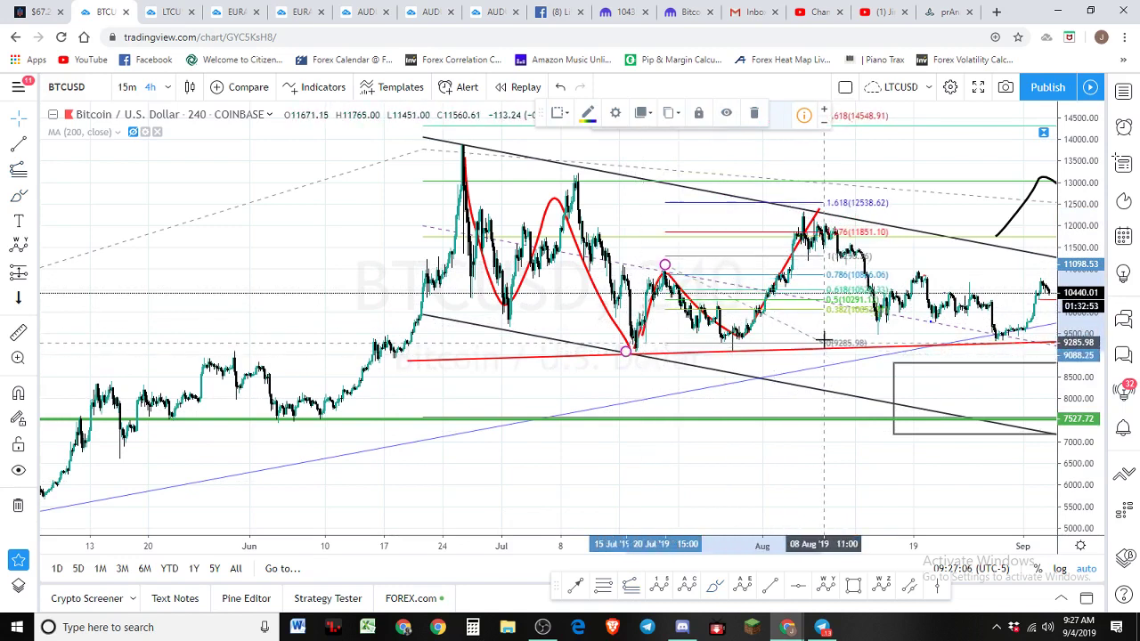
click(818, 207)
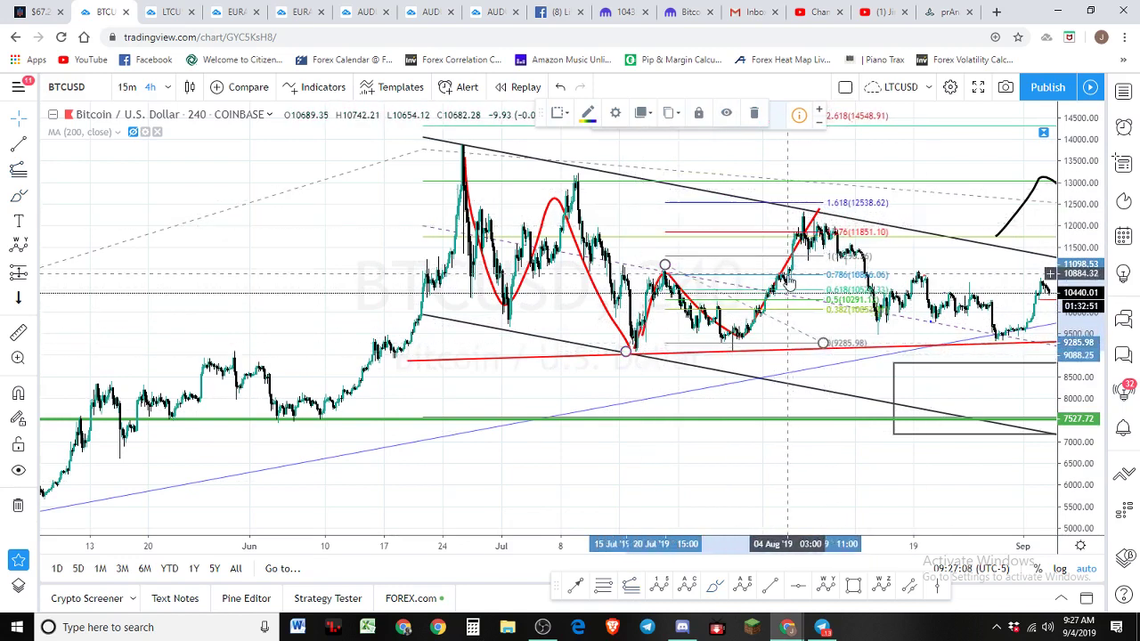
drag(823, 342, 823, 349)
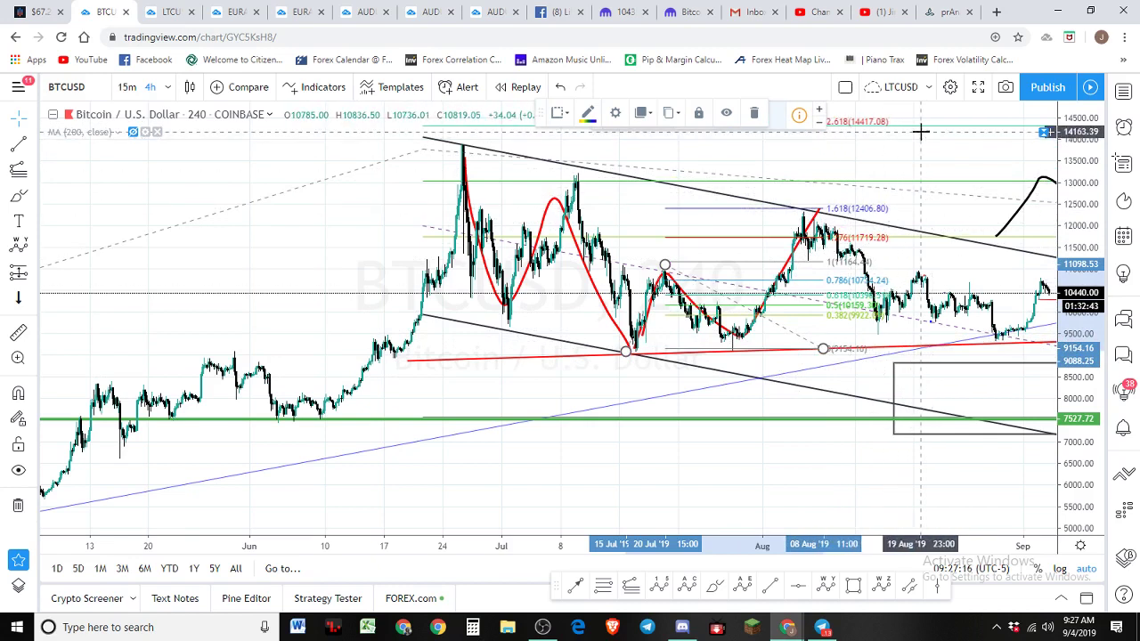
Delete the red Brush paths tracing the late June to mid-July decline and the following rise to the early August high
scroll(890, 178, up, 2)
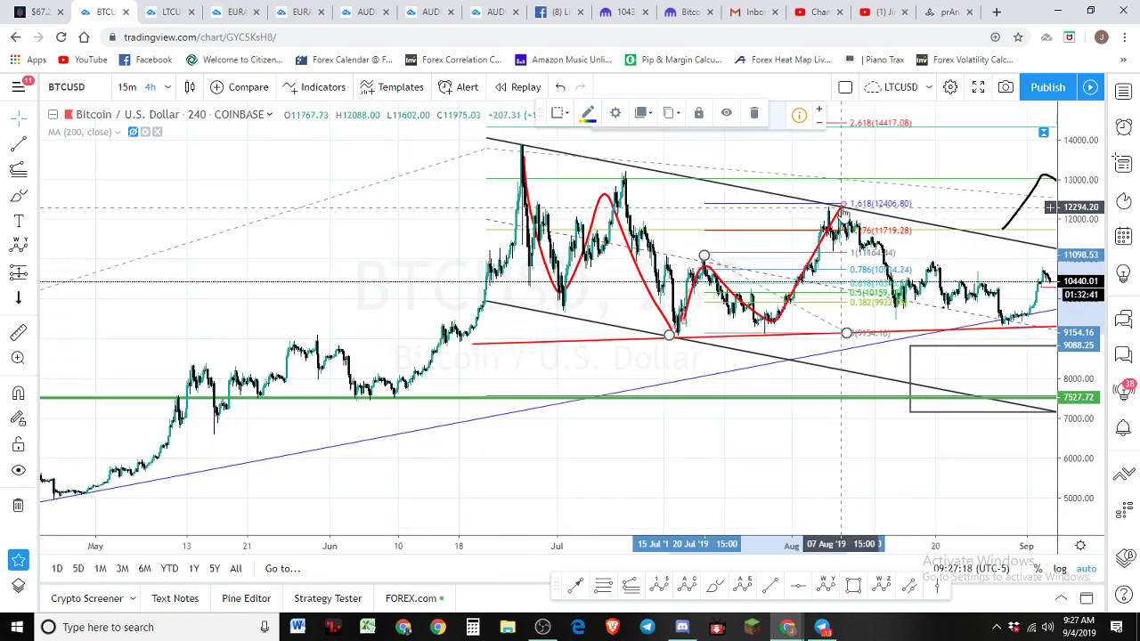
key(Delete)
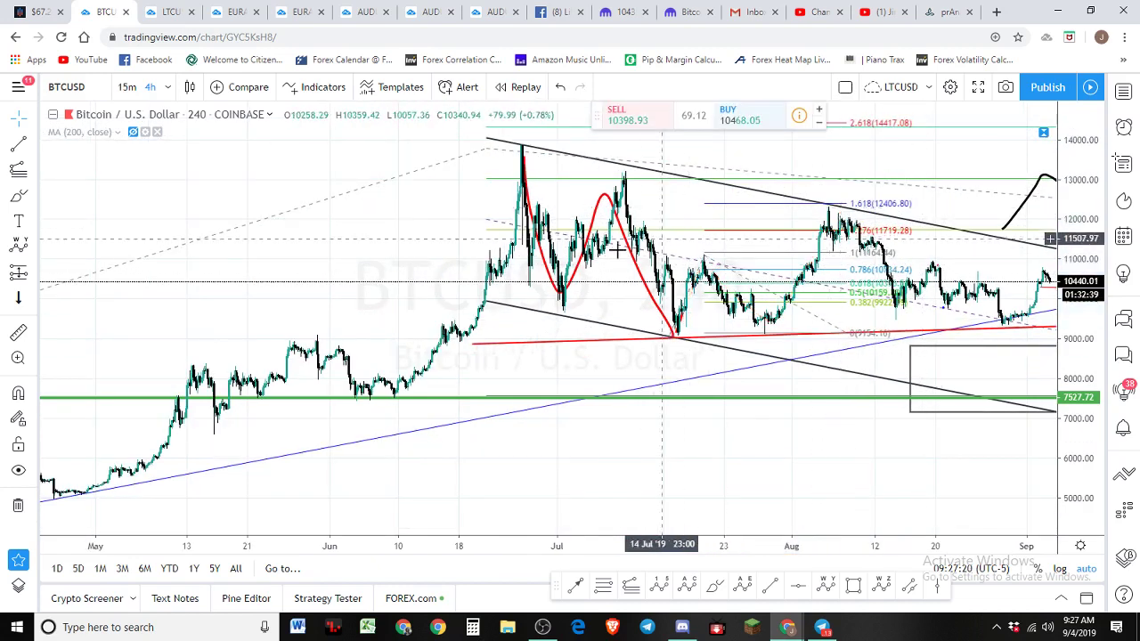
click(616, 230)
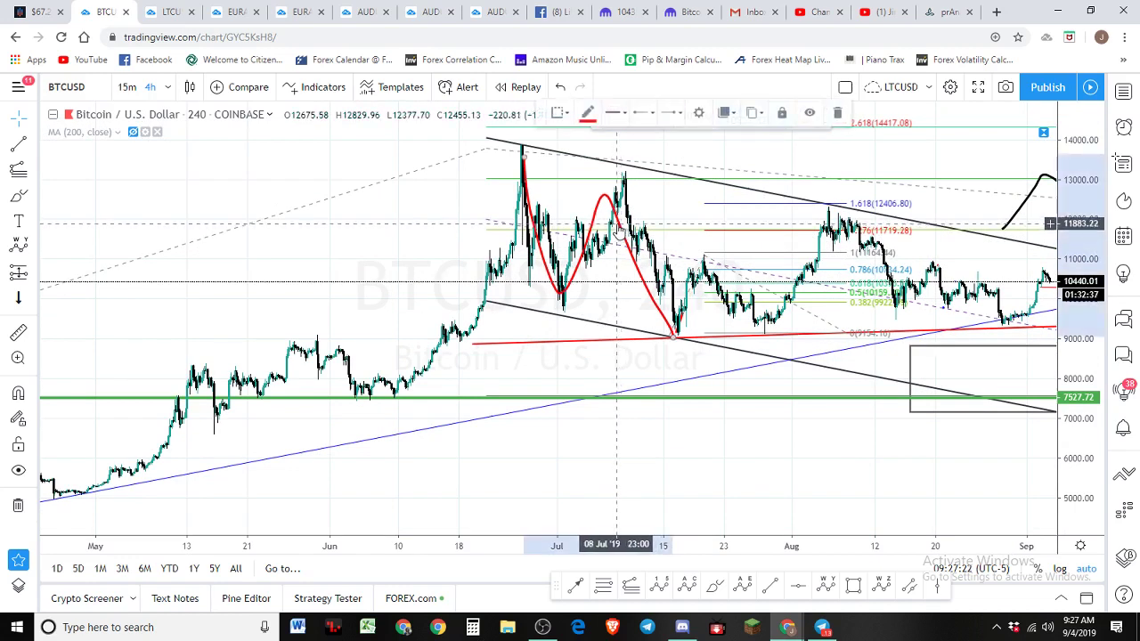
key(Delete)
scroll(617, 230, up, 2)
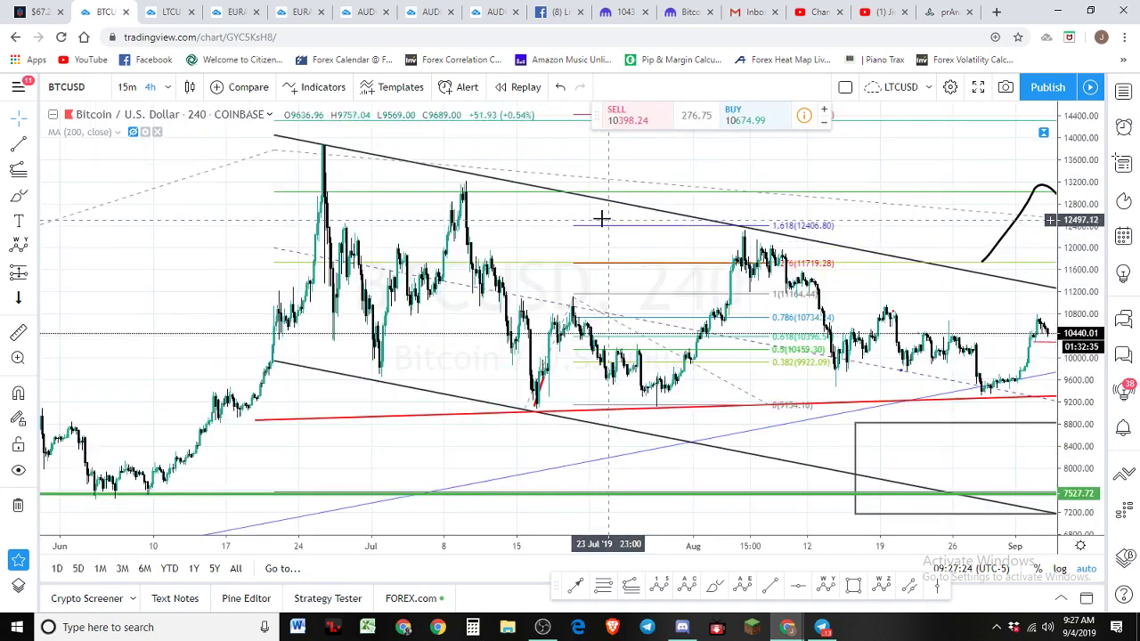
scroll(712, 187, right, 3)
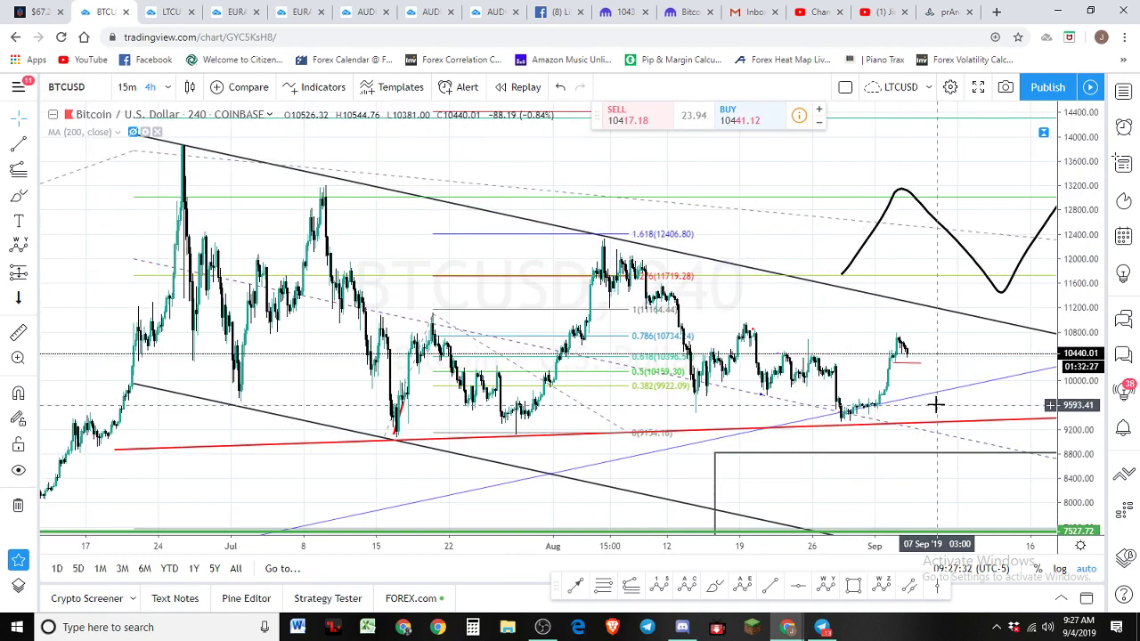
scroll(1015, 376, down, 2)
scroll(1015, 375, up, 4)
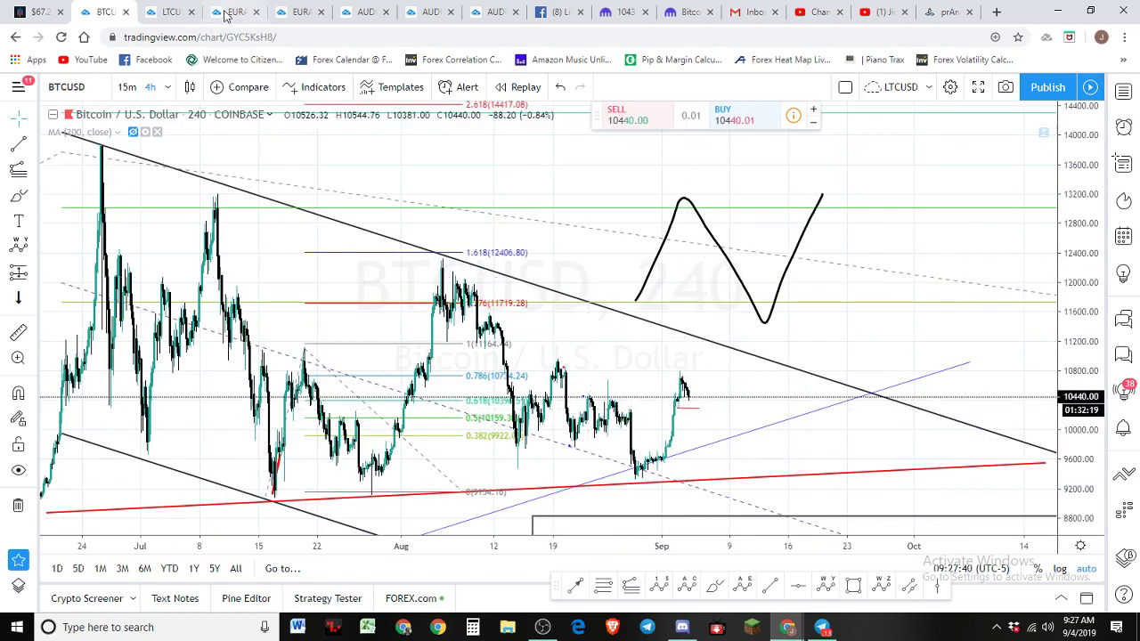
Switch to the LTCUSD chart and delete the existing Fib extension drawn from the late August low
click(172, 13)
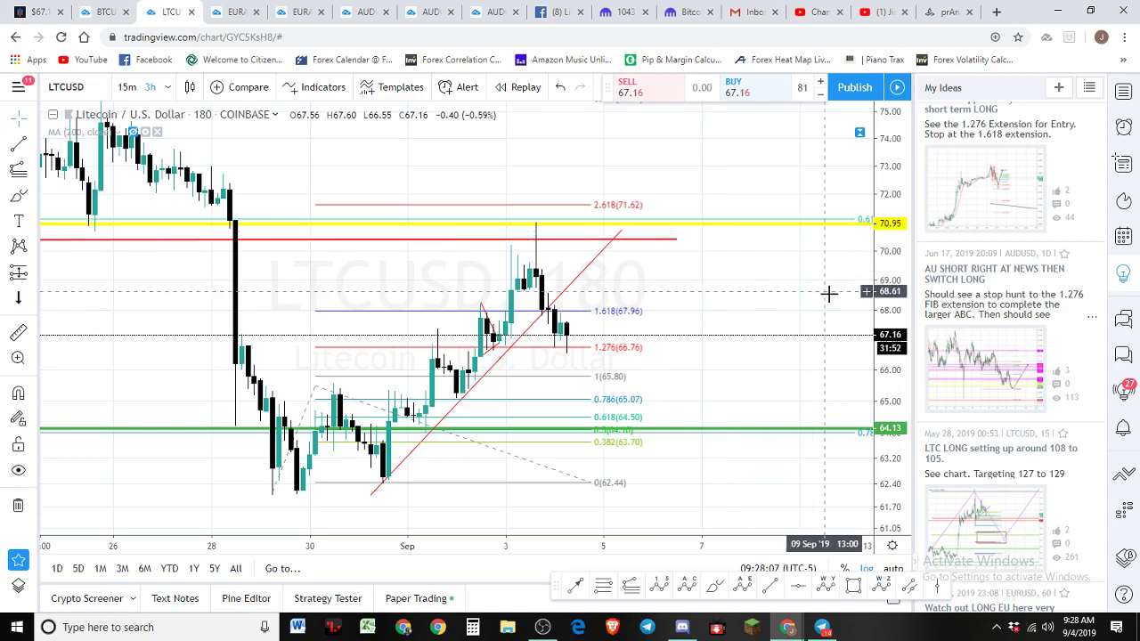
drag(882, 286, 871, 258)
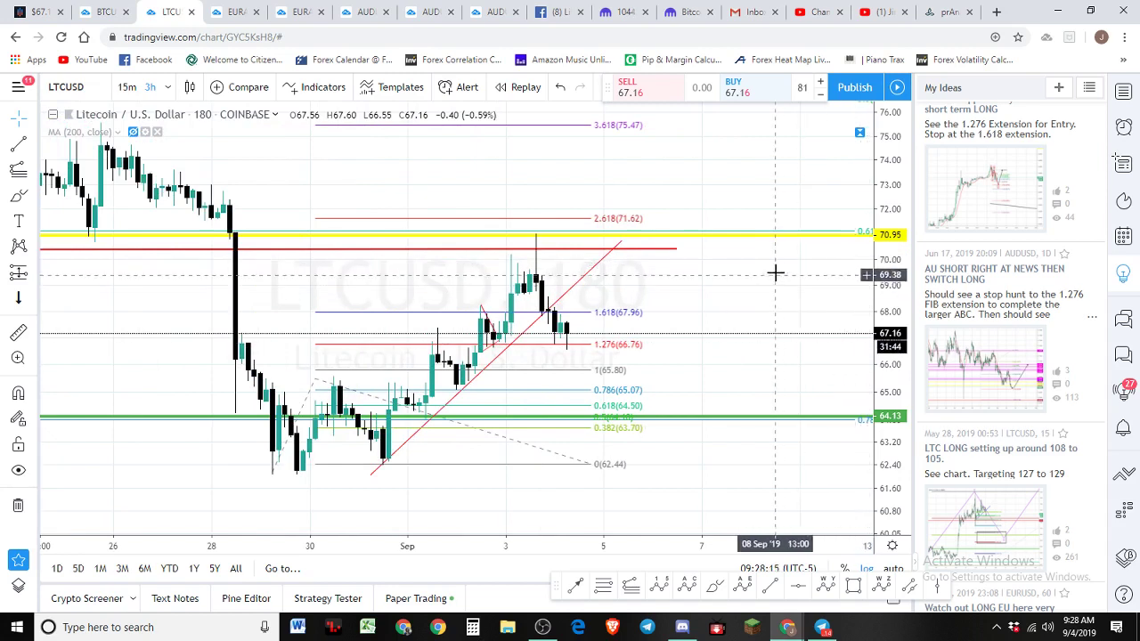
click(634, 345)
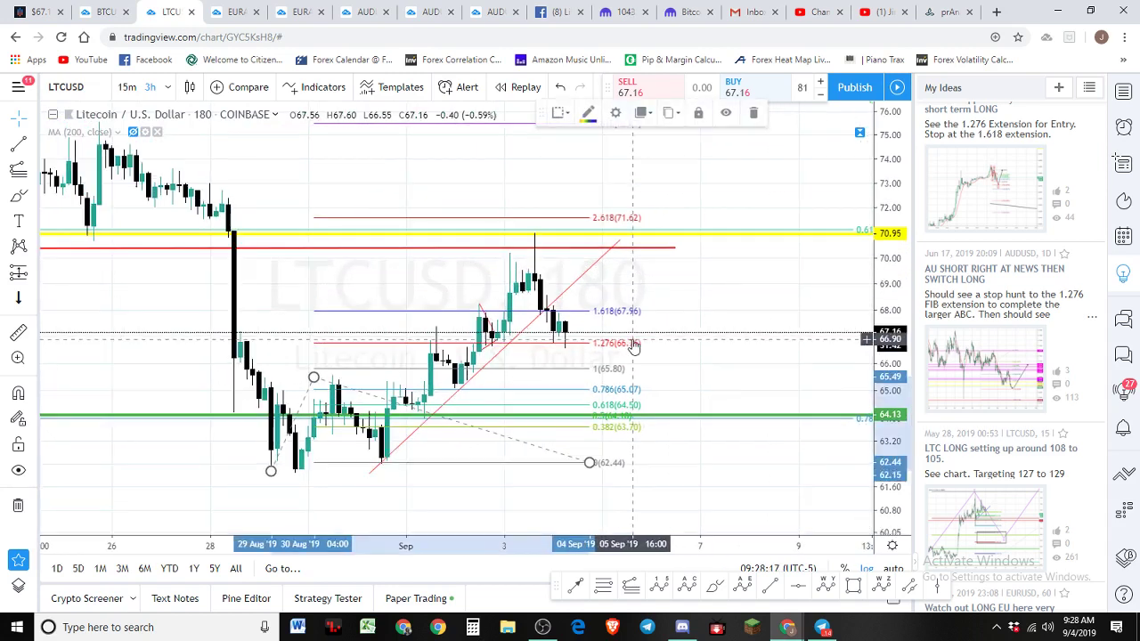
key(Delete)
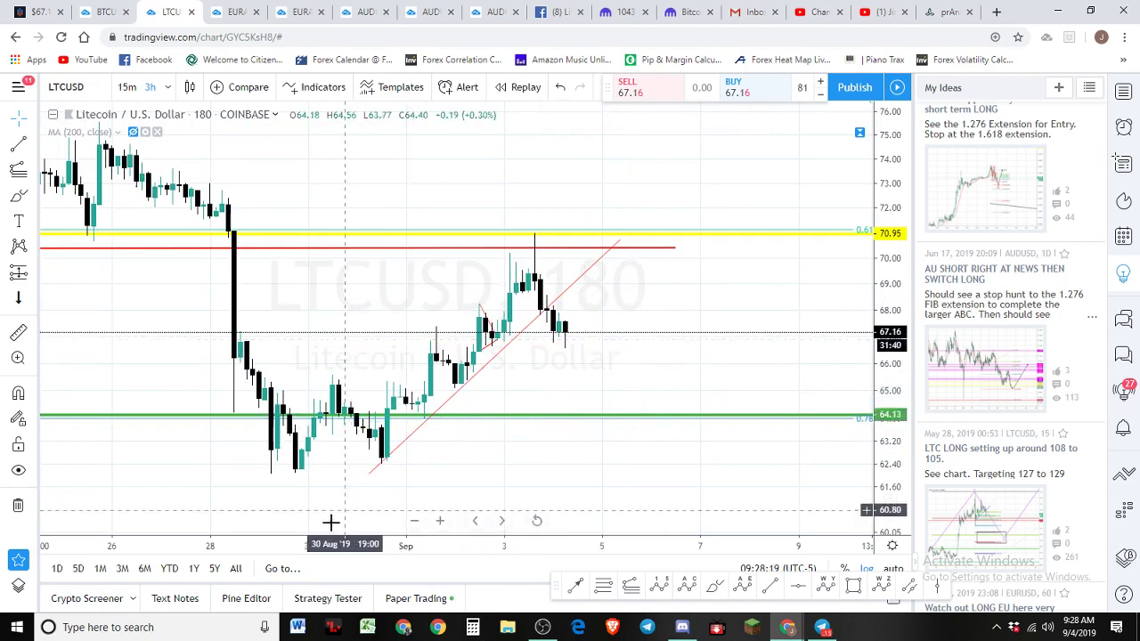
Try red Brush strokes circling and tracing the late August lows on LTCUSD, then undo them
click(724, 588)
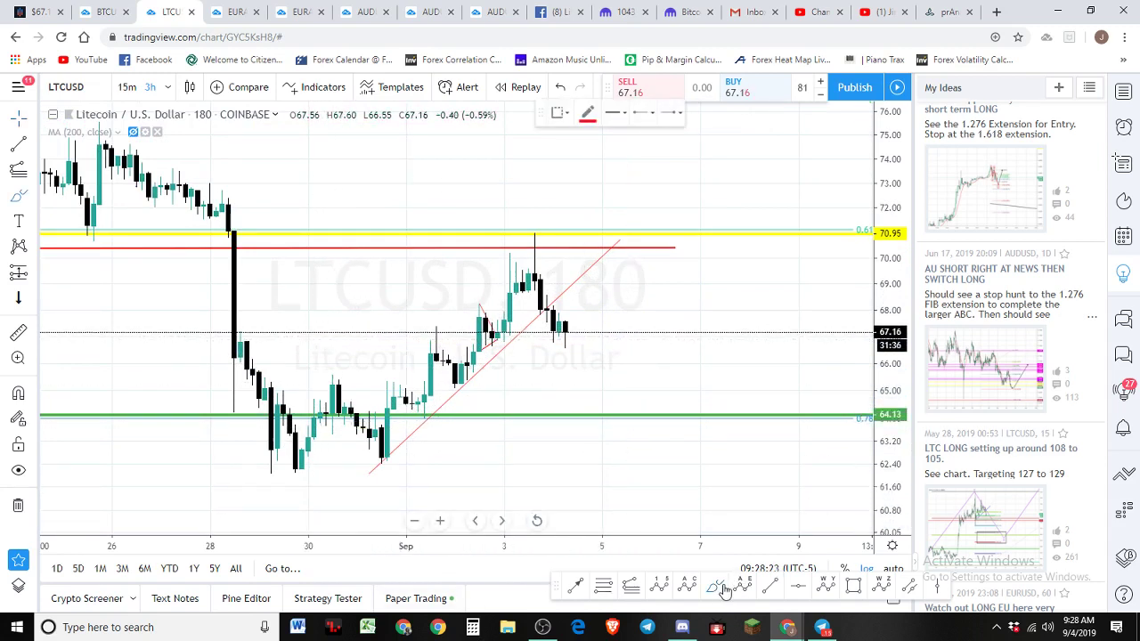
mouse_move(323, 426)
mouse_down()
mouse_move(287, 392)
mouse_move(287, 491)
mouse_move(304, 381)
mouse_move(314, 428)
mouse_move(305, 468)
mouse_move(351, 409)
mouse_up()
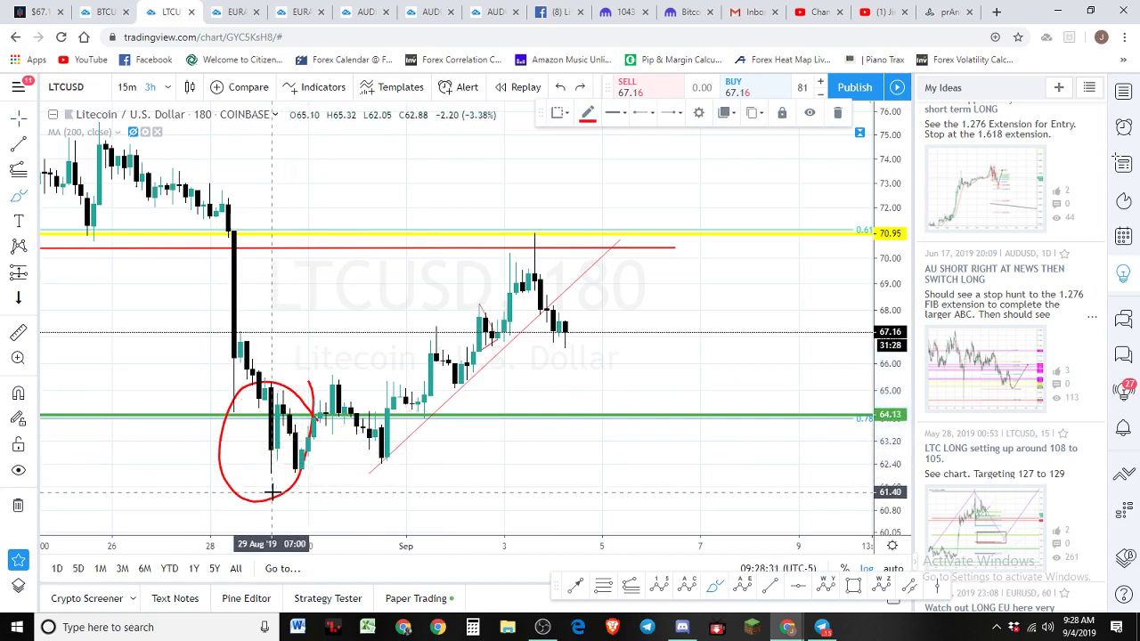
drag(235, 349, 296, 473)
mouse_move(231, 393)
mouse_down()
mouse_move(259, 465)
mouse_move(285, 477)
mouse_move(323, 401)
mouse_move(386, 473)
mouse_up()
key(ctrl+z)
key(ctrl+z)
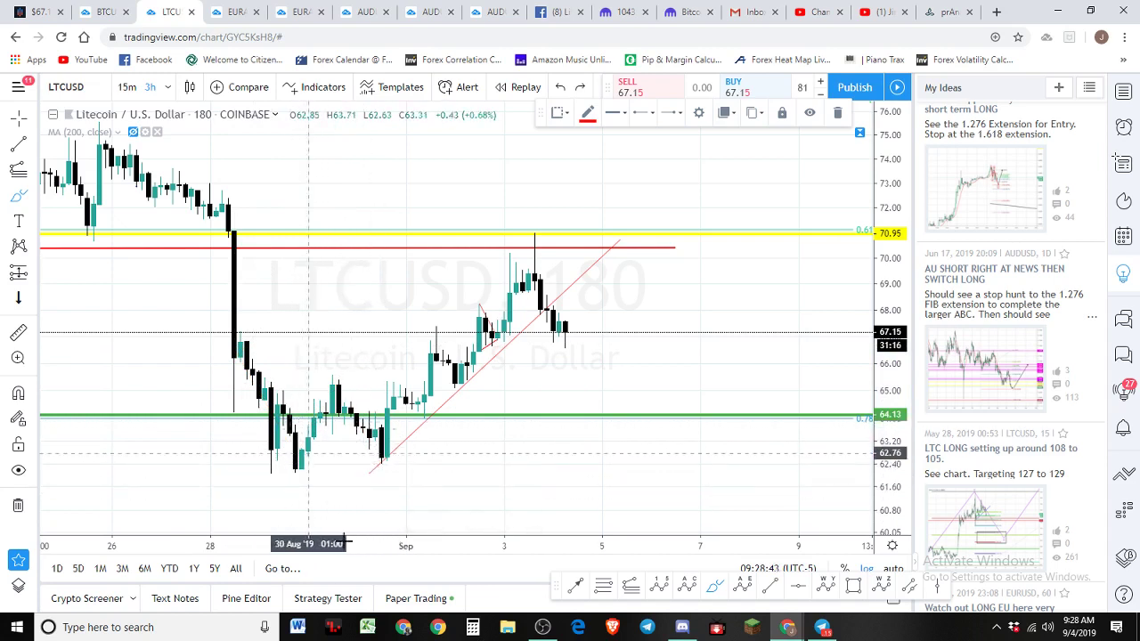
Place a Trend-Based Fib Extension from the 29 August low at 62.12 through the 30 August high at 65.55 to 62.27
click(631, 586)
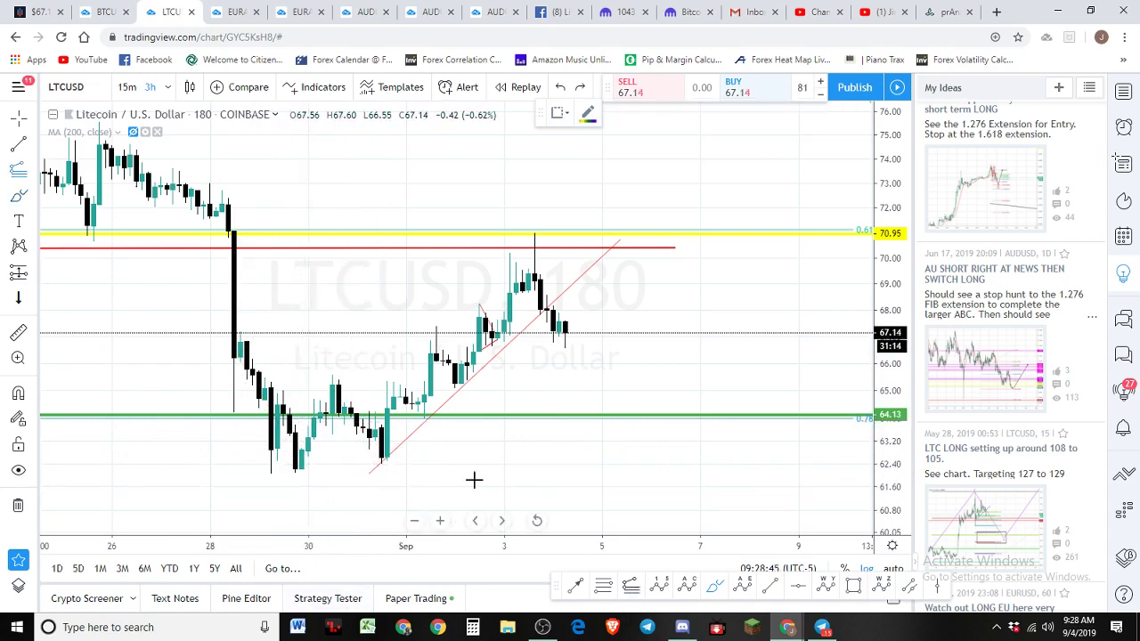
click(331, 376)
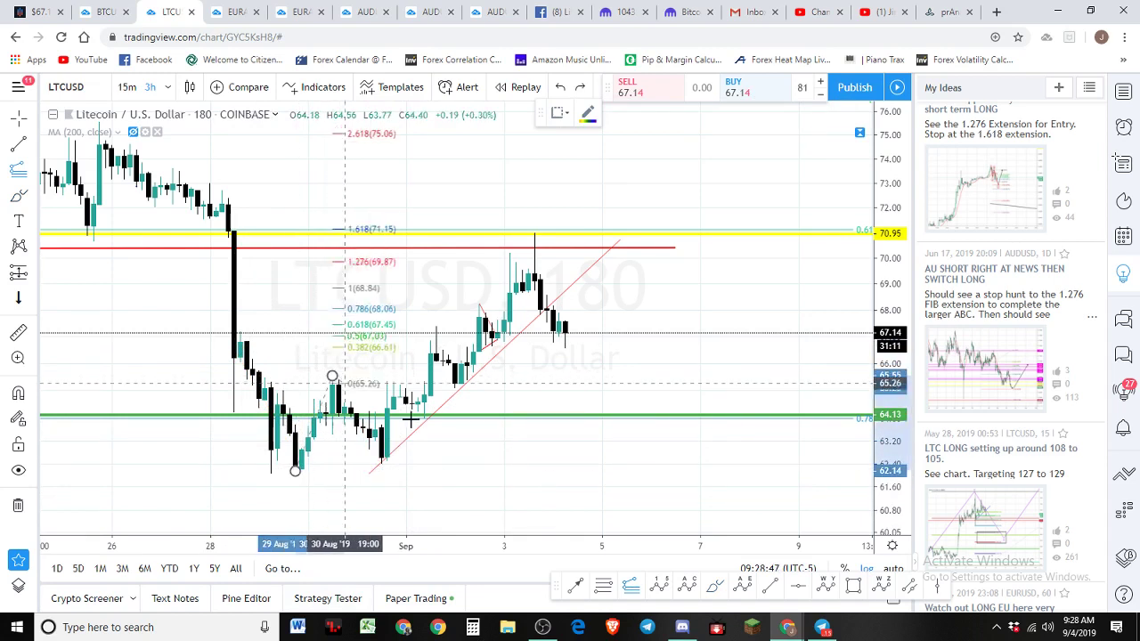
click(579, 466)
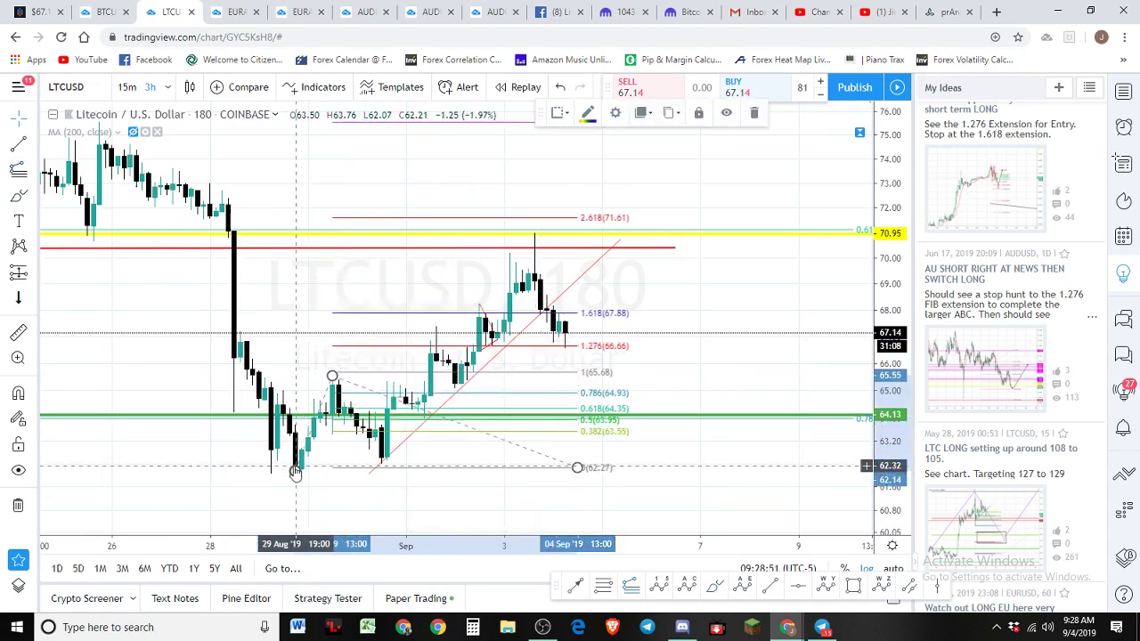
drag(285, 471, 284, 471)
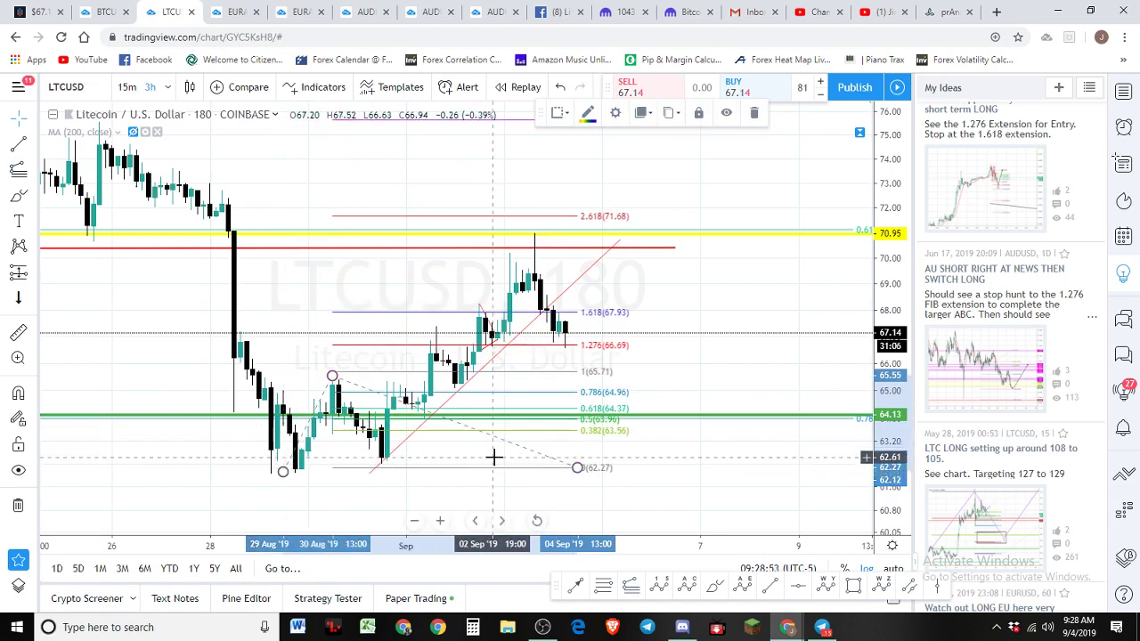
Trace the 29 August to 3 September swings with red Brush strokes up to about 70.5, and undo the extra stroke along the rise
click(718, 585)
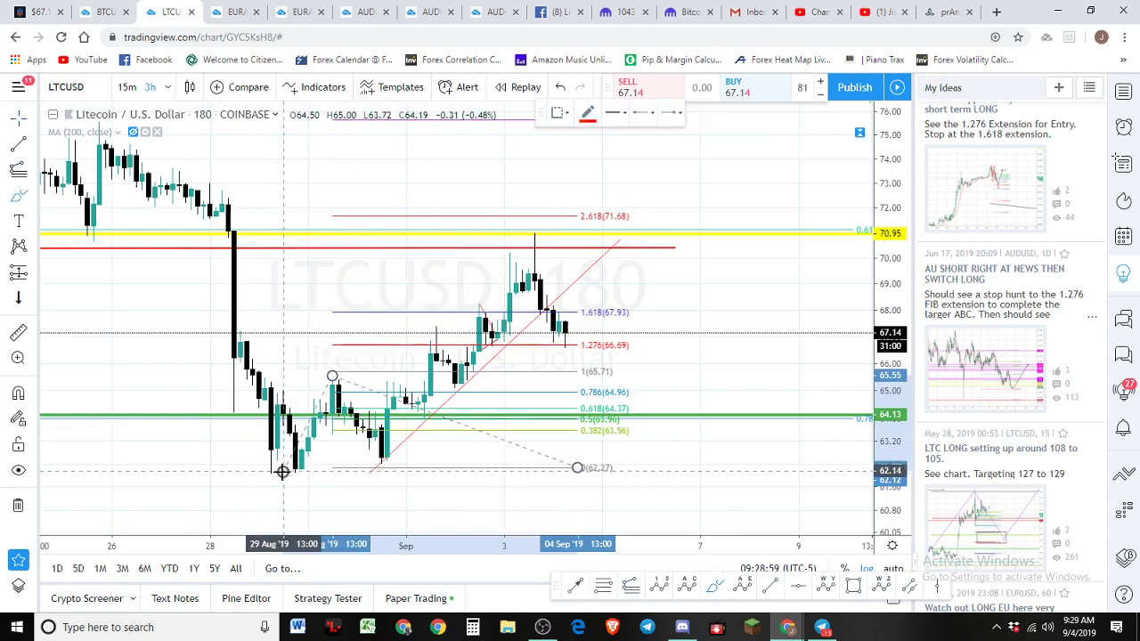
mouse_move(283, 472)
mouse_down()
mouse_move(329, 385)
mouse_move(394, 455)
mouse_up()
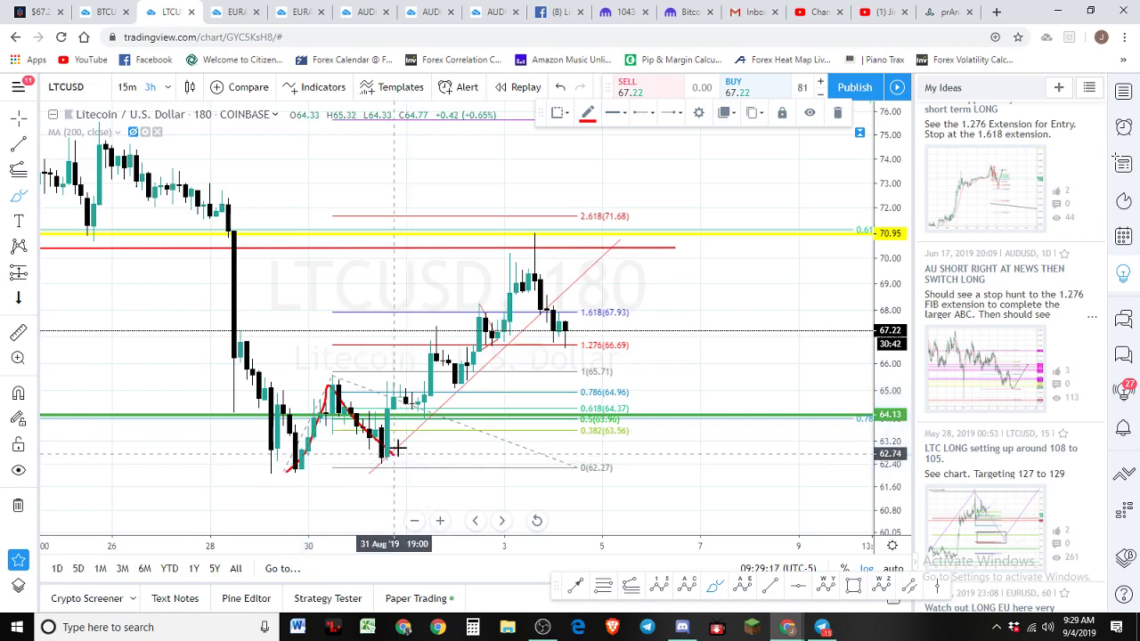
drag(398, 450, 540, 244)
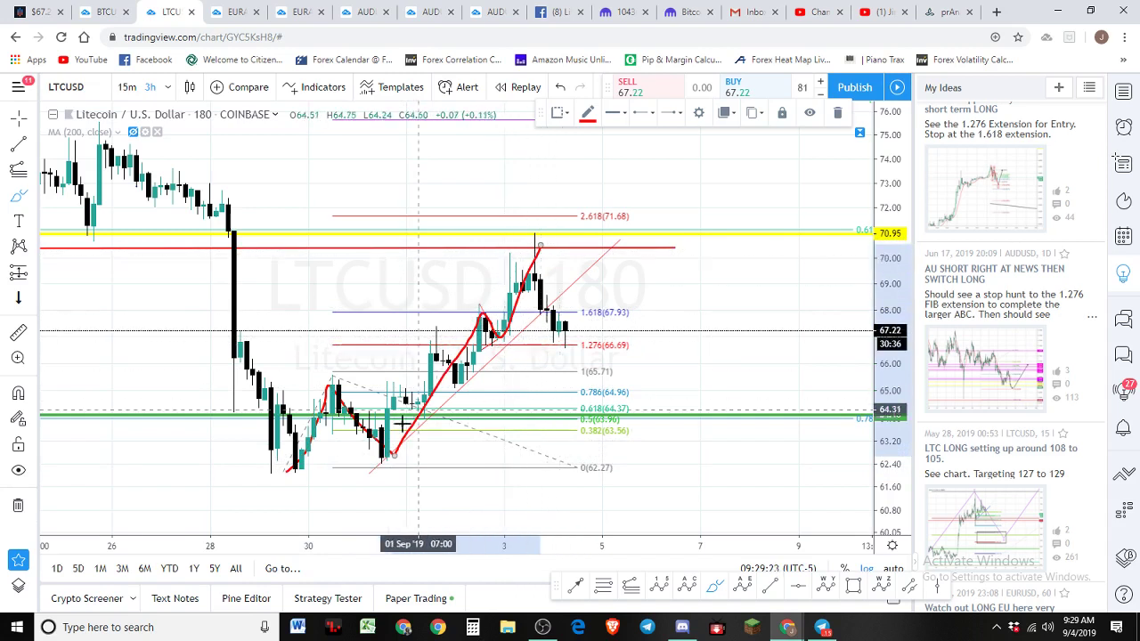
mouse_move(388, 430)
mouse_down()
mouse_move(432, 329)
mouse_move(456, 365)
mouse_move(488, 292)
mouse_up()
key(ctrl+z)
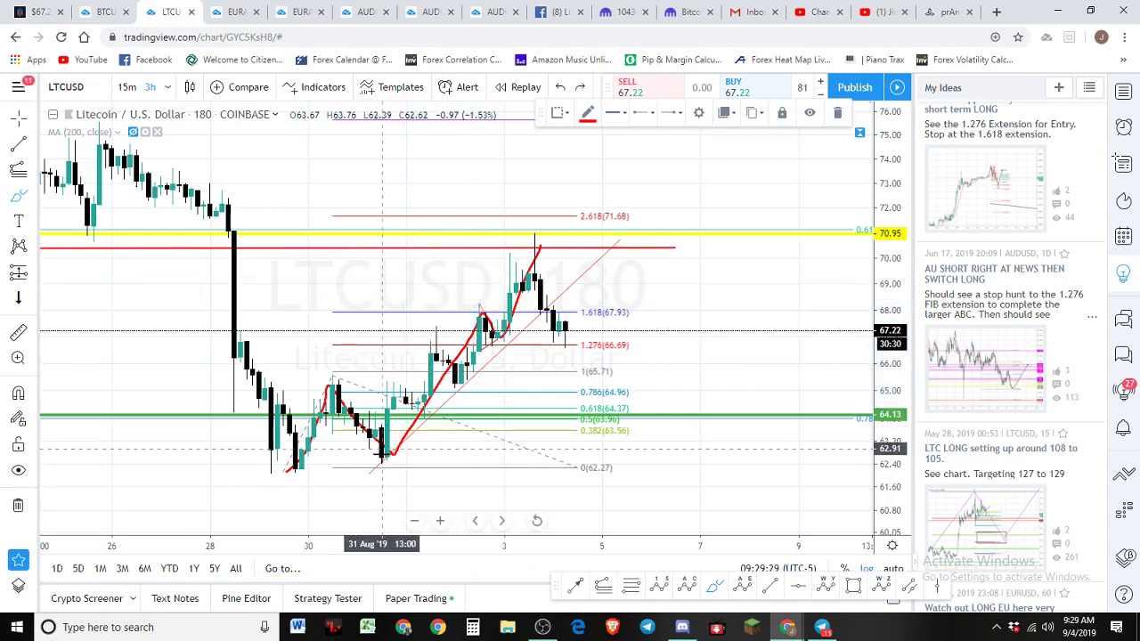
Try a second Trend-Based Fib Extension from the 31 August low at 62.32 through 65.37 to 63.93, then delete it
click(377, 459)
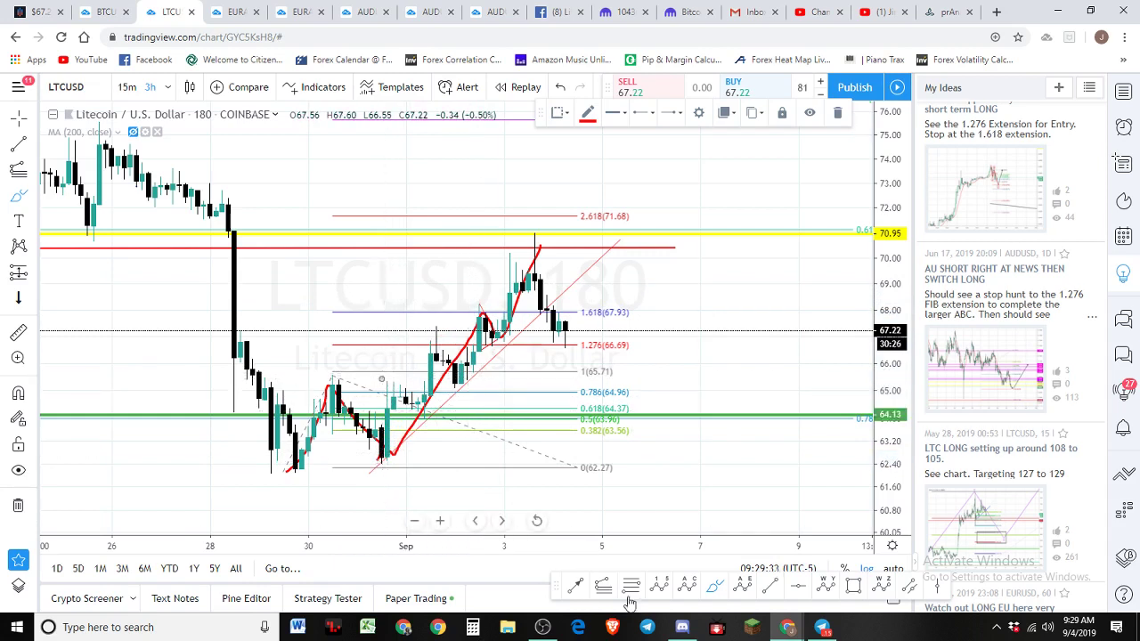
click(603, 587)
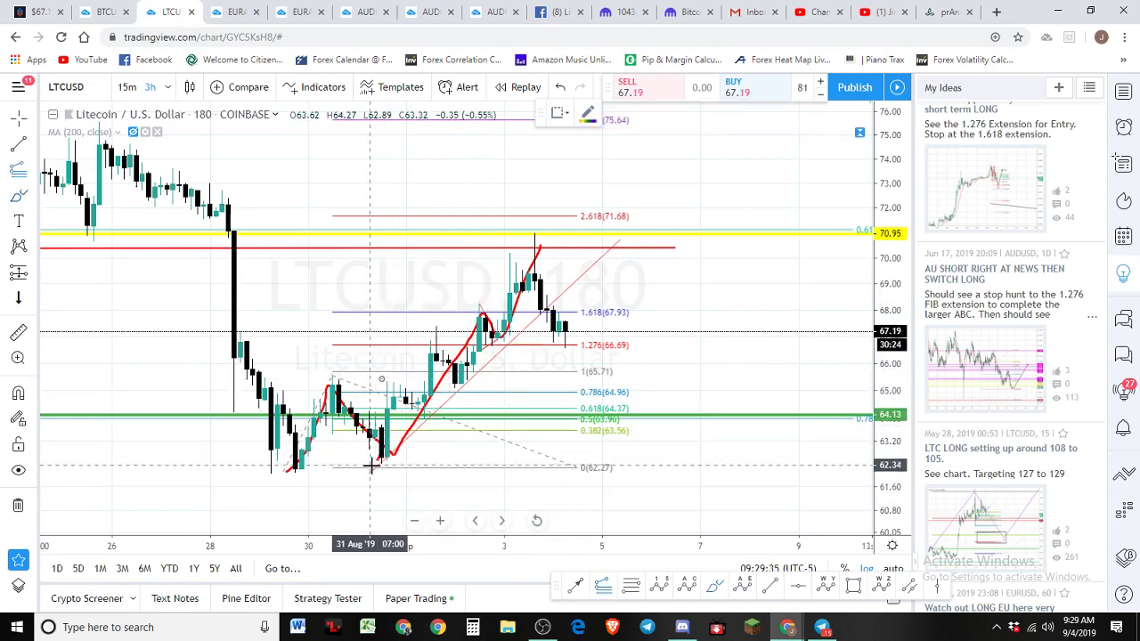
click(381, 380)
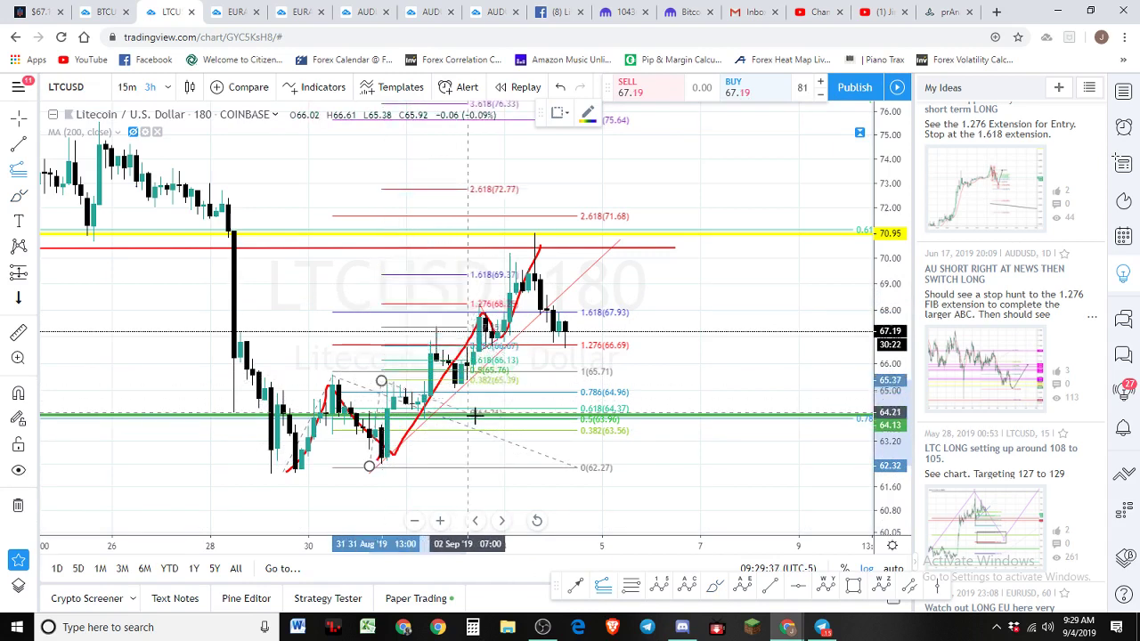
click(497, 420)
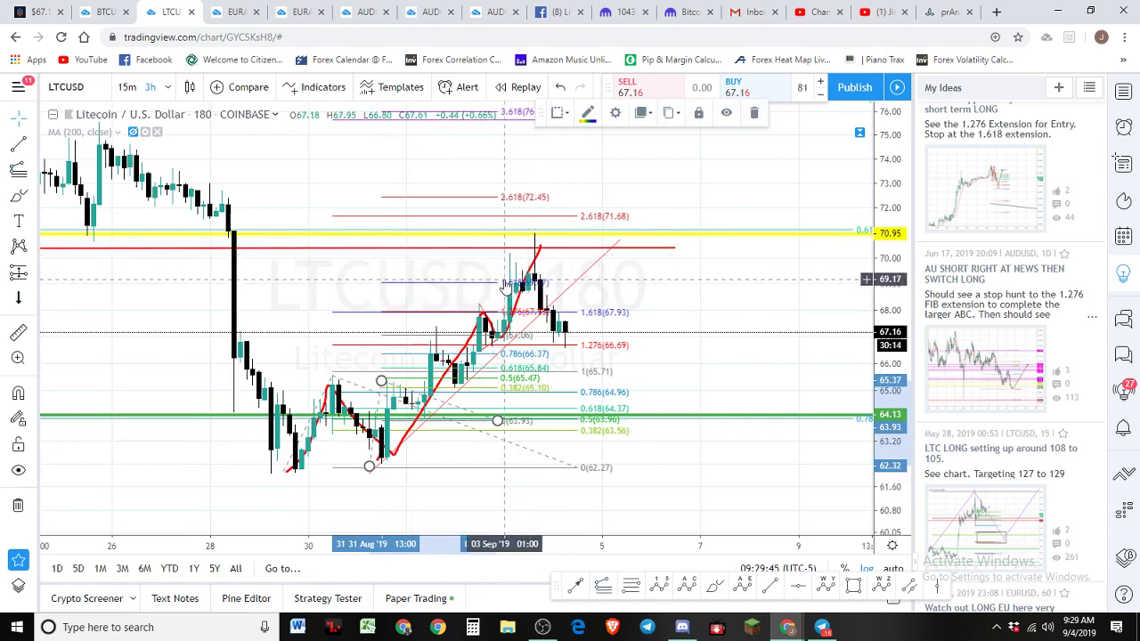
key(Delete)
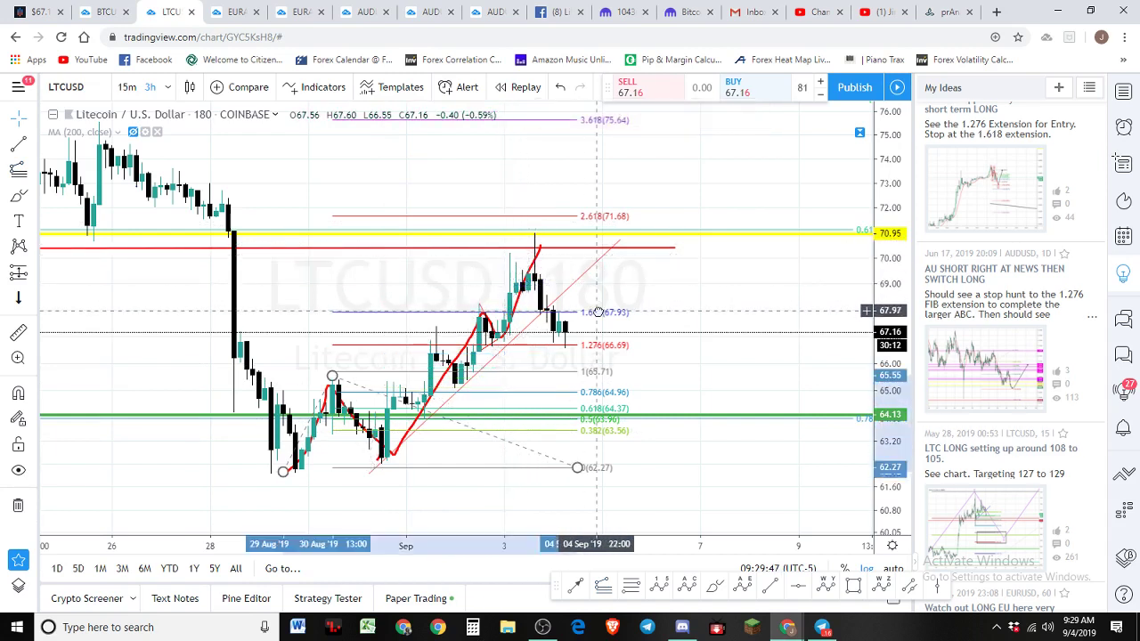
Delete the remaining Fib extension and the red Brush stroke tracing the rise from 31 August to the 3 September high
click(598, 312)
key(Delete)
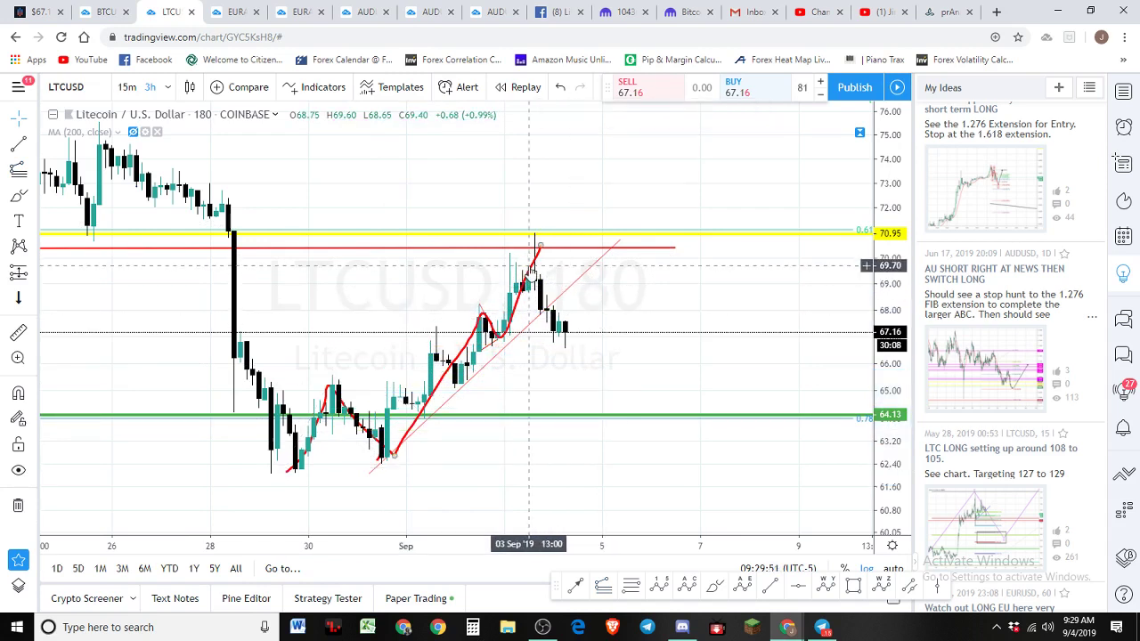
key(Delete)
scroll(528, 264, down, 1)
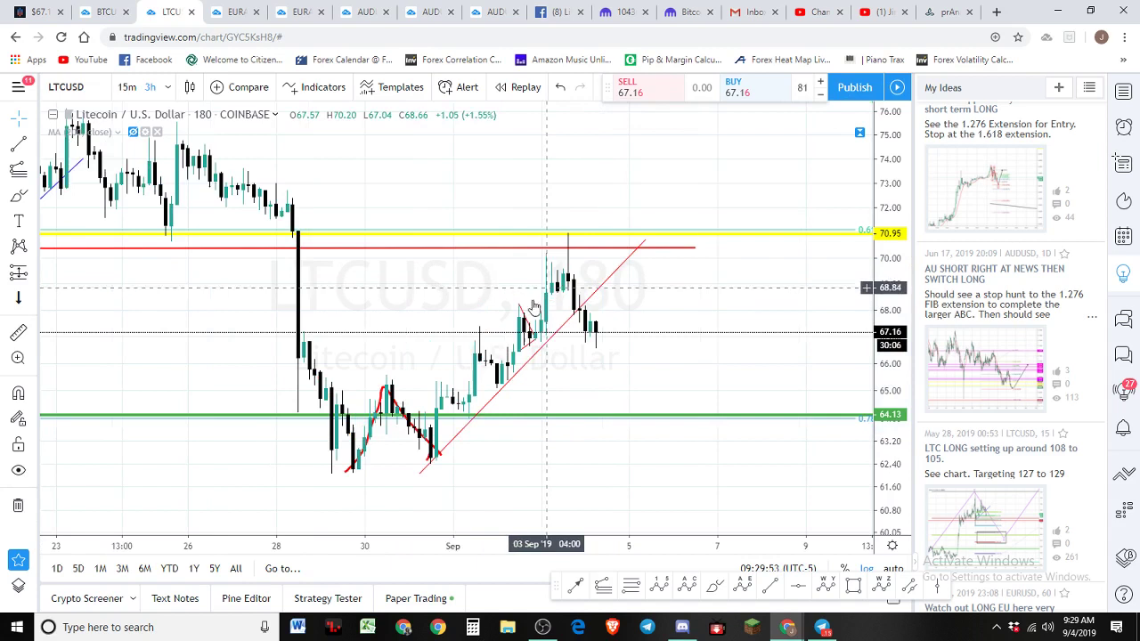
Delete the red Brush stroke tracing the 29 to 31 August swings
click(398, 407)
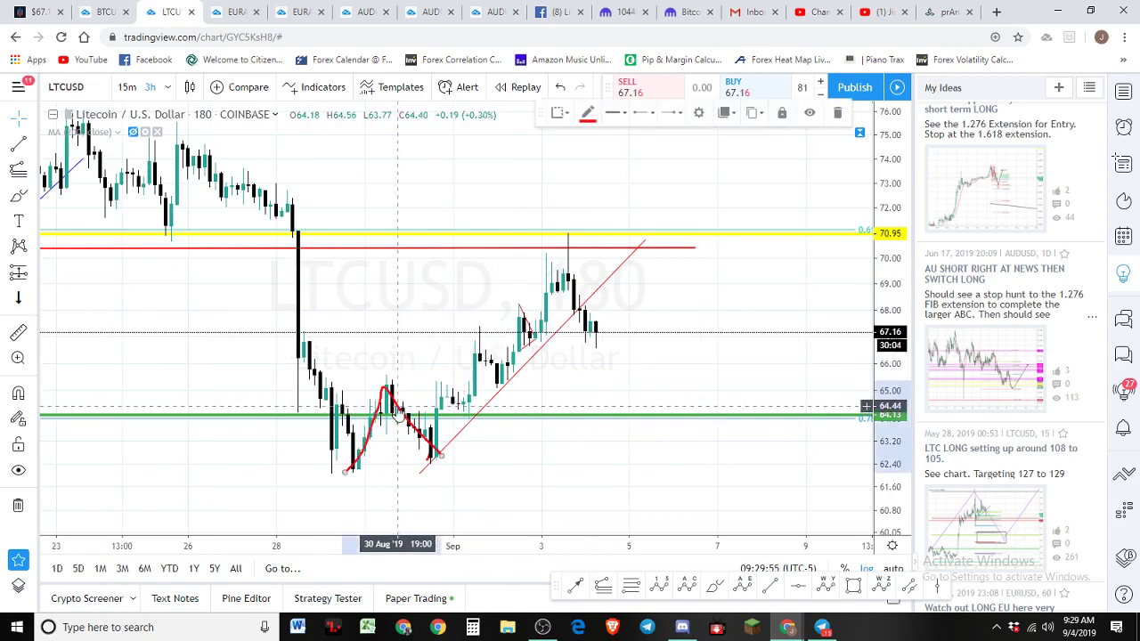
key(Delete)
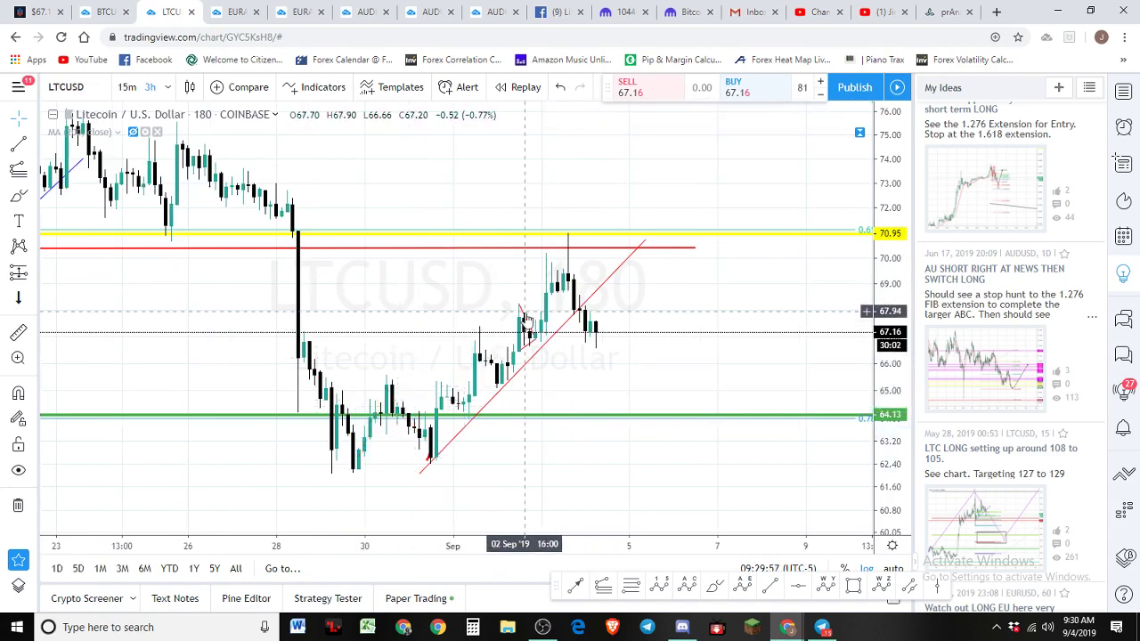
Trace the rise from 31 August to 4 September with a wavy red Brush stroke up to about 70.9, then delete it
scroll(539, 352, up, 1)
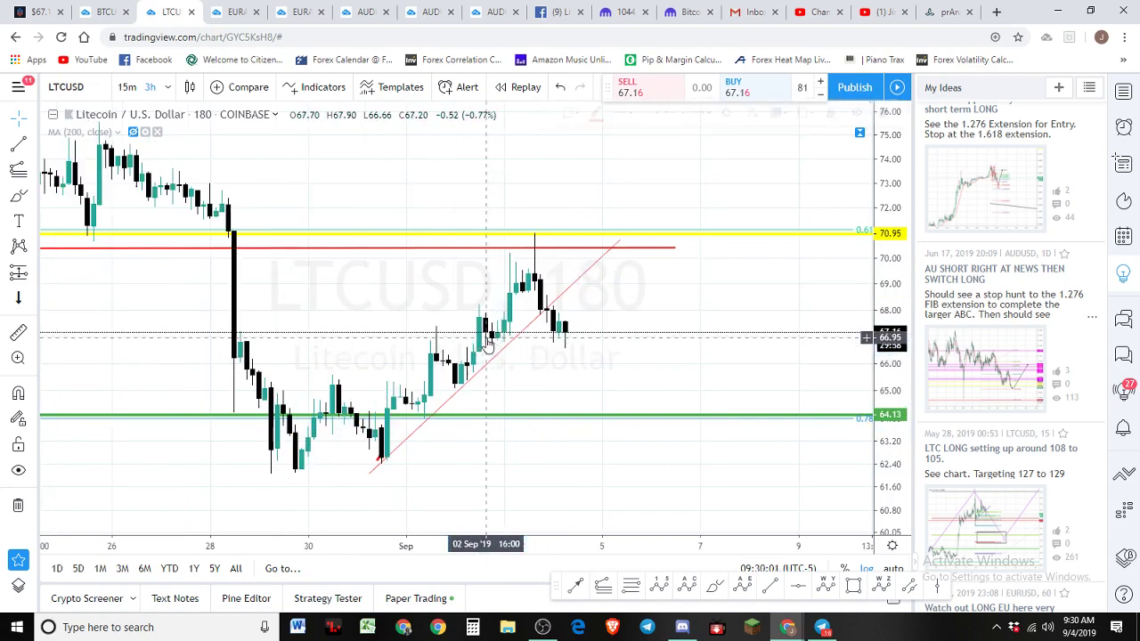
click(713, 591)
mouse_move(390, 407)
mouse_down()
mouse_move(463, 383)
mouse_move(525, 278)
mouse_move(540, 294)
mouse_move(558, 236)
mouse_up()
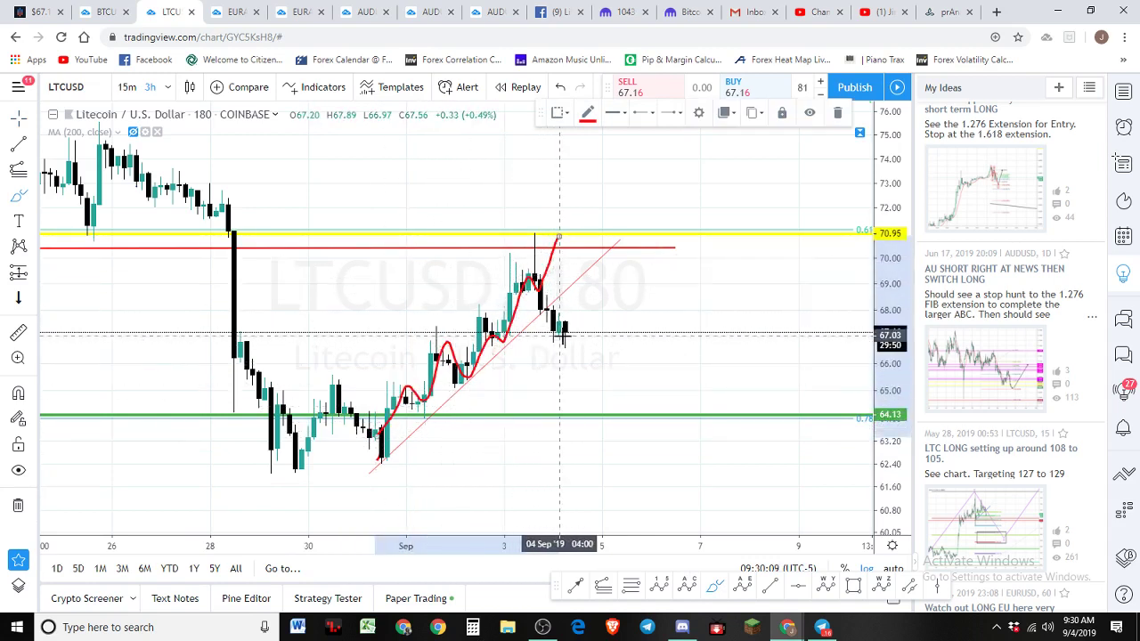
scroll(561, 334, down, 2)
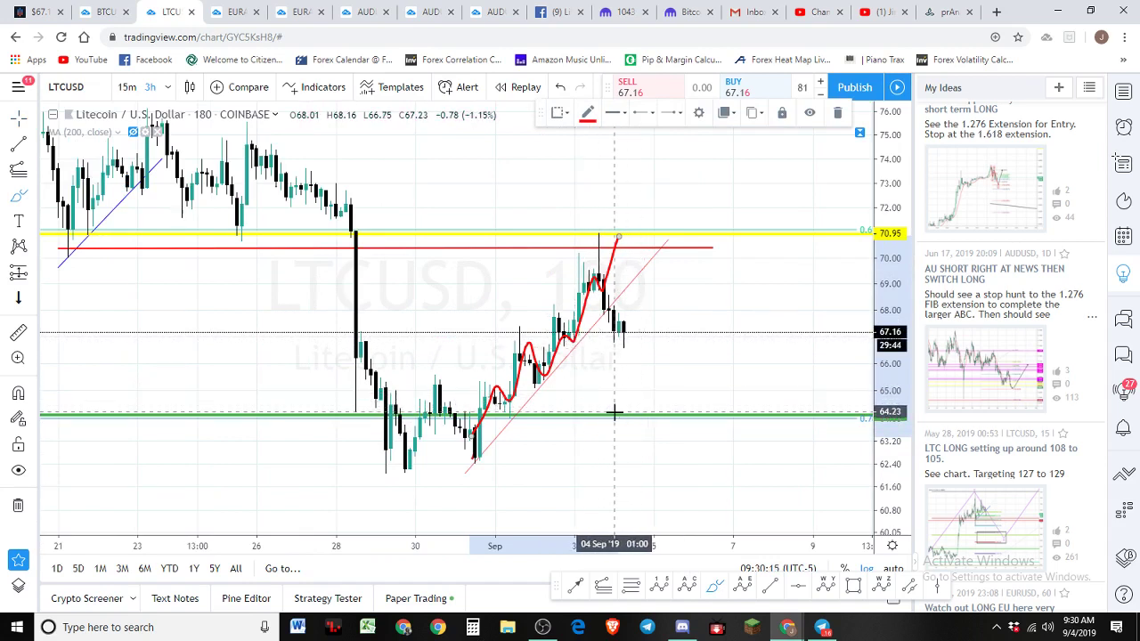
scroll(618, 422, left, 3)
click(643, 405)
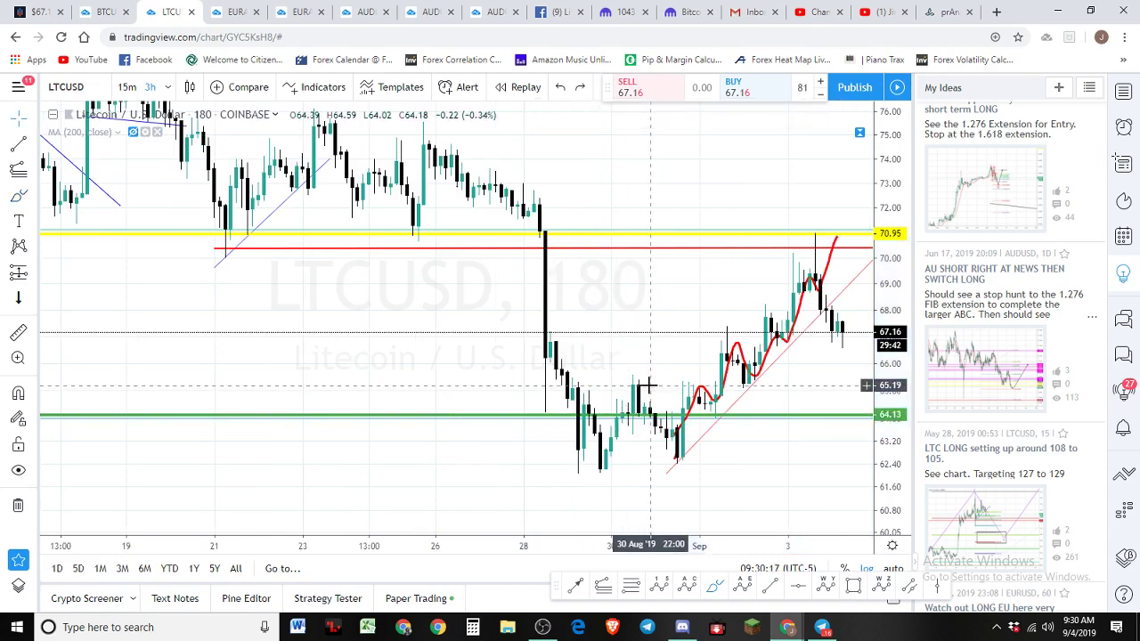
drag(768, 378, 658, 374)
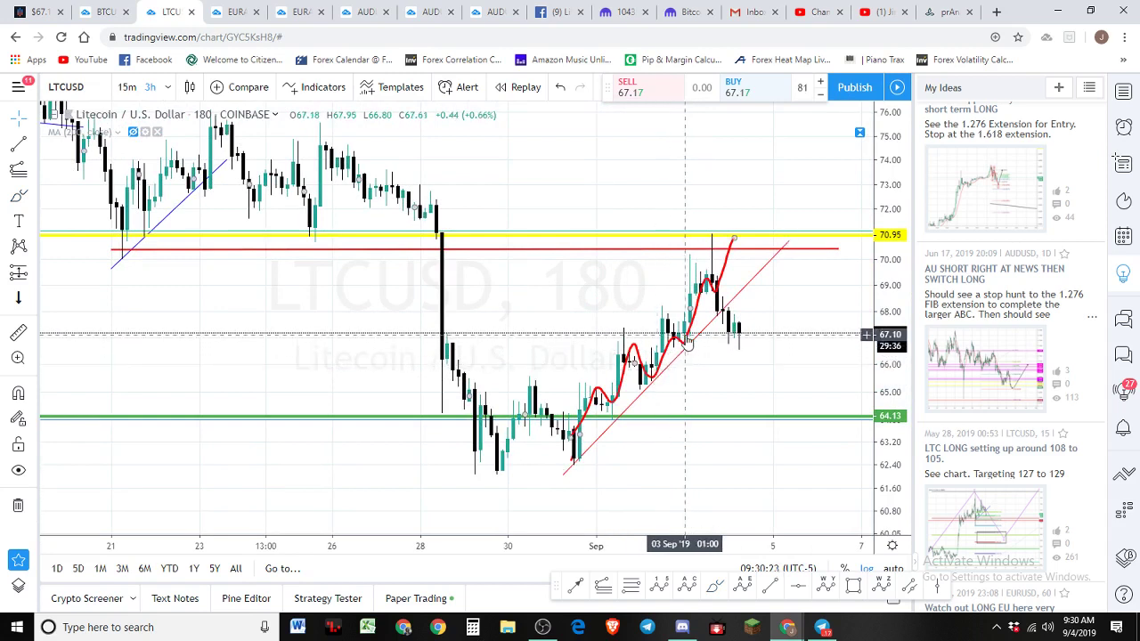
click(687, 344)
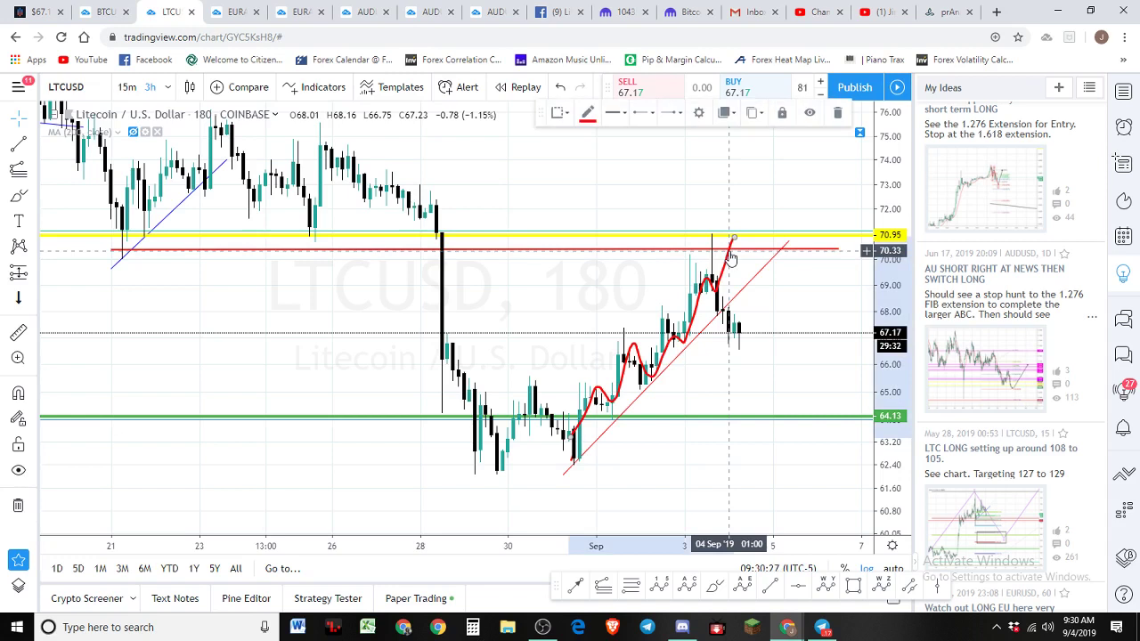
key(Delete)
Place a five-wave Elliott Impulse from the 29 August low at 62.08 through 65.91, 62.38, 71.43 and 66.33 to 75.02 on 6 September
drag(718, 441, 609, 455)
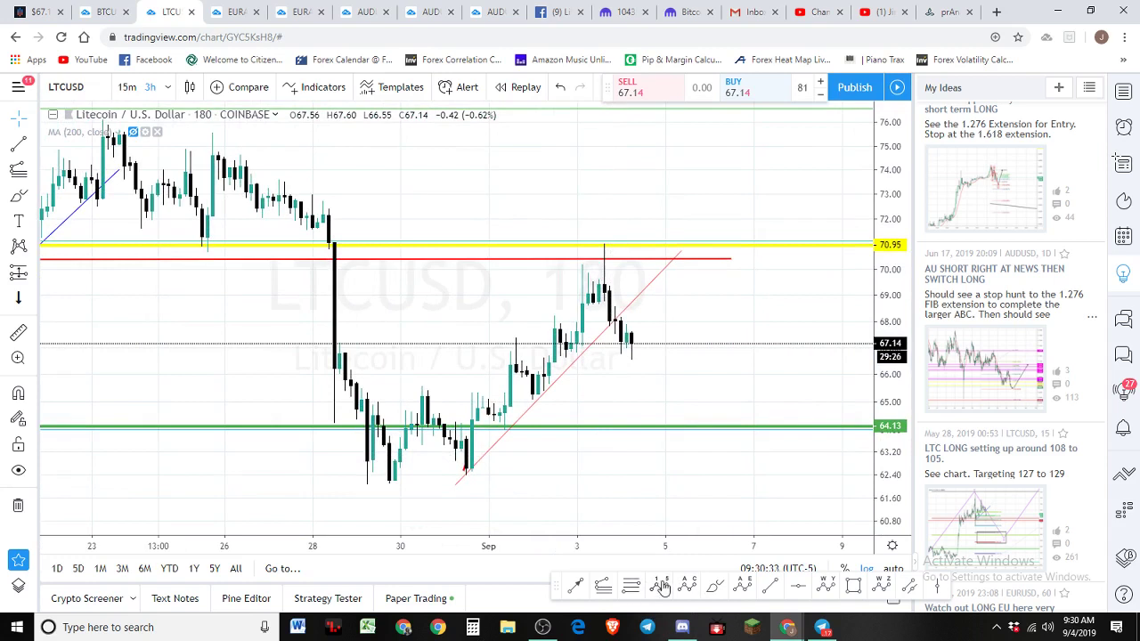
click(383, 491)
click(422, 367)
click(473, 472)
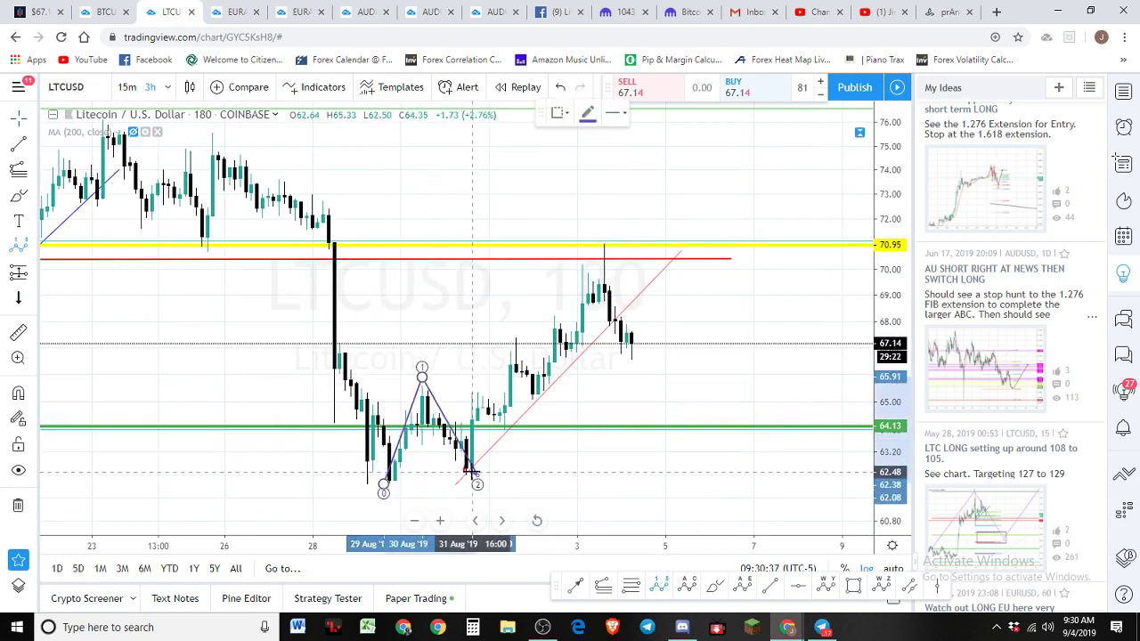
click(589, 234)
click(644, 365)
click(747, 143)
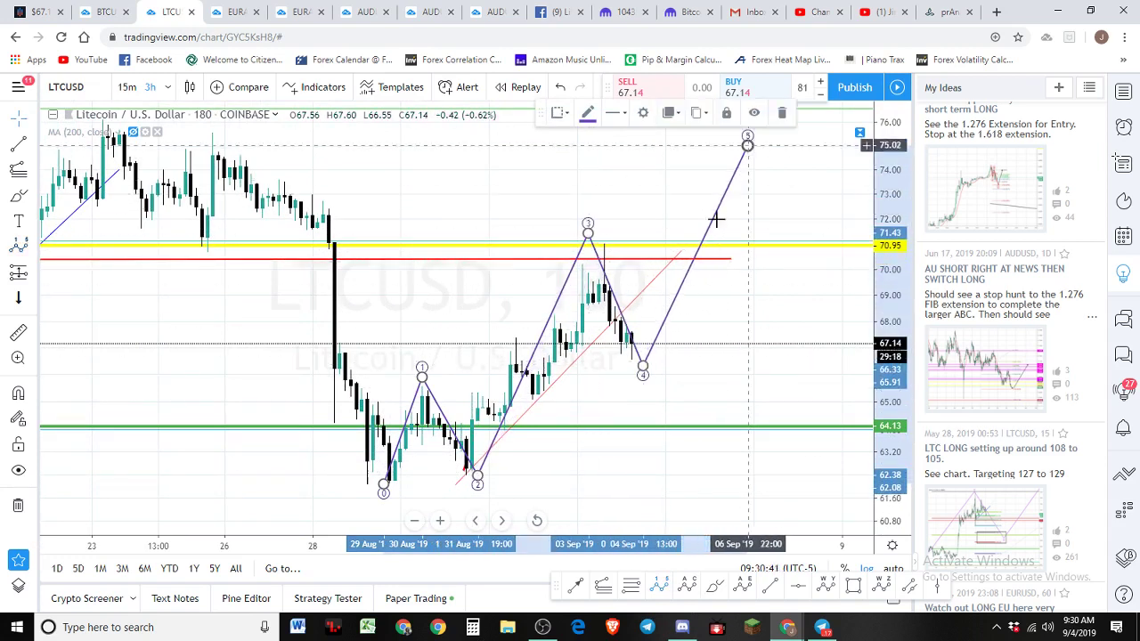
Draw a near-horizontal red trend line at wave 1's high, from 65.72 on 30 August to 65.75 on 6 September
click(771, 586)
click(400, 383)
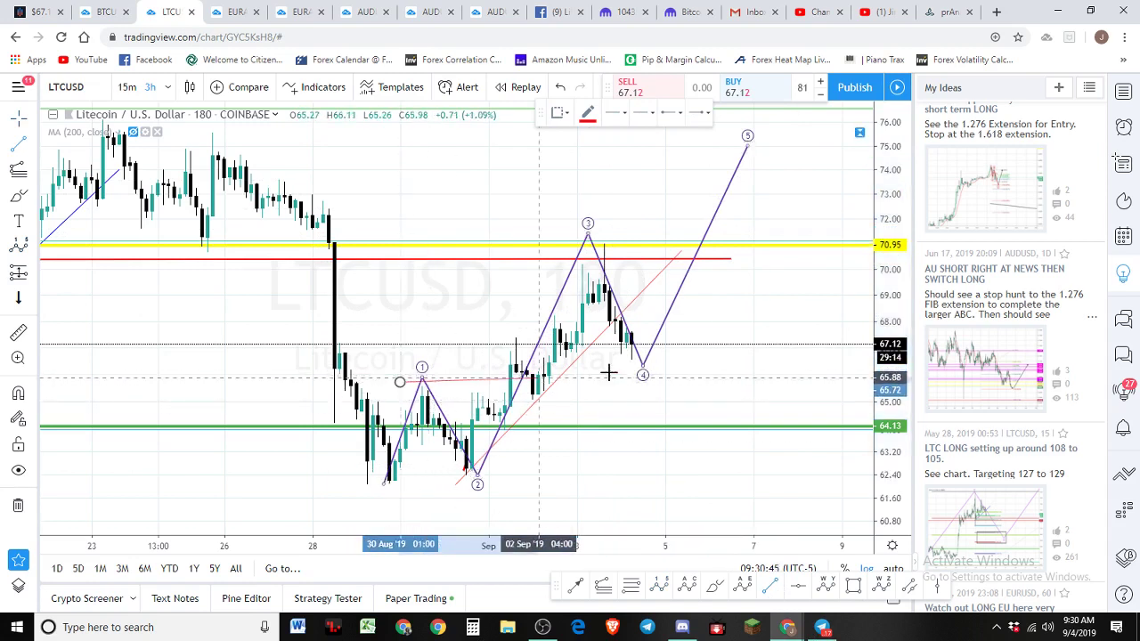
click(731, 381)
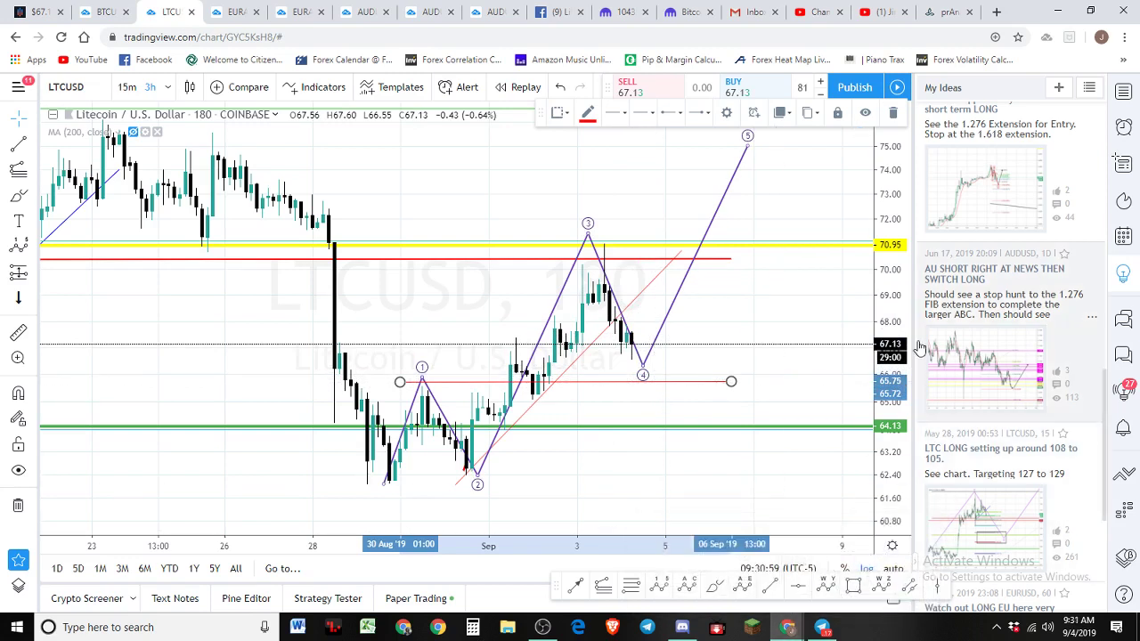
Delete the five-wave Elliott Impulse and the rising red trend line under the lows from 31 August
click(868, 567)
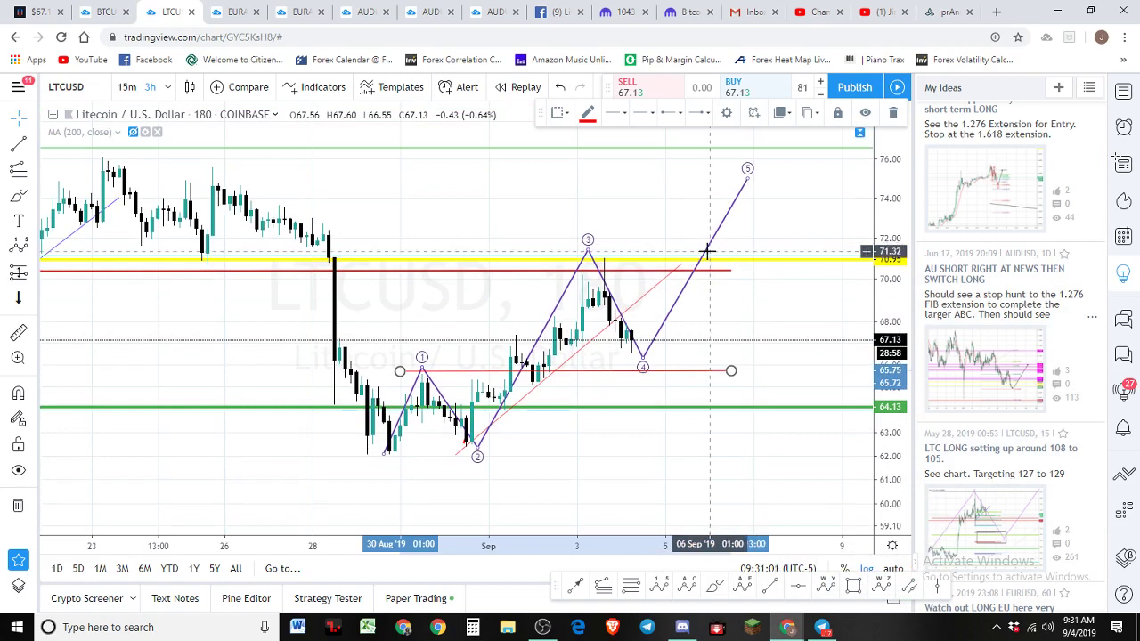
key(Delete)
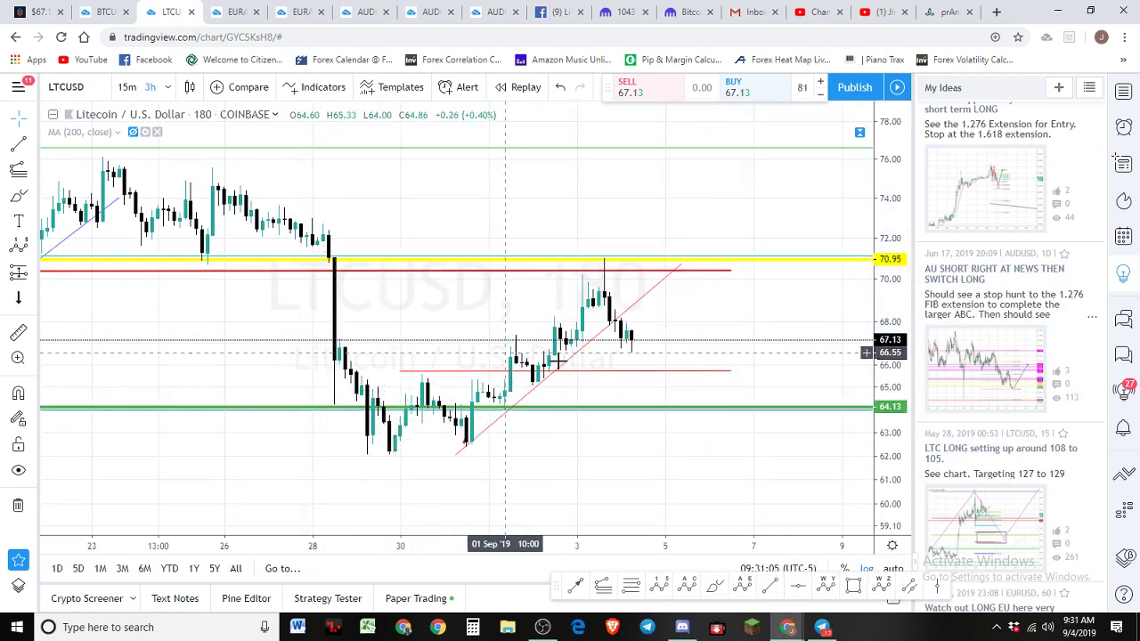
key(Delete)
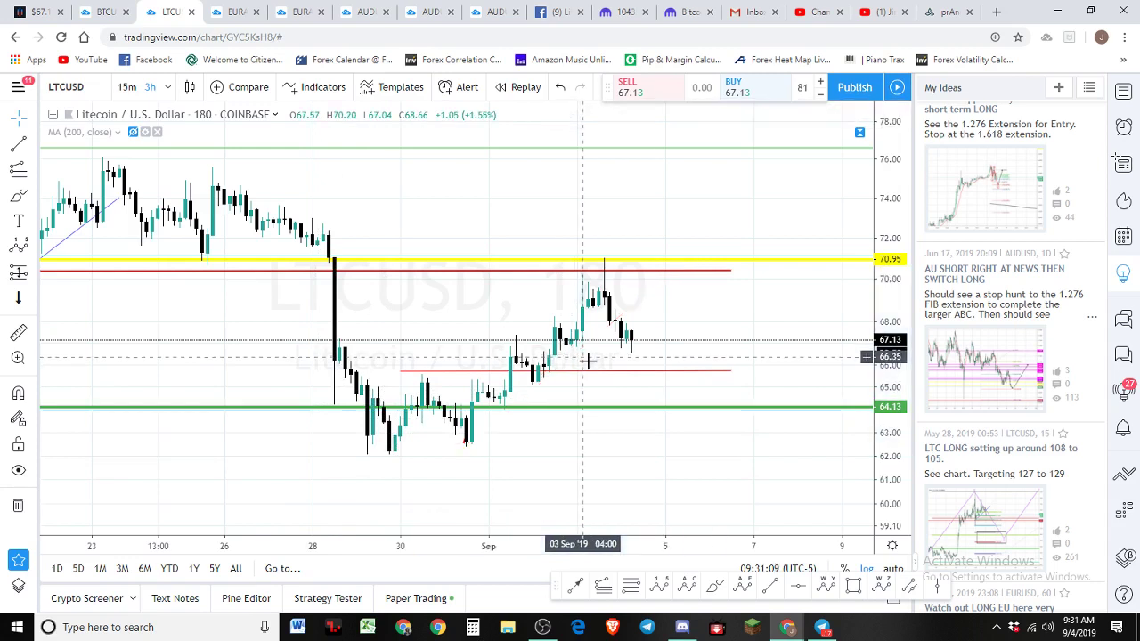
Try tracing the swings from 29 August to 3 September and the bounce from 31 August with red Brush strokes, undoing each
scroll(587, 360, up, 1)
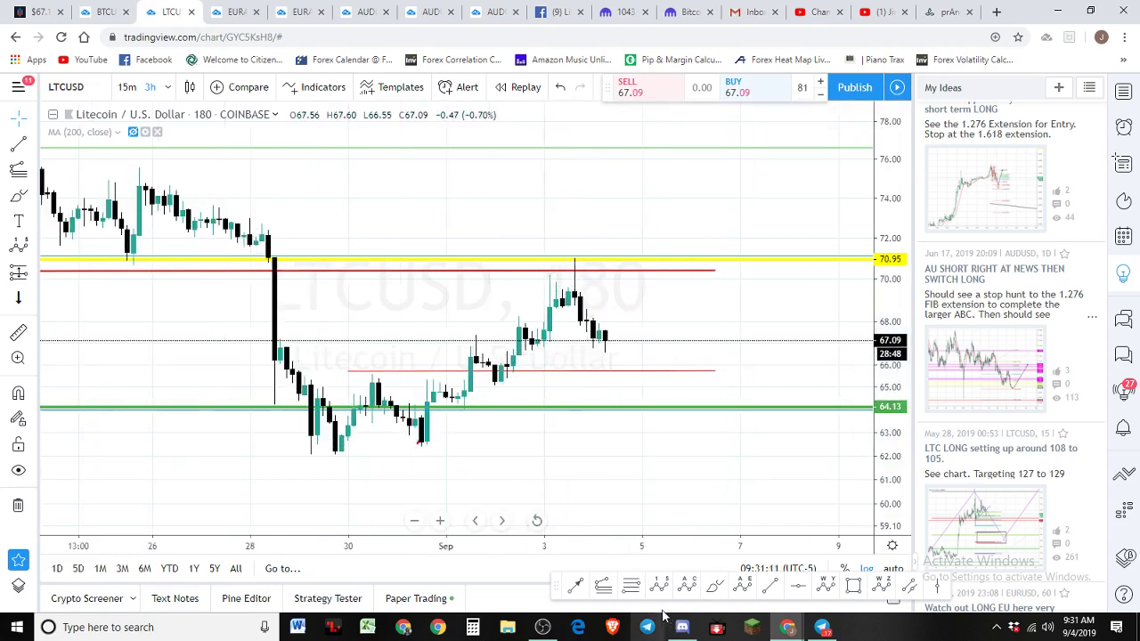
click(714, 588)
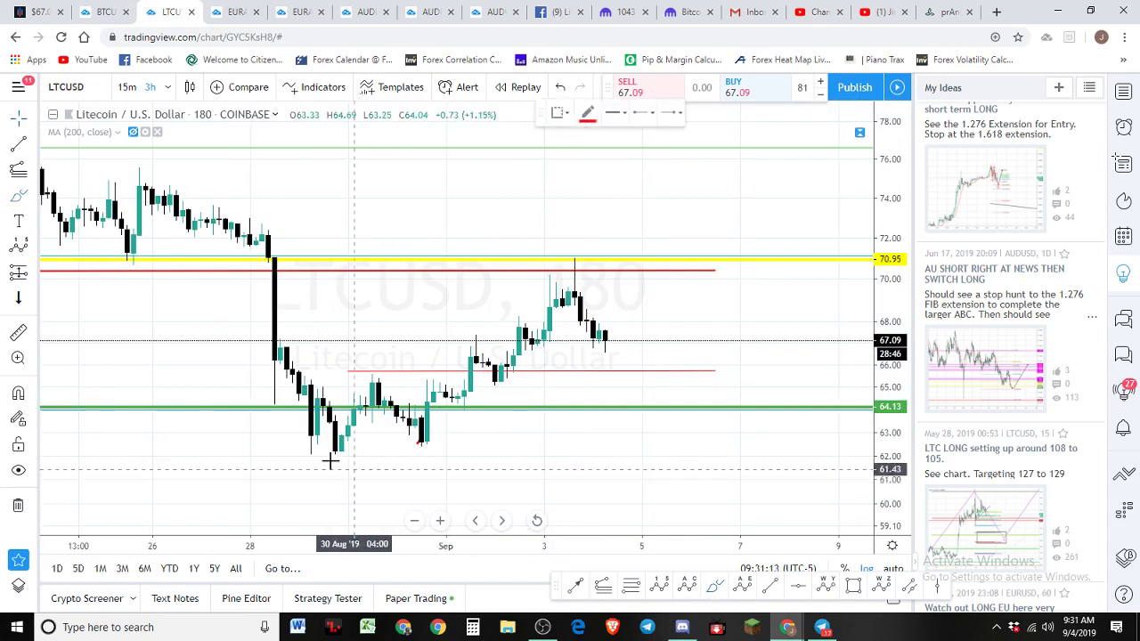
mouse_move(306, 452)
mouse_down()
mouse_move(326, 383)
mouse_move(345, 438)
mouse_move(379, 362)
mouse_move(396, 417)
mouse_move(429, 446)
mouse_move(450, 382)
mouse_move(464, 408)
mouse_move(571, 264)
mouse_up()
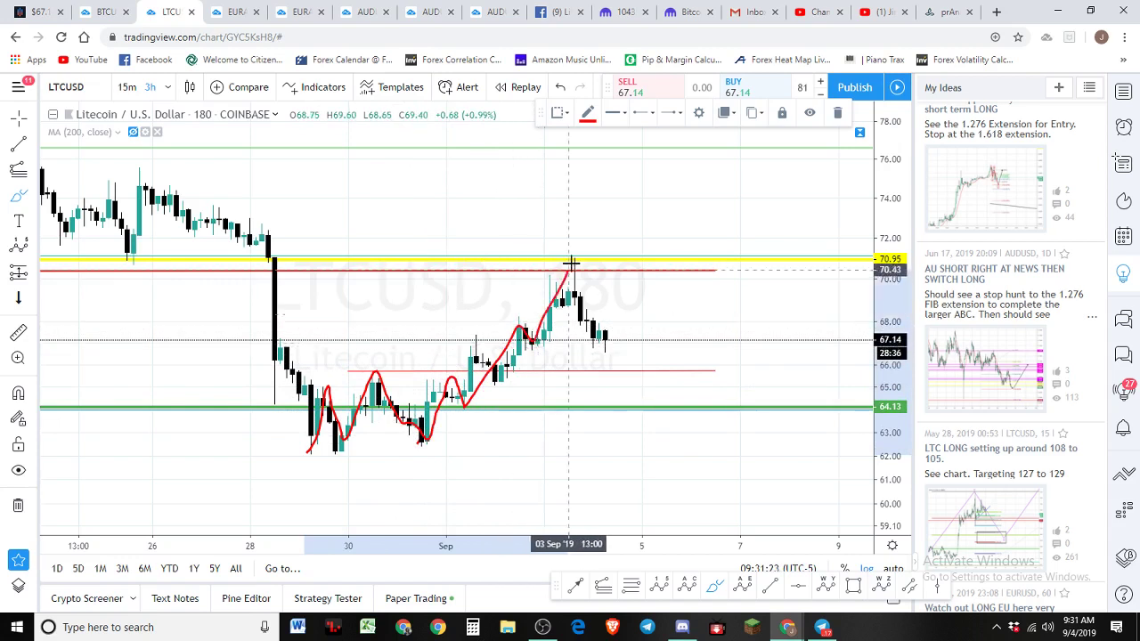
key(ctrl+z)
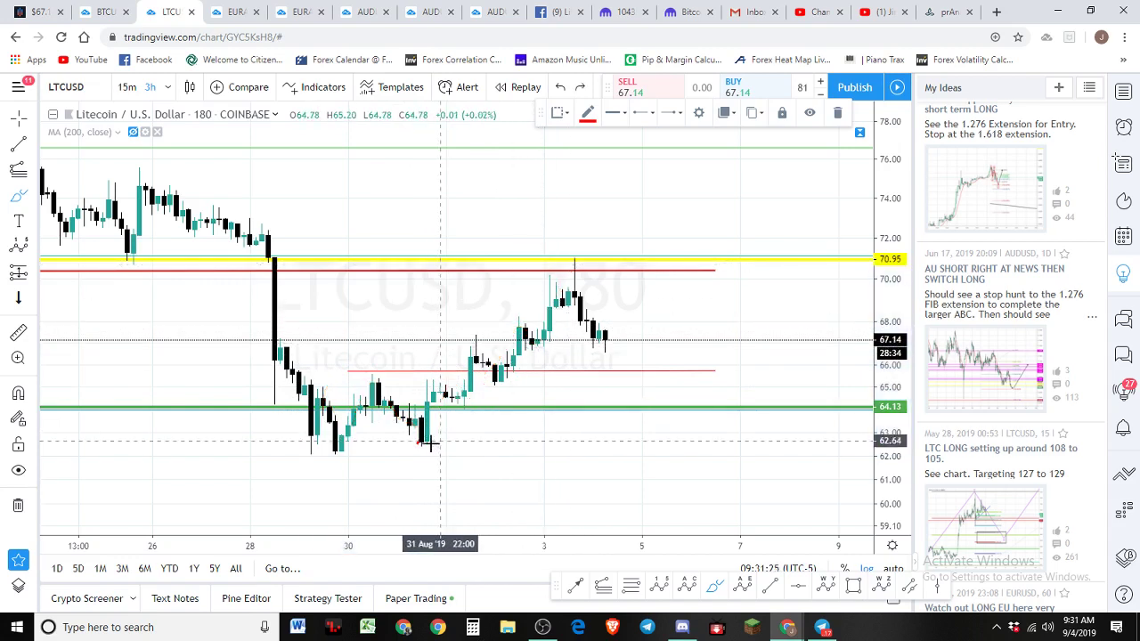
drag(427, 443, 451, 384)
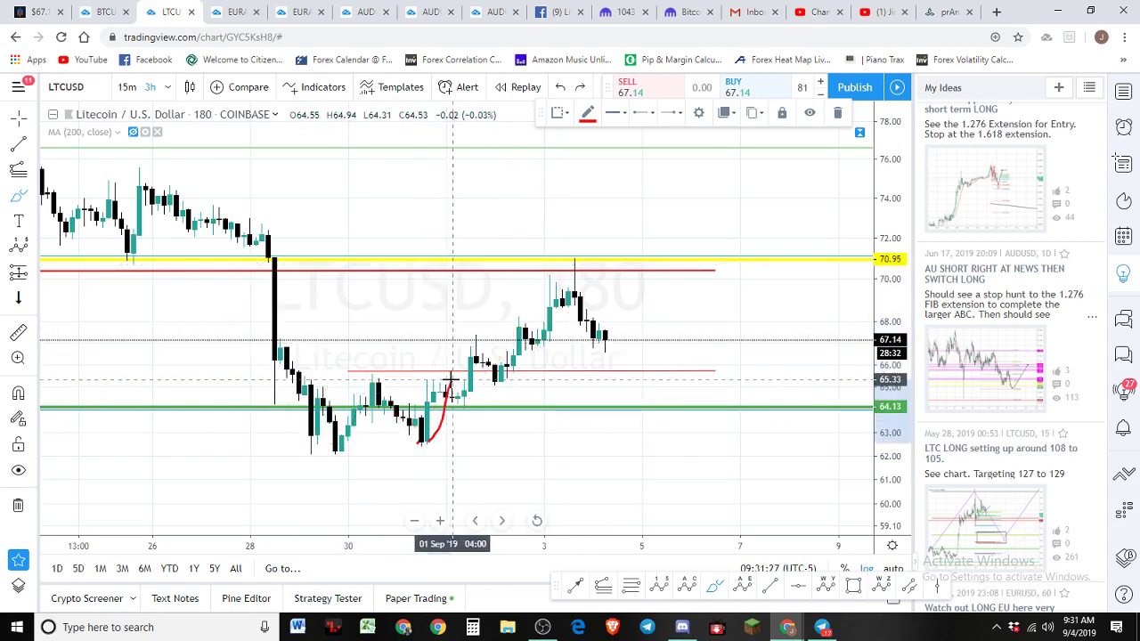
key(ctrl+z)
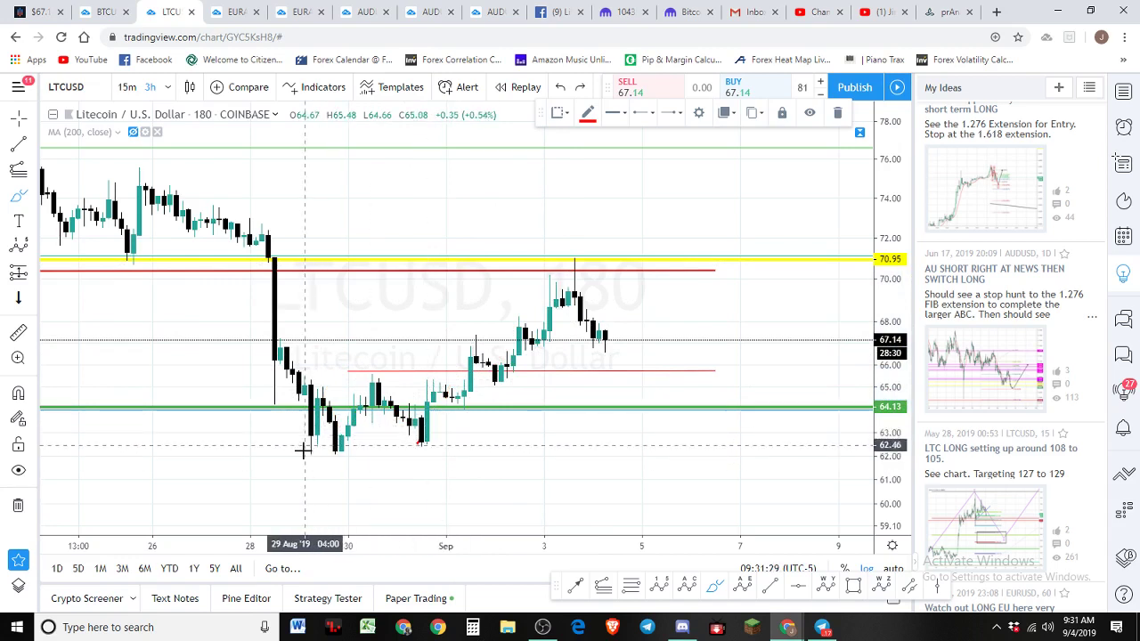
Trace the swings from the 29 August low at about 62 to about 71.2 on 3 September in red Brush, undoing the extra stroke
mouse_move(305, 458)
mouse_down()
mouse_move(334, 450)
mouse_move(373, 374)
mouse_move(390, 427)
mouse_move(427, 445)
mouse_move(472, 337)
mouse_move(514, 389)
mouse_move(575, 254)
mouse_up()
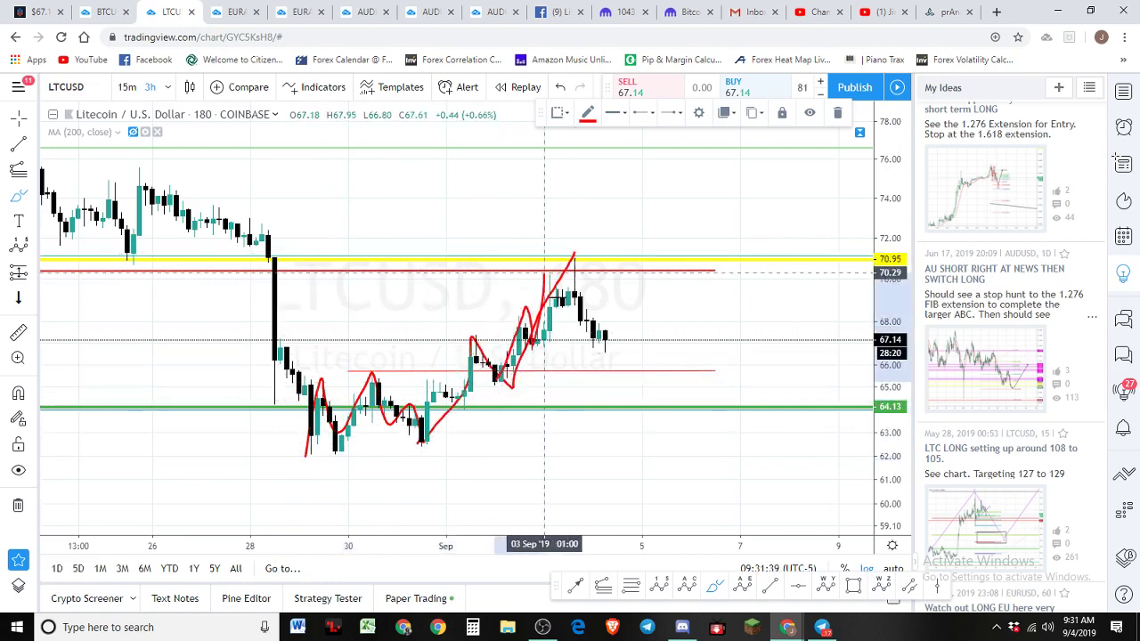
drag(577, 242, 574, 244)
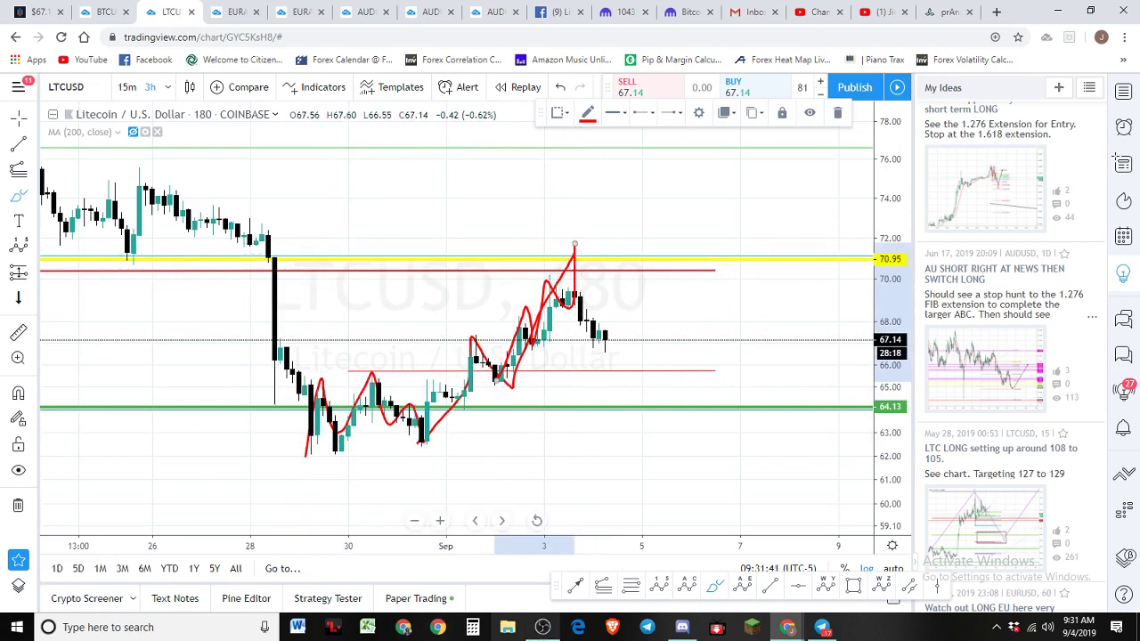
key(ctrl+z)
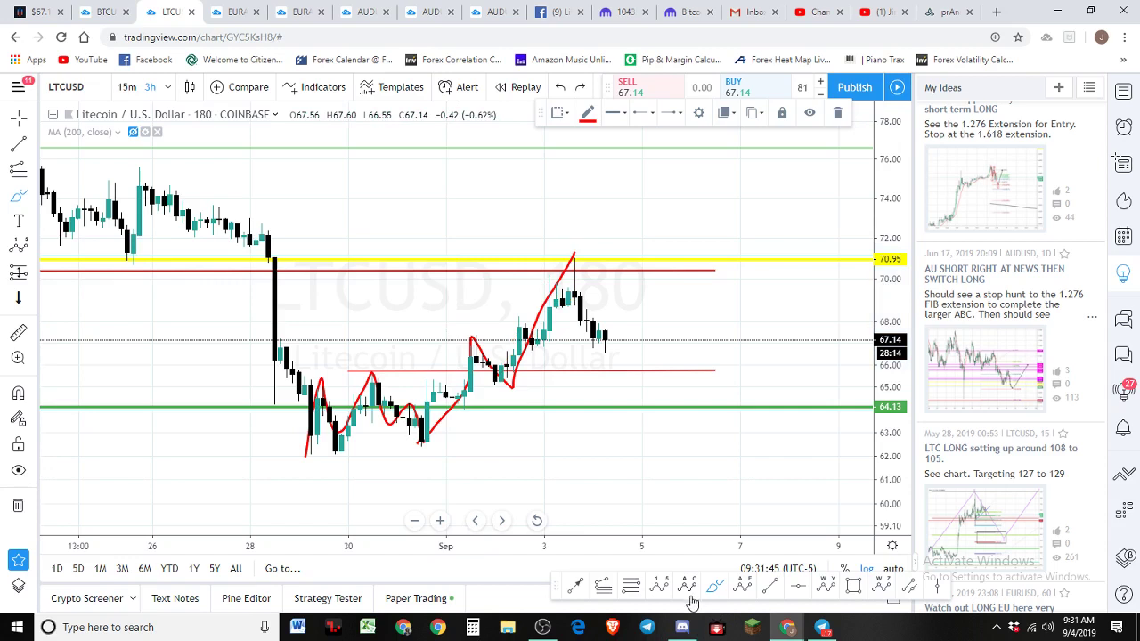
Place an Elliott Double Combo (WXY) from the 29 August low at 62.03 through W at 65.90 and X at 62.49 to Y at 71.43
click(838, 585)
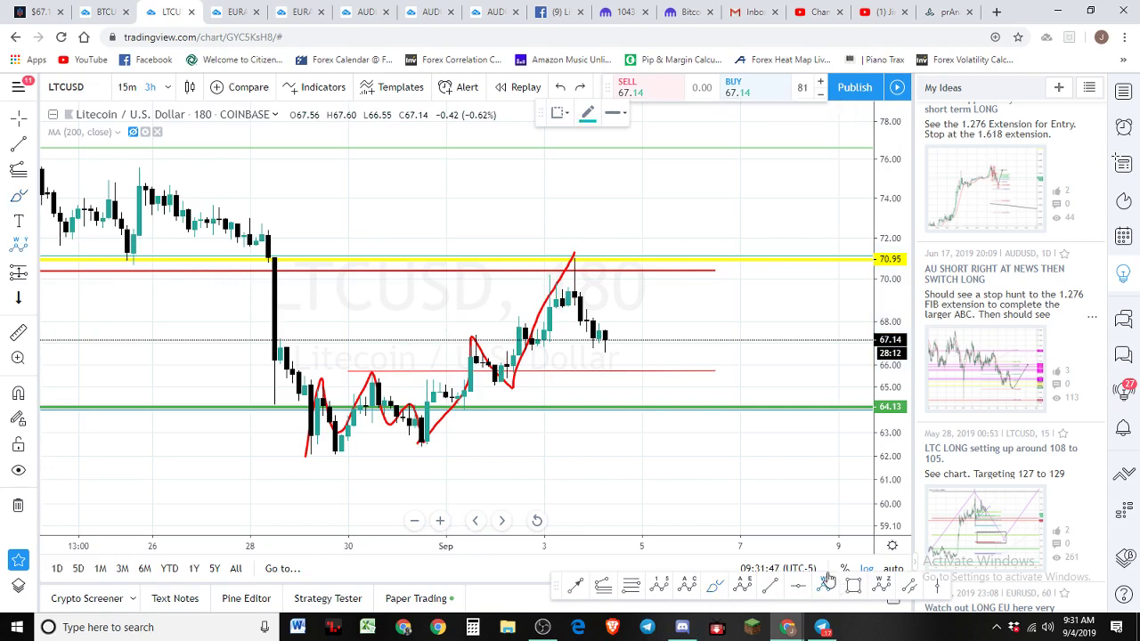
drag(299, 455, 354, 362)
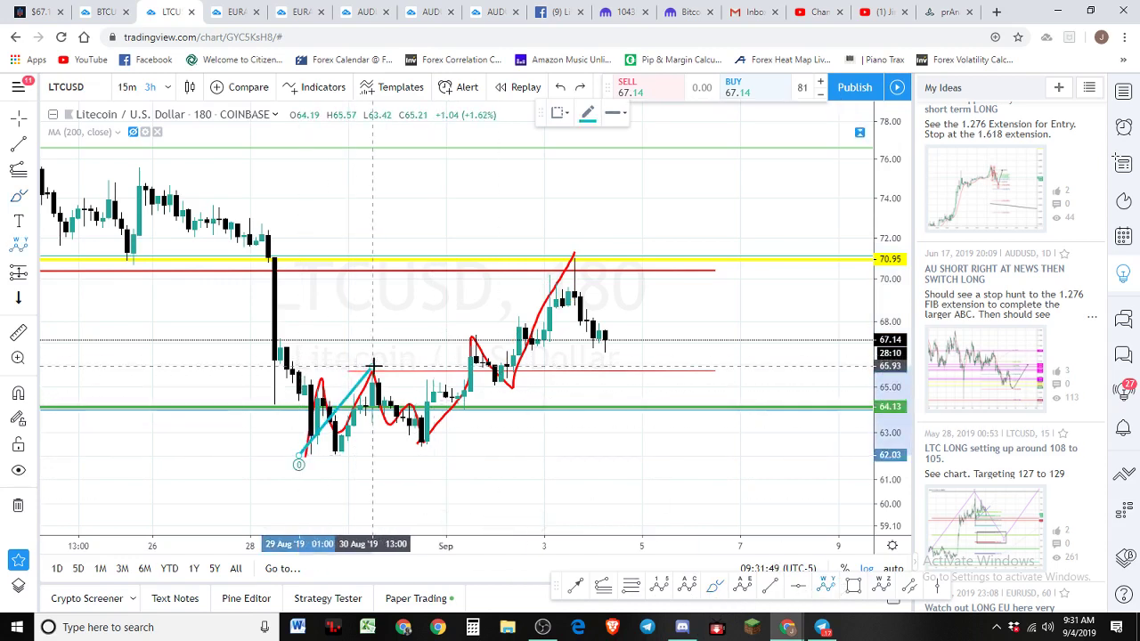
click(372, 361)
click(433, 450)
click(579, 250)
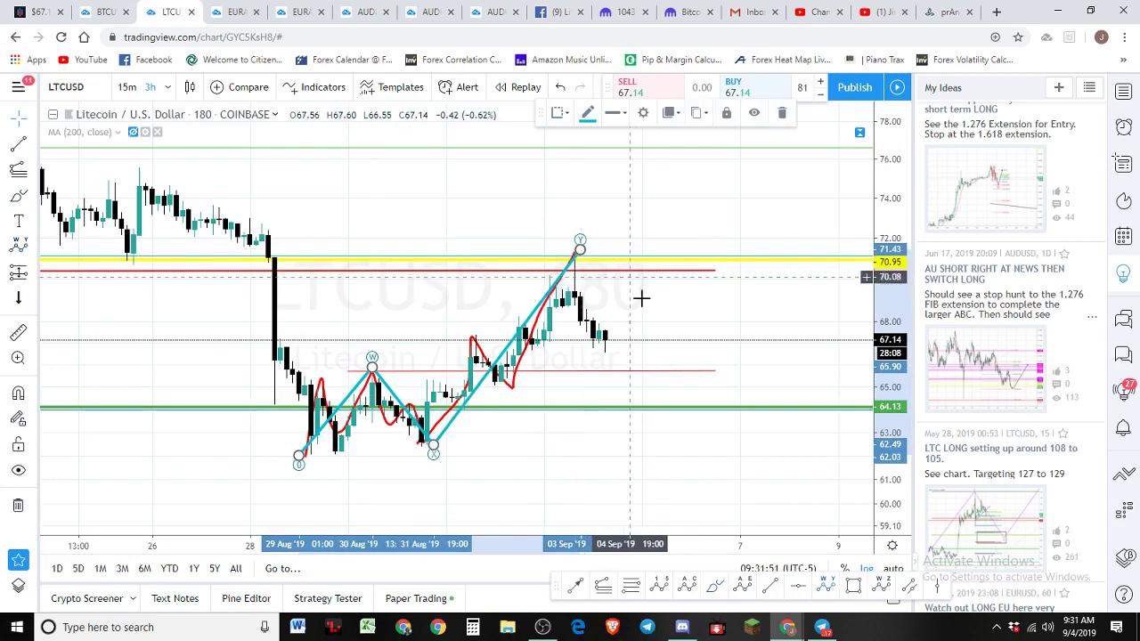
Sketch a larger red Brush path from the 19 August high through the late-August low and 3 September high down to about 57.8
scroll(581, 283, down, 2)
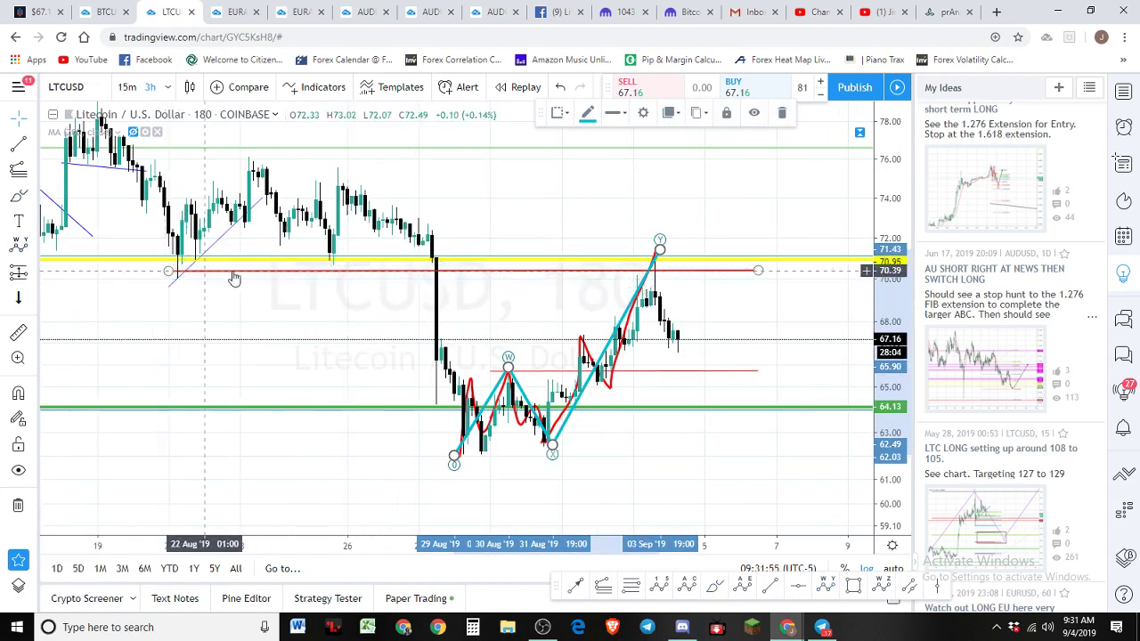
scroll(610, 361, down, 1)
scroll(610, 361, down, 1)
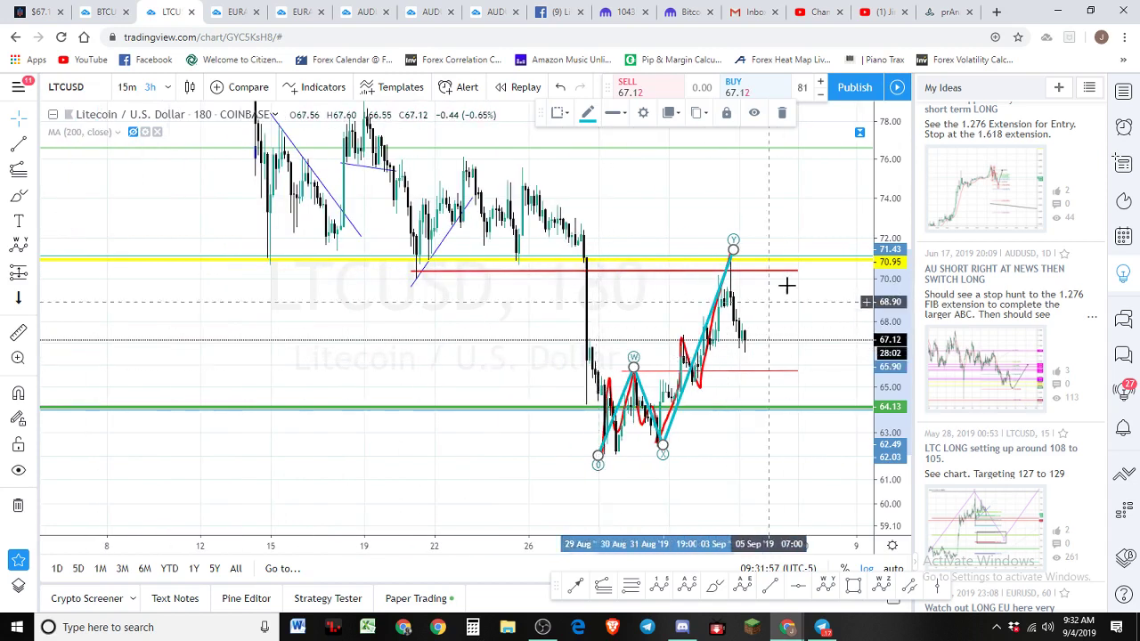
drag(882, 251, 890, 312)
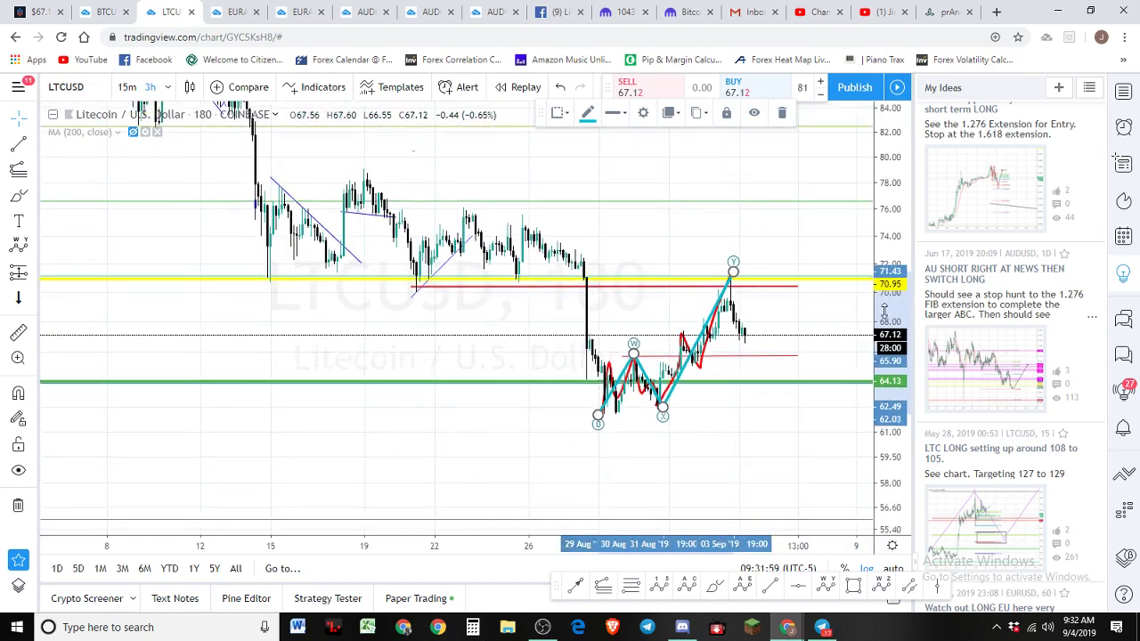
scroll(890, 312, down, 1)
drag(824, 233, 725, 273)
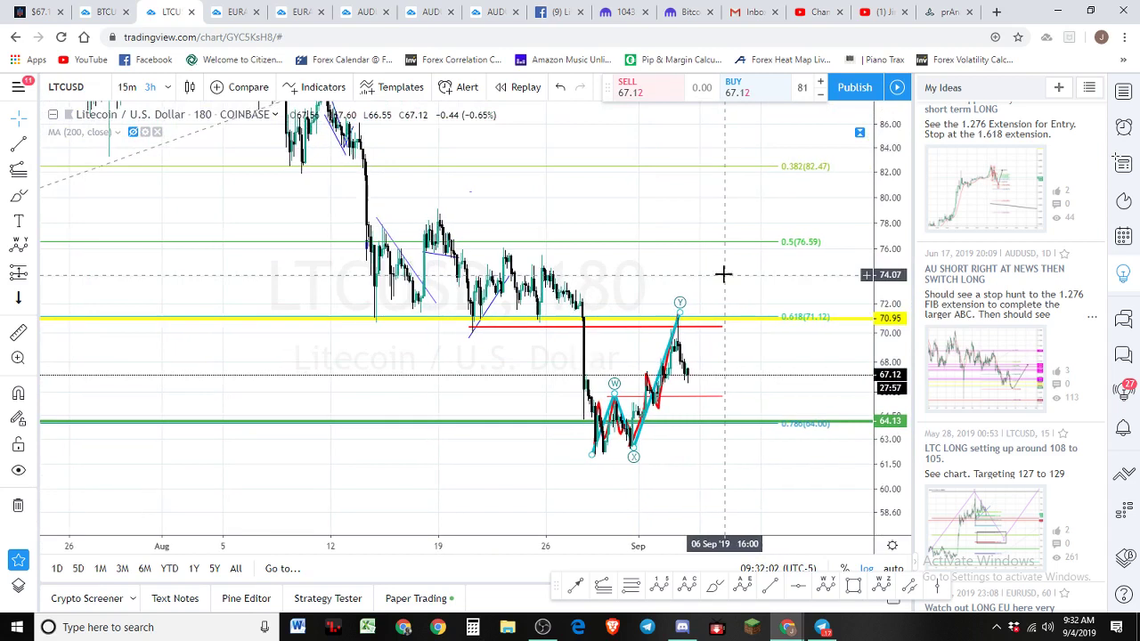
click(716, 588)
mouse_move(426, 225)
mouse_down()
mouse_move(473, 326)
mouse_move(504, 255)
mouse_move(539, 296)
mouse_up()
mouse_move(566, 360)
mouse_down()
mouse_move(618, 392)
mouse_move(669, 321)
mouse_move(776, 525)
mouse_up()
drag(909, 252, 909, 346)
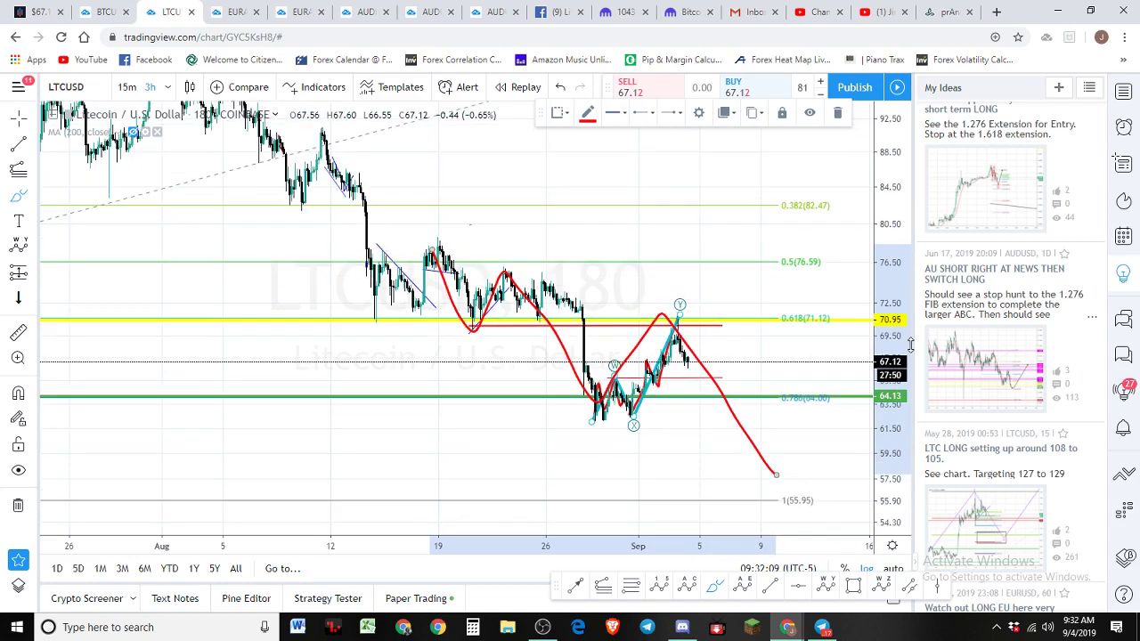
scroll(802, 479, down, 1)
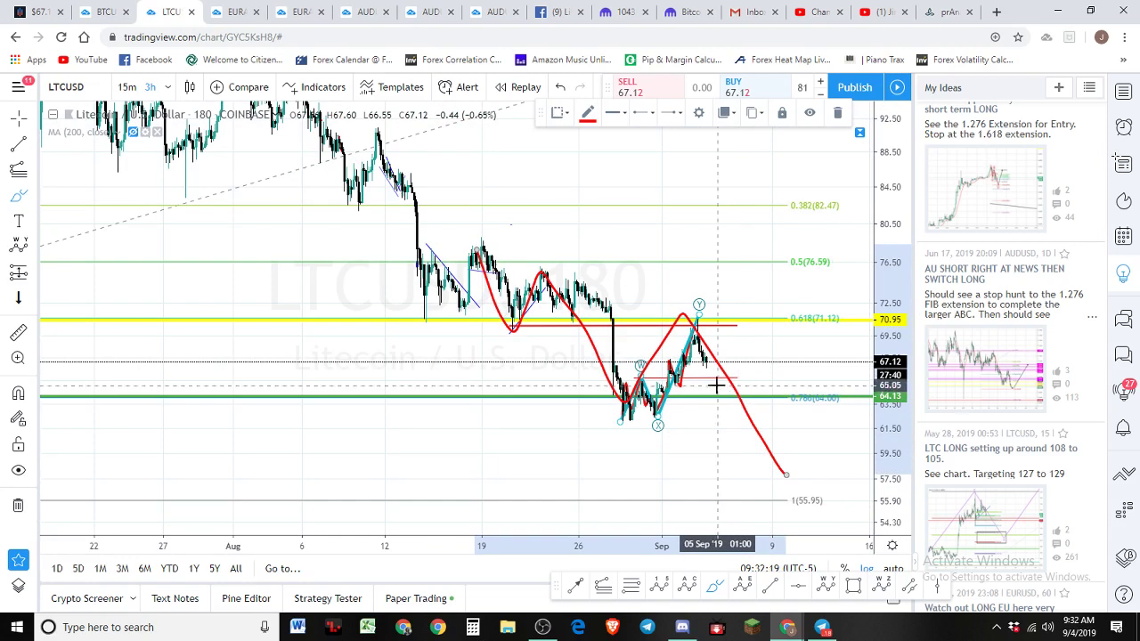
scroll(689, 454, left, 3)
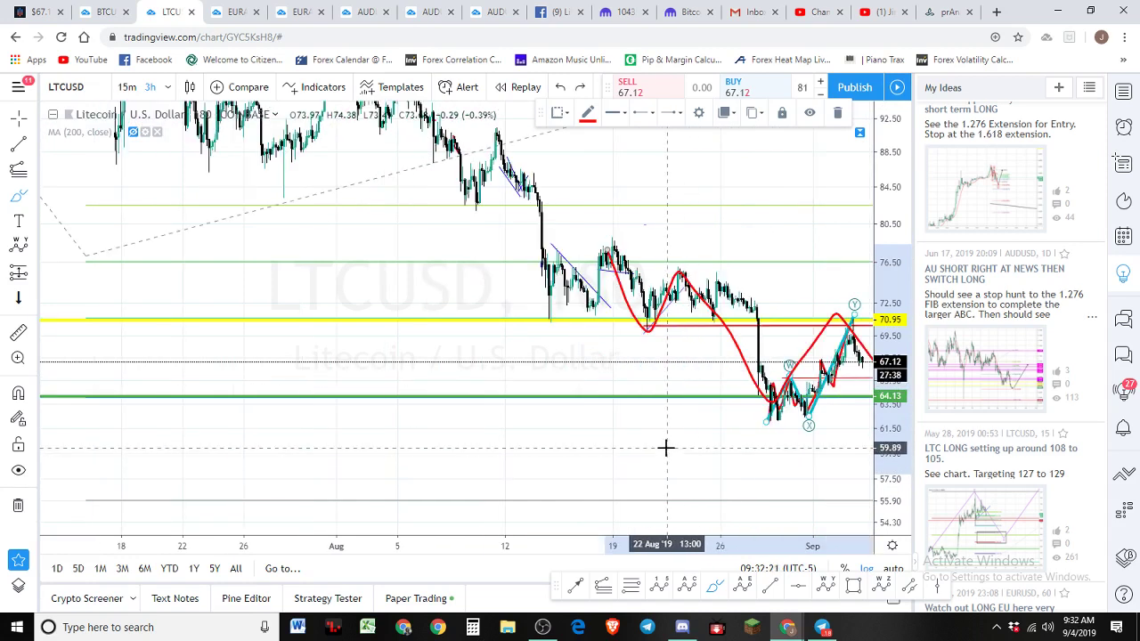
Undo the large red Brush path running from the 19 August high down to about 57.8
key(ctrl+z)
scroll(686, 445, right, 3)
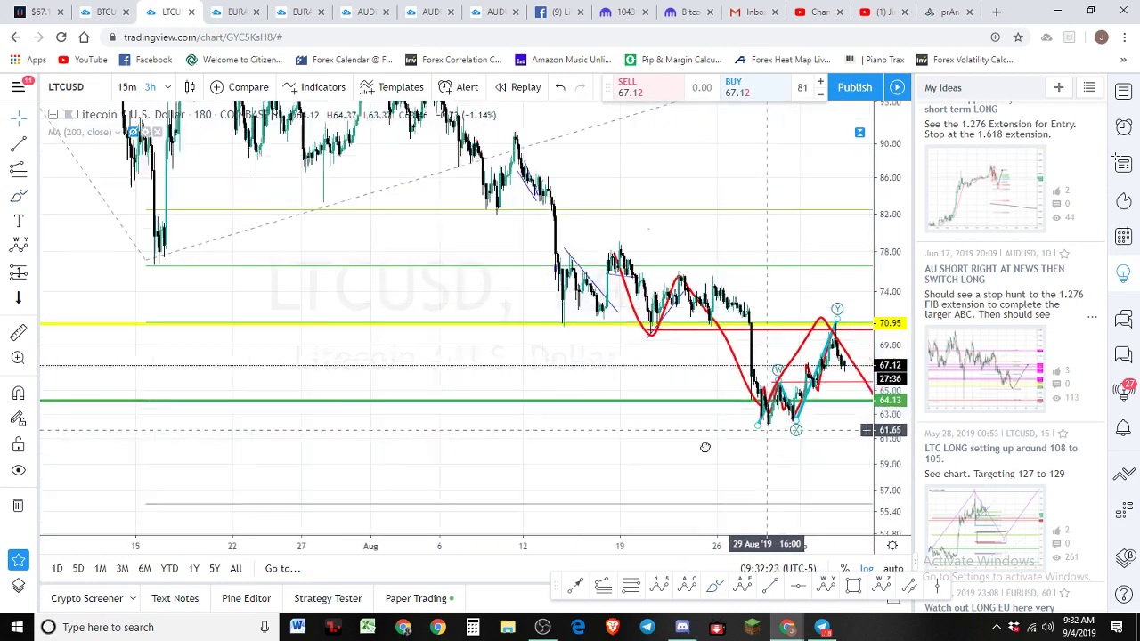
key(ctrl+y)
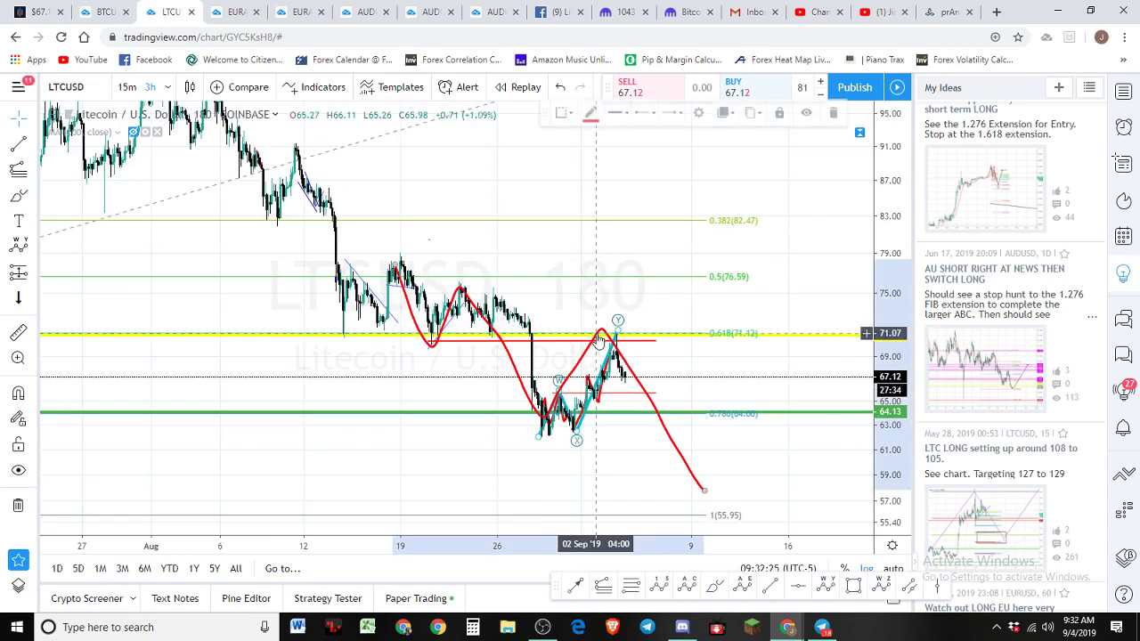
key(ctrl+z)
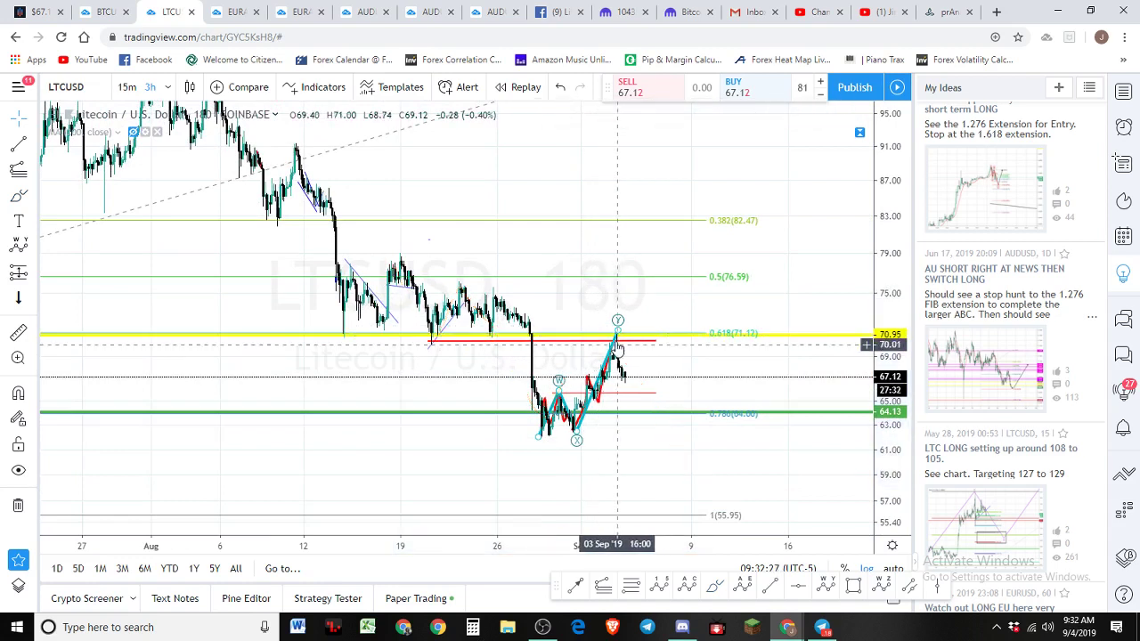
Delete the WXY pattern and the red Brush trace covering the 29 August to 3 September swings
click(614, 345)
key(Delete)
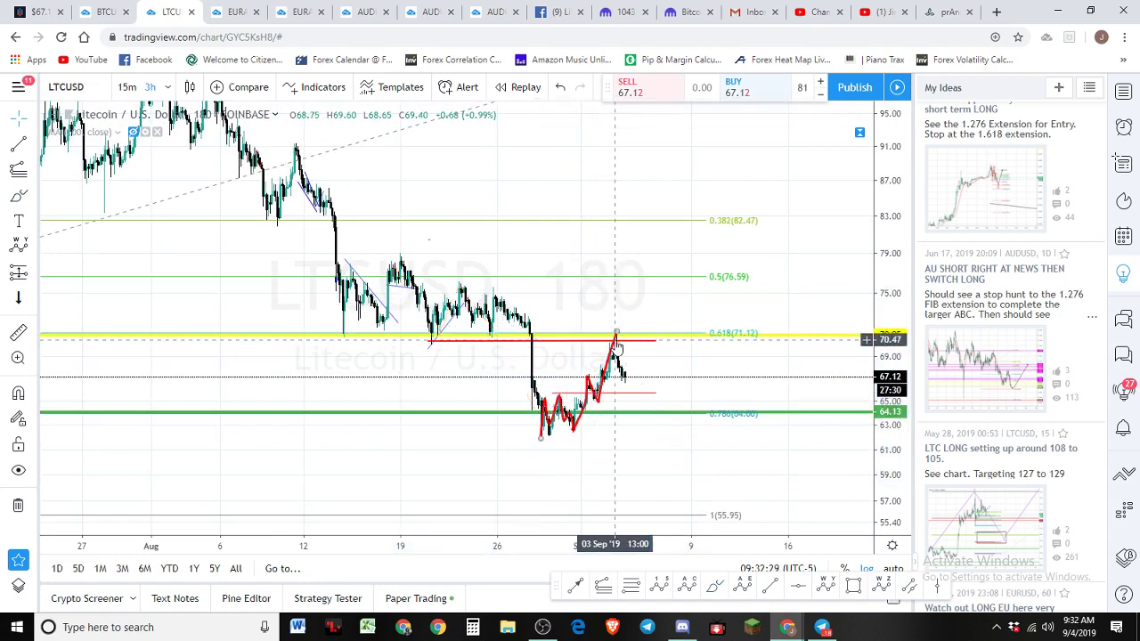
click(613, 347)
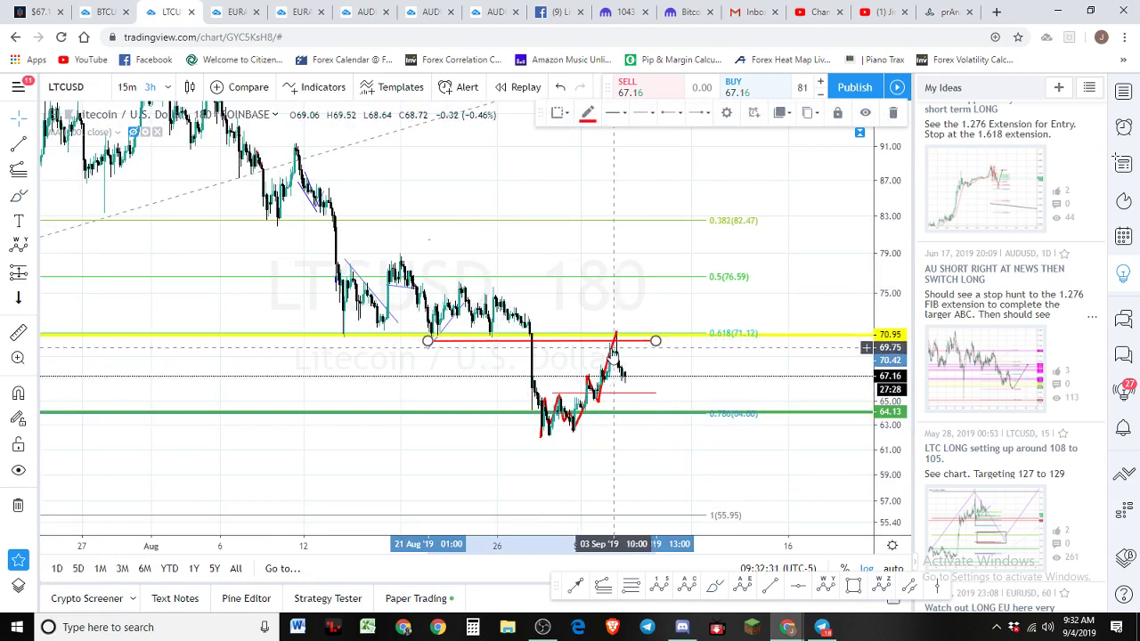
key(Delete)
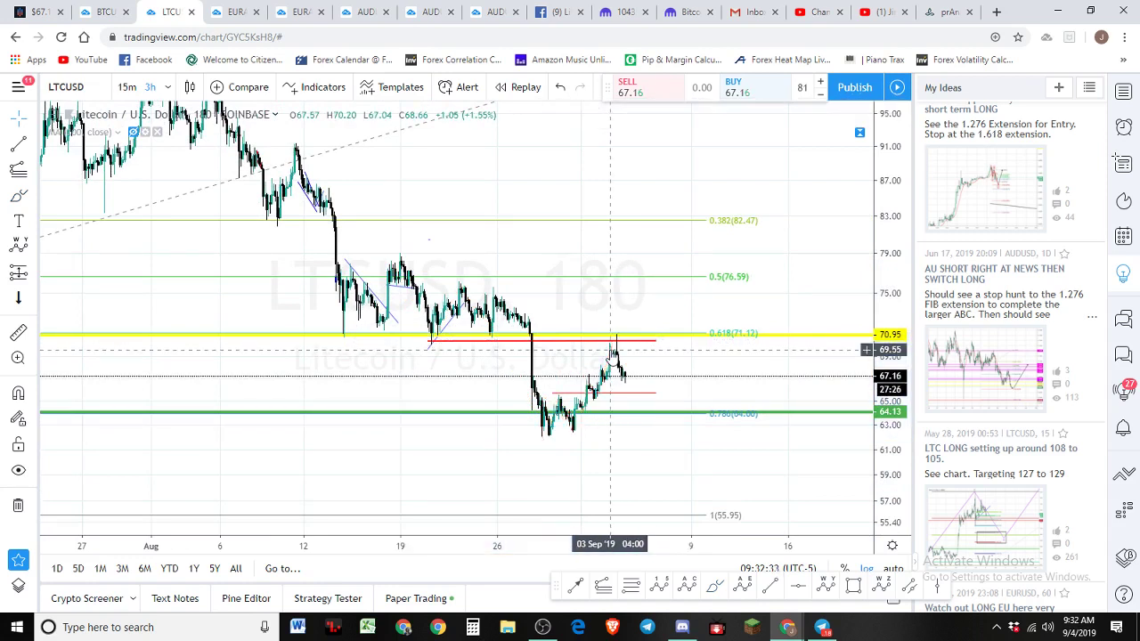
Sketch a bullish red Brush path from the 29 August low to about 74.35 on 6 September, and clear it with the restored swing trace
click(717, 585)
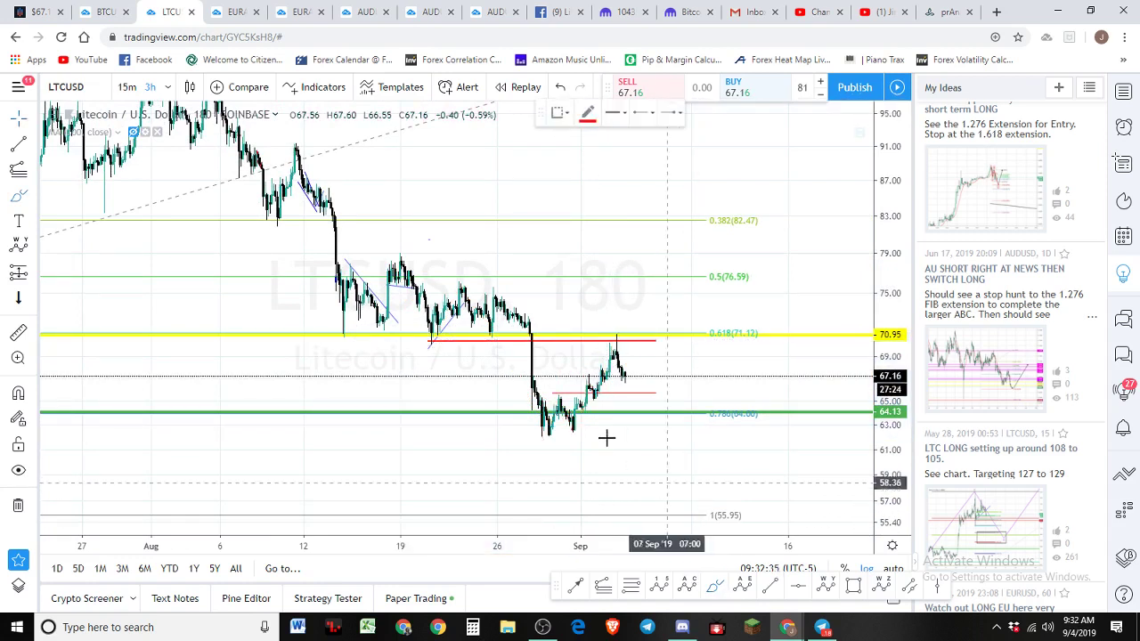
mouse_move(548, 435)
mouse_down()
mouse_move(554, 396)
mouse_move(575, 426)
mouse_move(616, 343)
mouse_move(662, 298)
mouse_up()
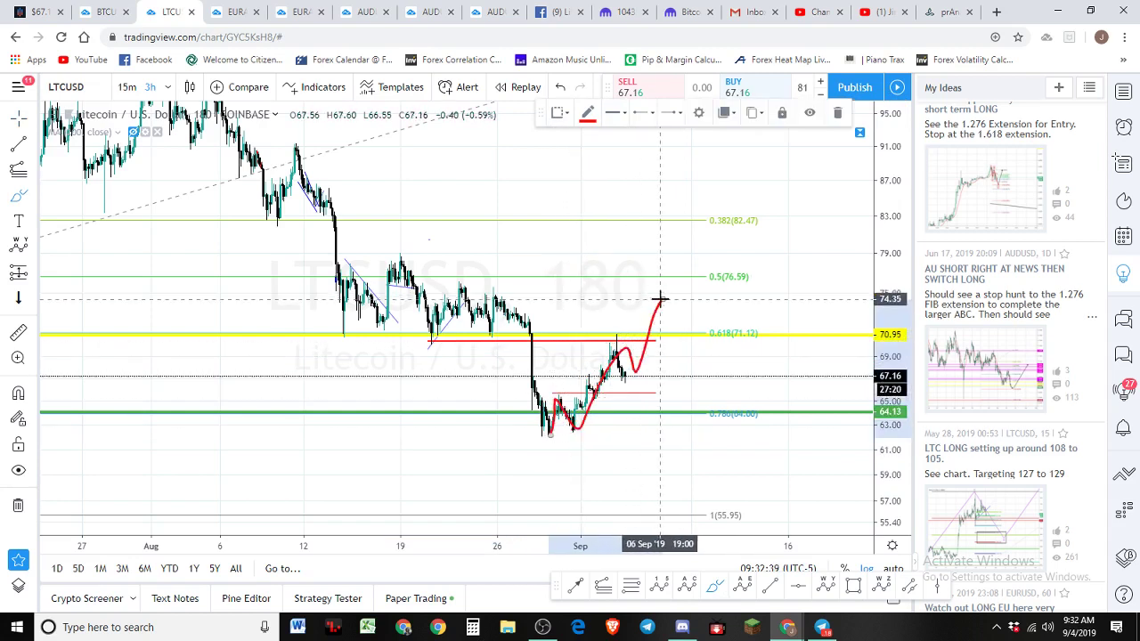
key(ctrl+z)
click(641, 332)
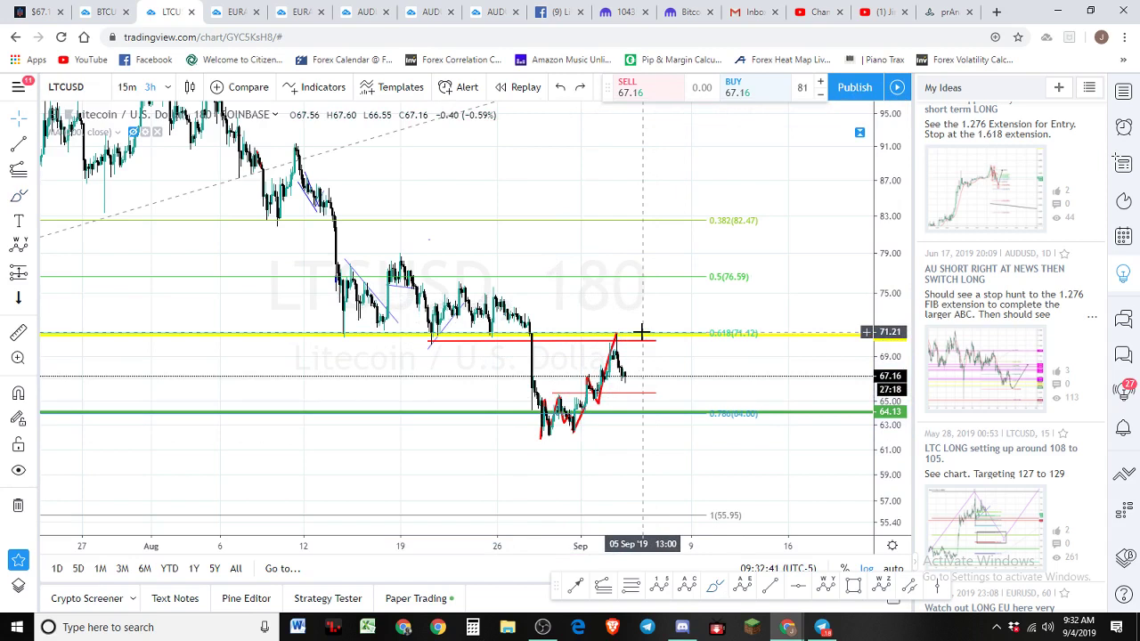
click(616, 343)
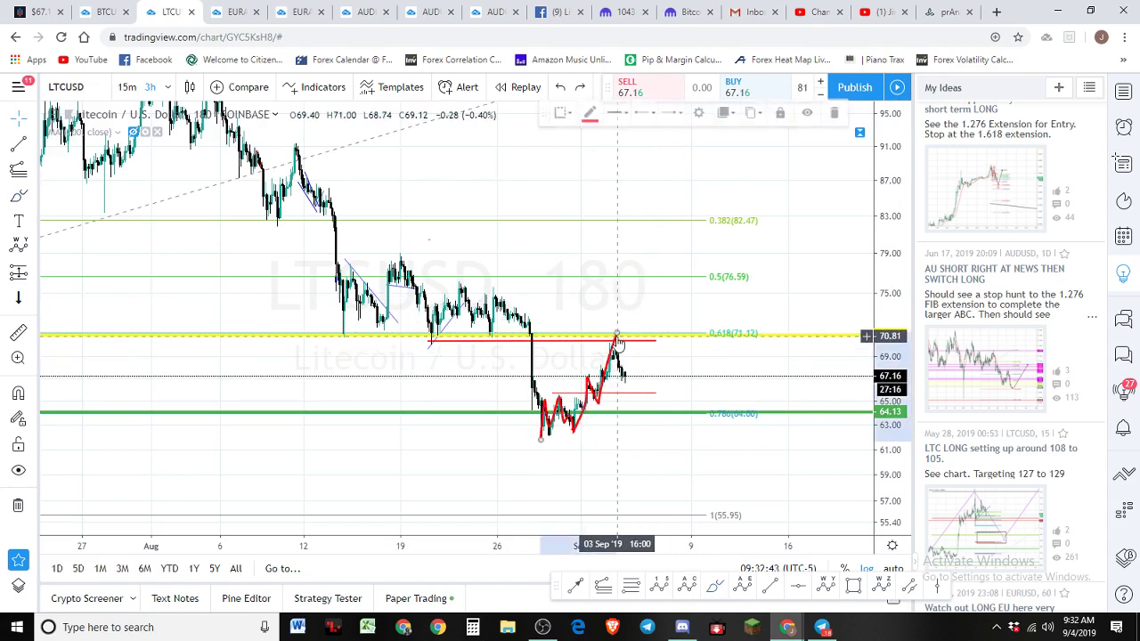
key(Delete)
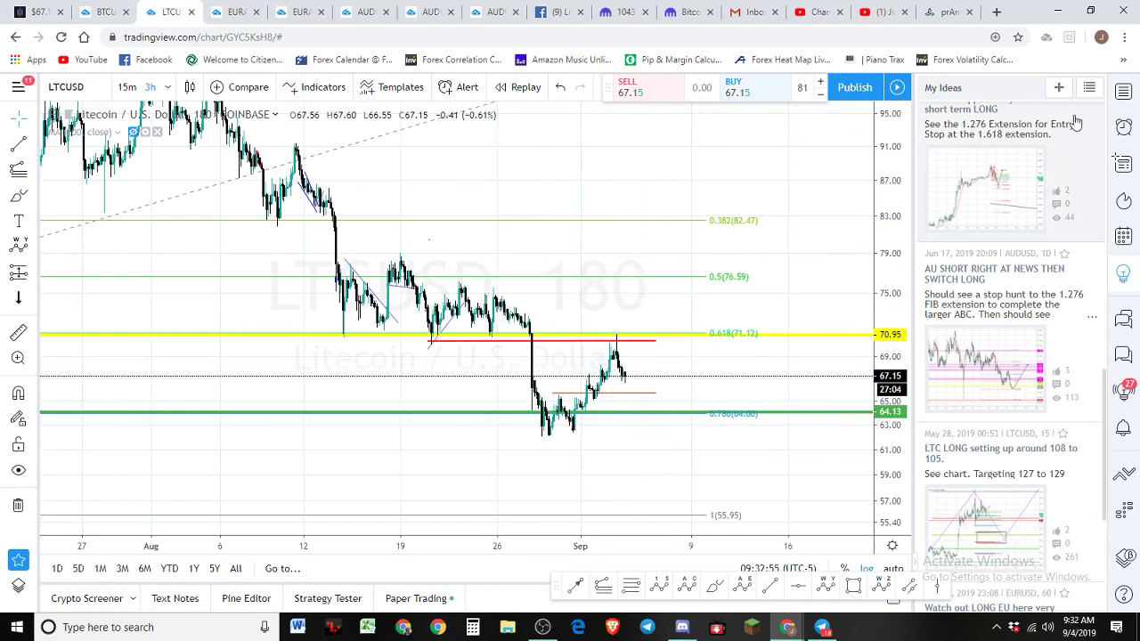
Collapse the My Ideas side panel to give the LTCUSD chart the full width
click(1125, 90)
click(1126, 94)
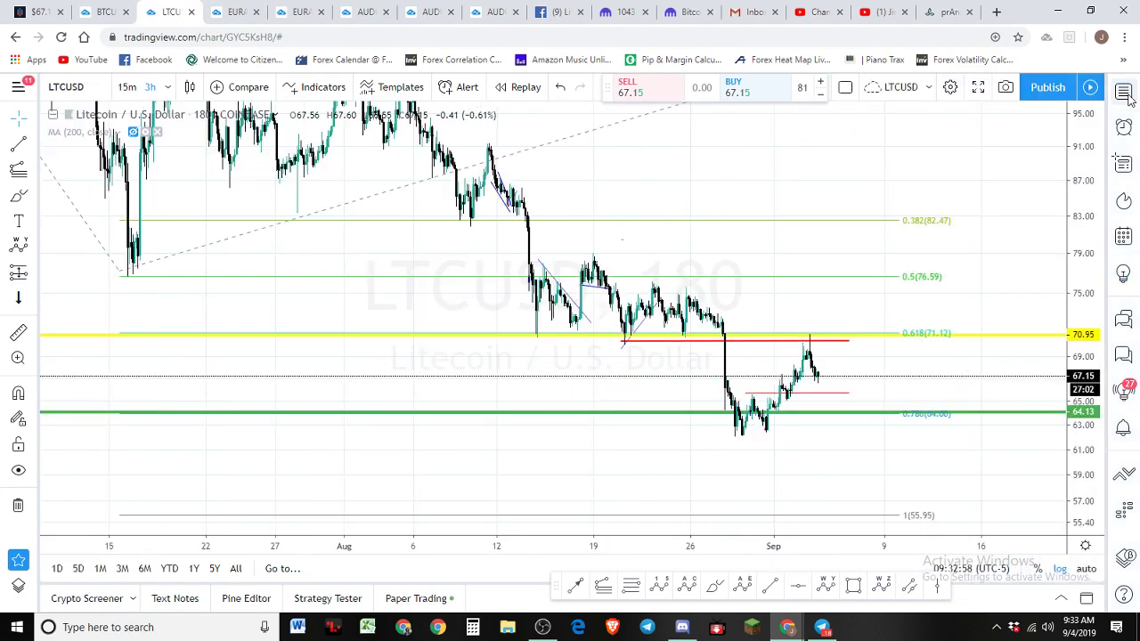